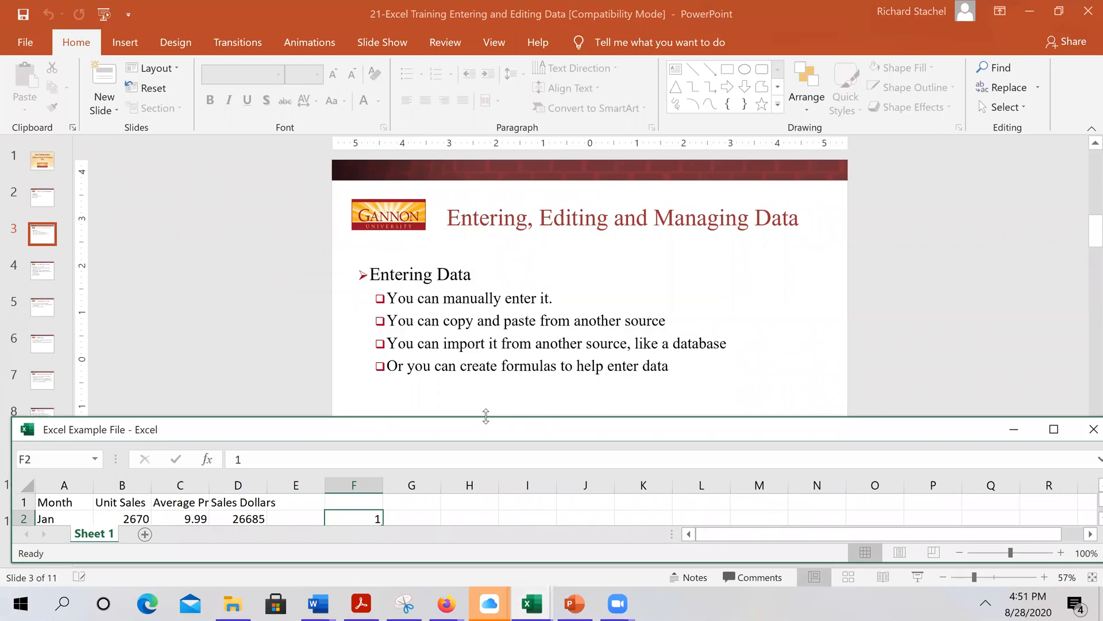
# Maximize the Excel Example File workbook window to fill the screen
pyautogui.moveTo(486, 416); pyautogui.dragTo(530, 23)
# Enter 15.99 in C15 below the Average Price column
pyautogui.click(400, 447)
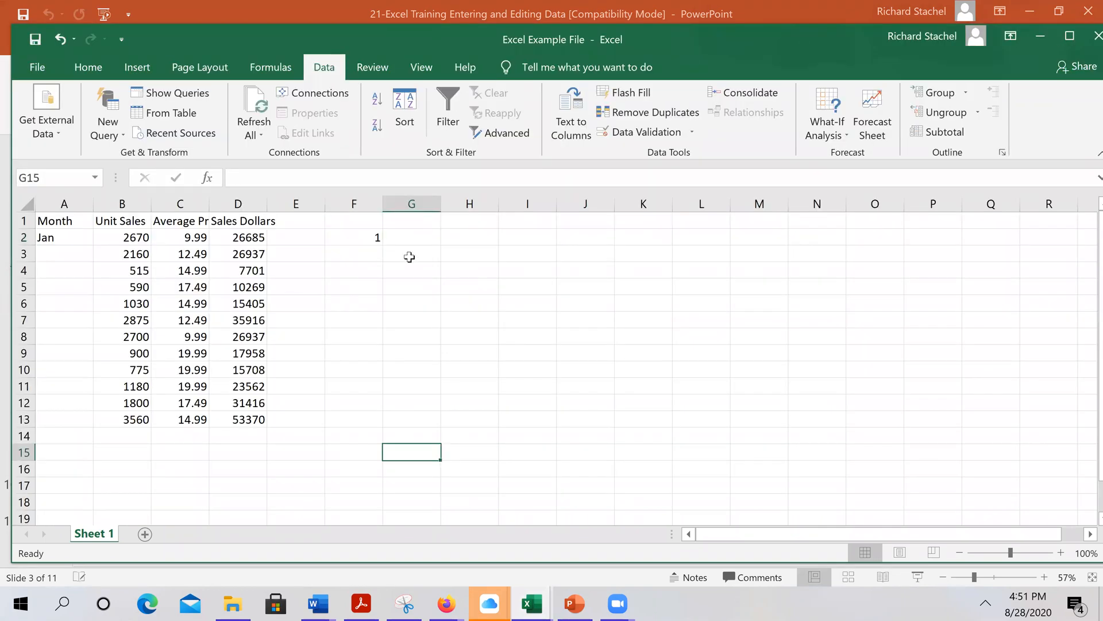
pyautogui.click(368, 236)
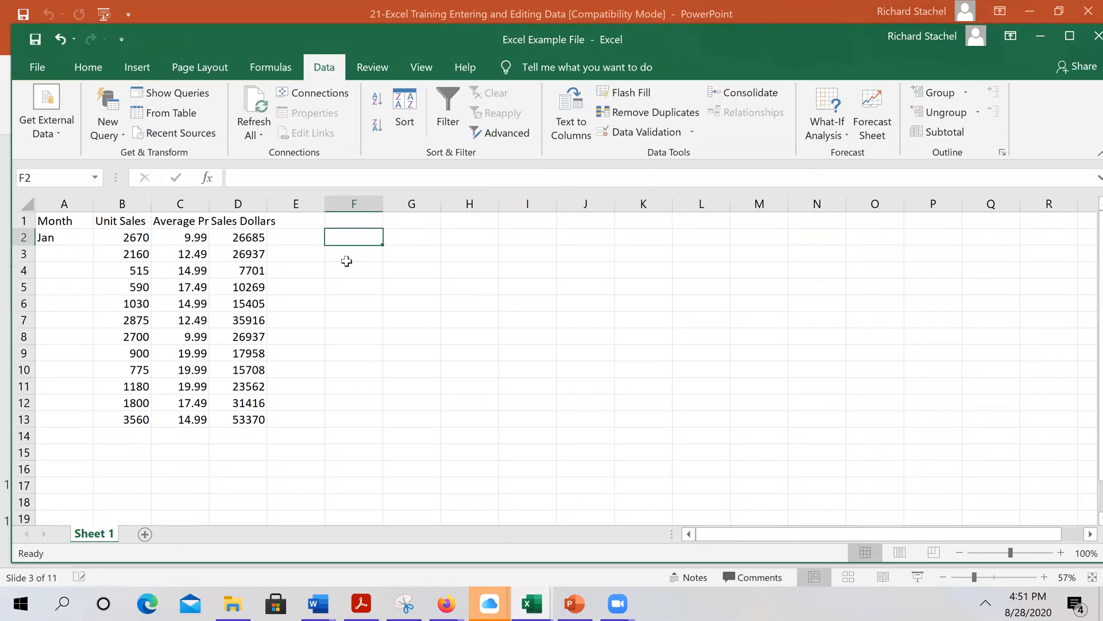
pyautogui.click(188, 448)
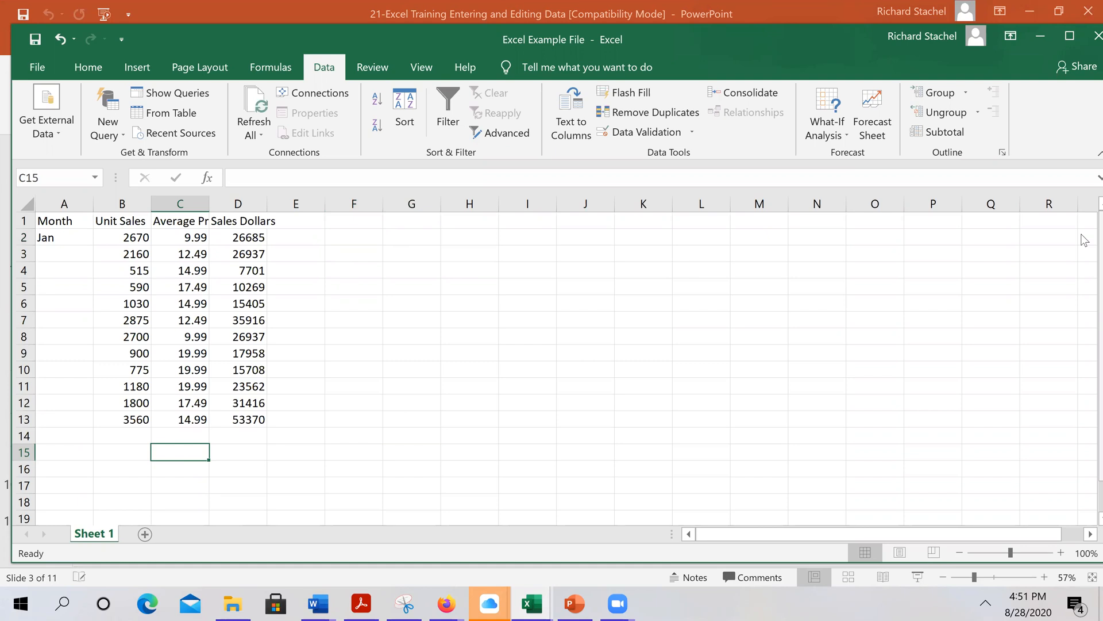
pyautogui.write('1.')
pyautogui.press('BackSpace')
pyautogui.write('5.99')
pyautogui.press('Return')
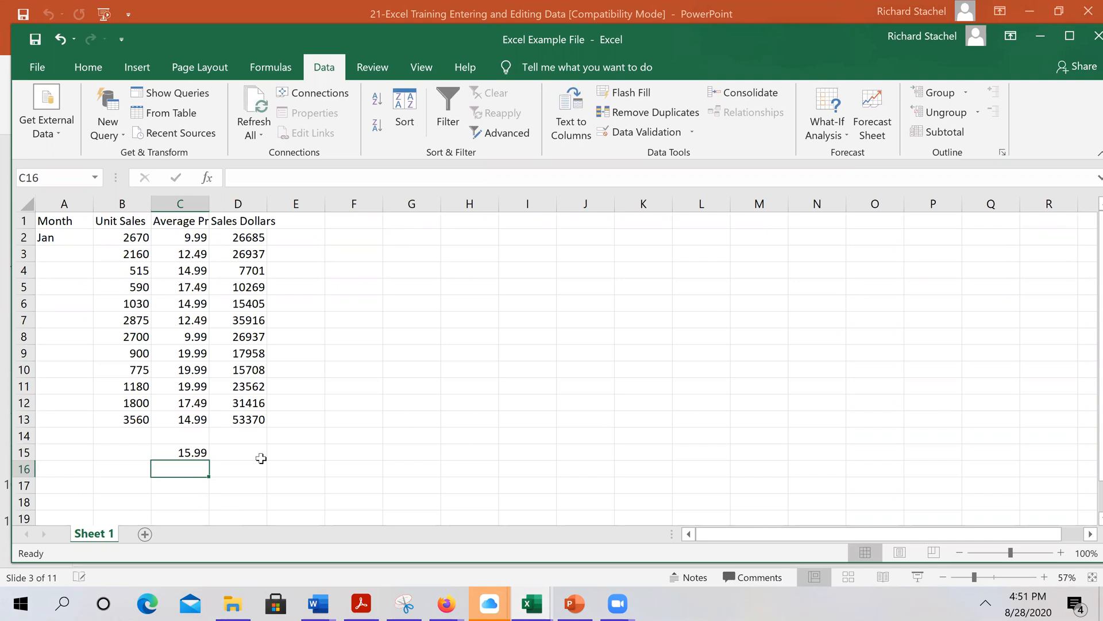
pyautogui.click(199, 456)
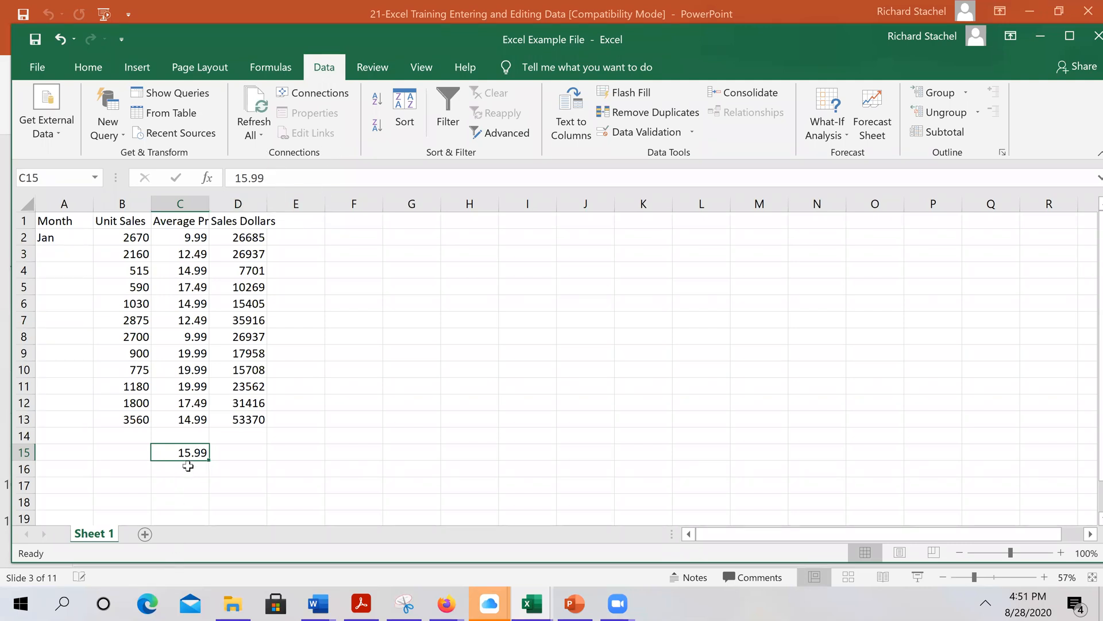
# Enter 16.99 in C16 through the formula bar
pyautogui.click(188, 466)
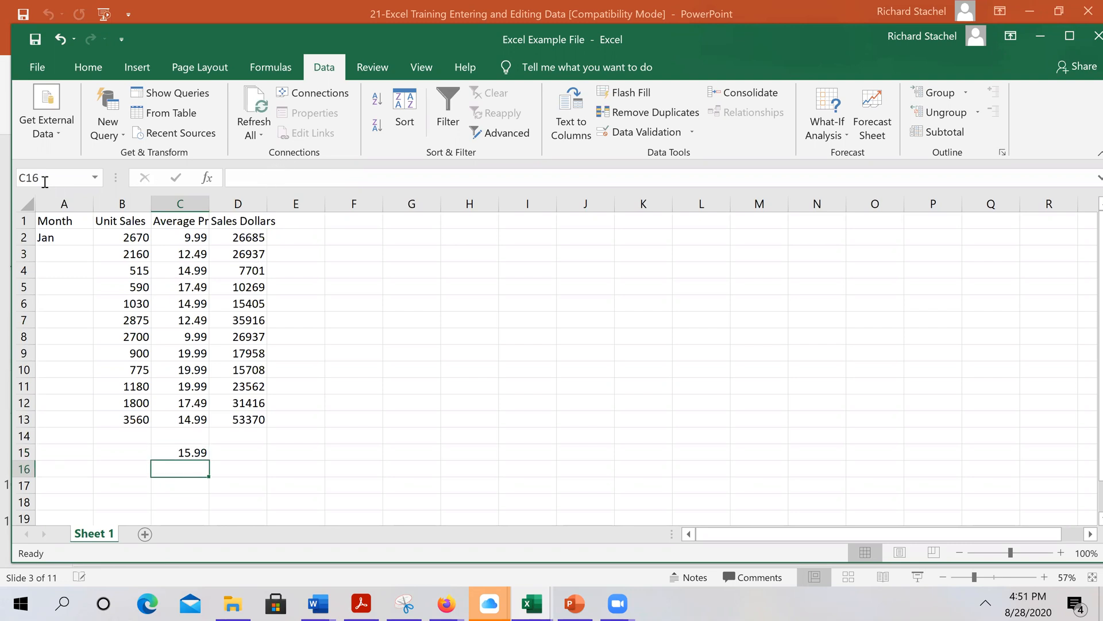
pyautogui.click(297, 178)
pyautogui.write('16.99')
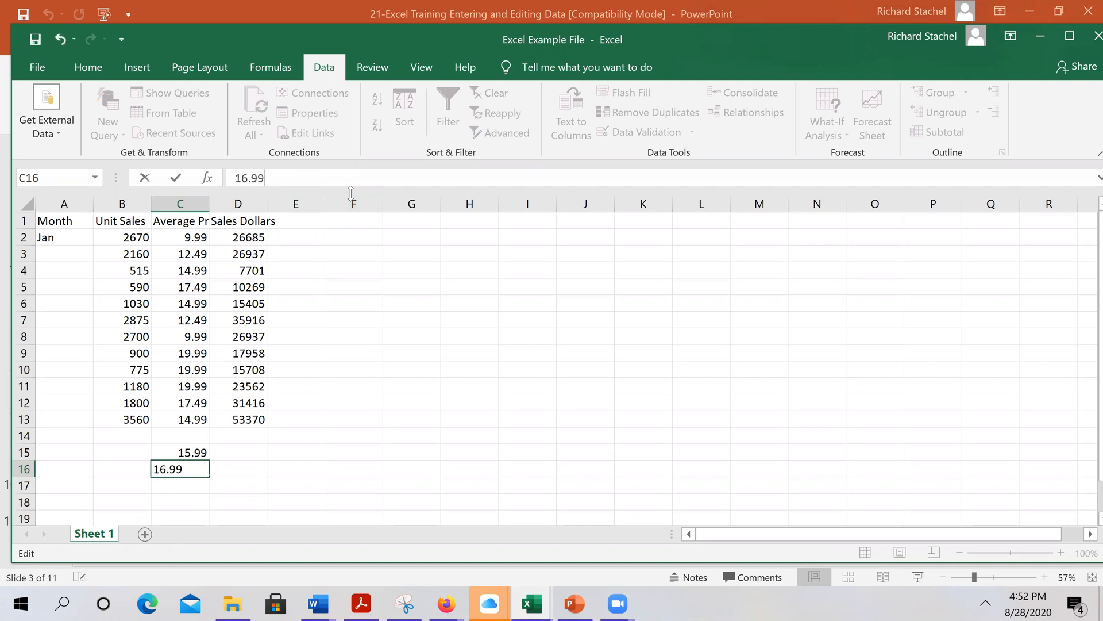
pyautogui.press('Return')
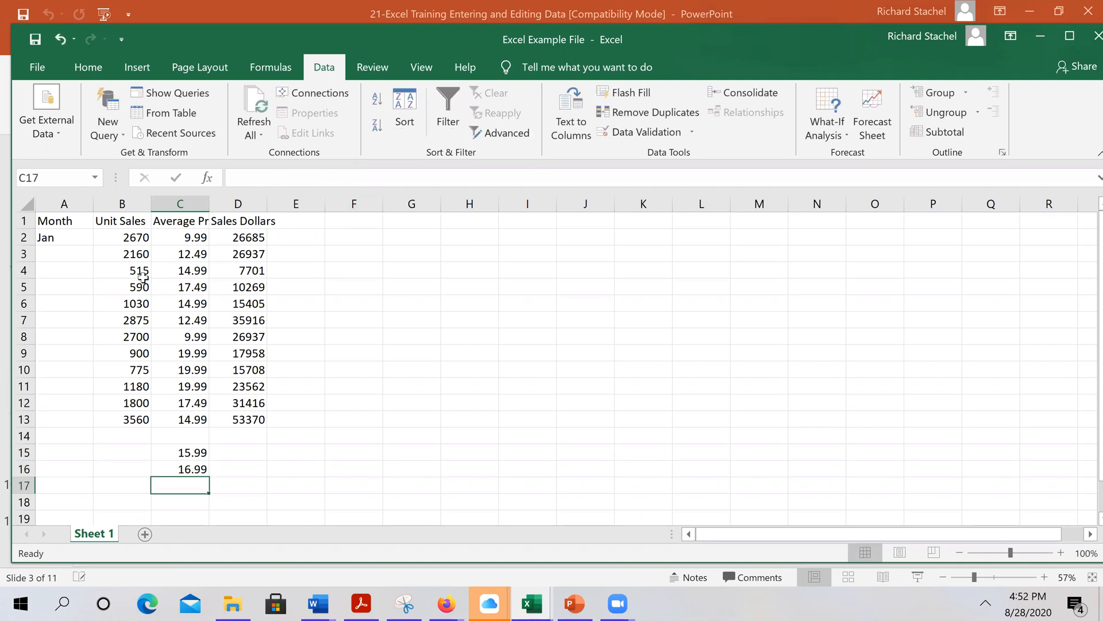
pyautogui.click(55, 145)
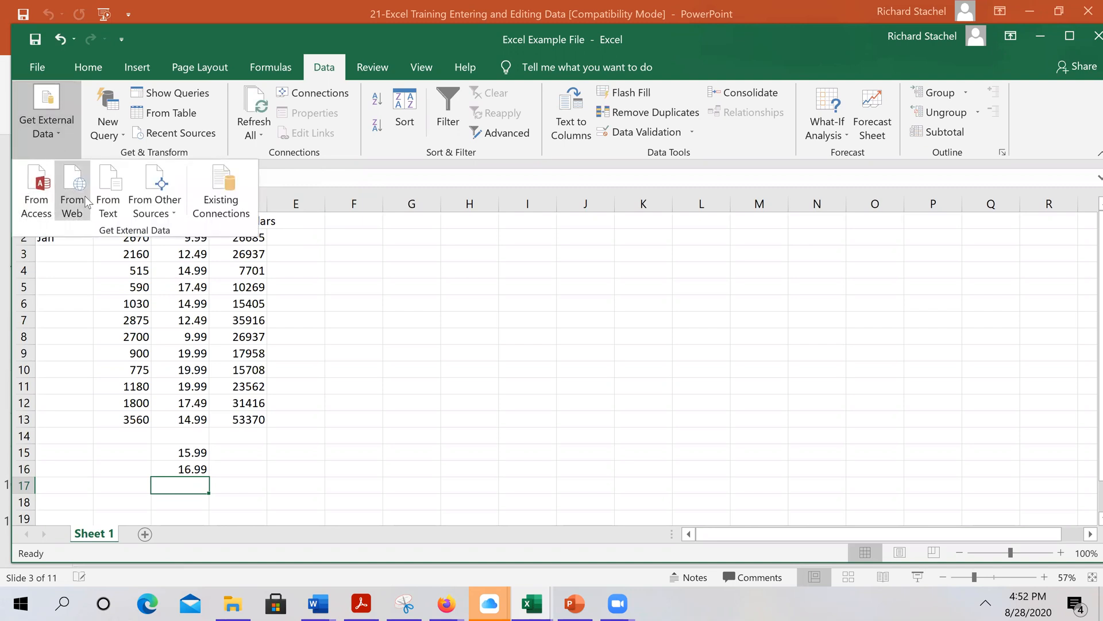
# Copy the price and sales block C6:D10 and paste it at F6:G10
pyautogui.click(344, 323)
pyautogui.click(190, 305)
pyautogui.moveTo(214, 320); pyautogui.dragTo(239, 370)
pyautogui.hotkey('ctrl', 'c')
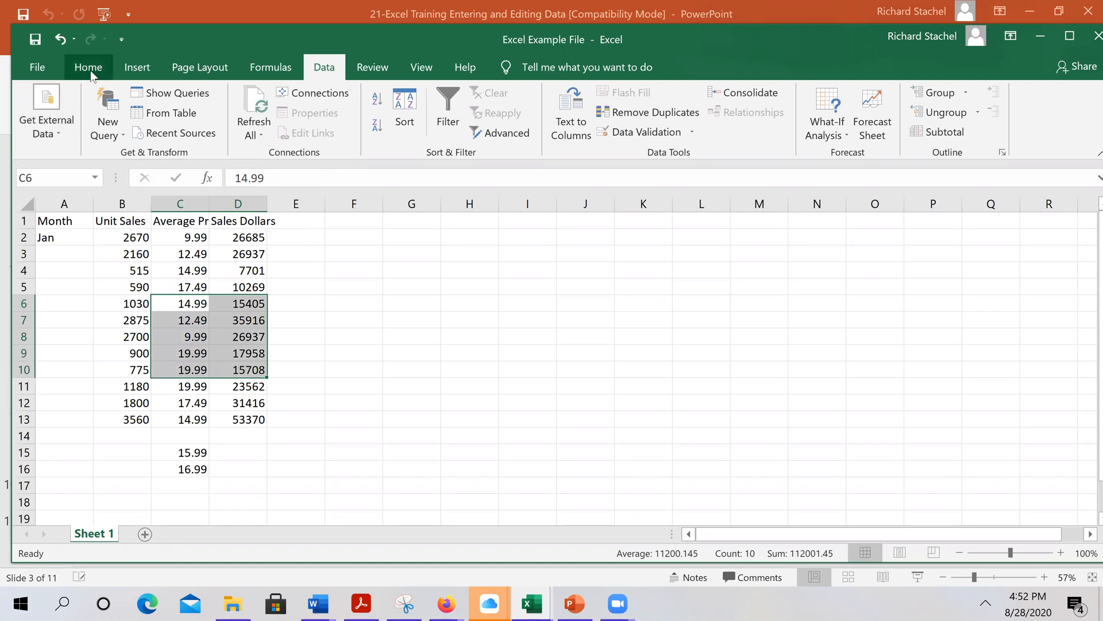
pyautogui.click(88, 67)
pyautogui.click(64, 111)
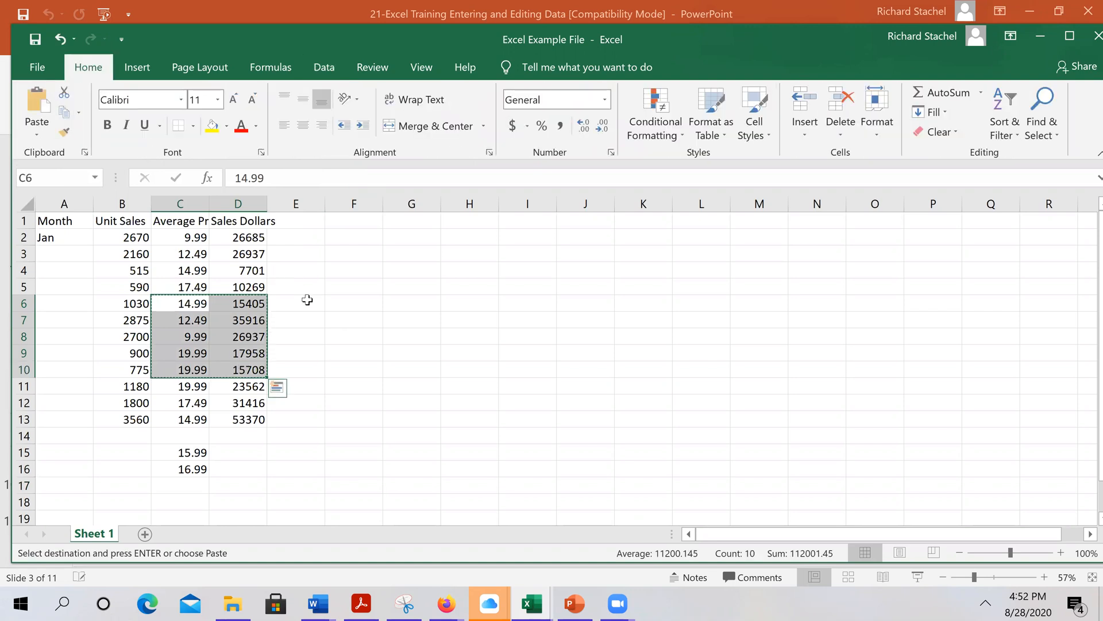
pyautogui.click(354, 305)
pyautogui.click(36, 100)
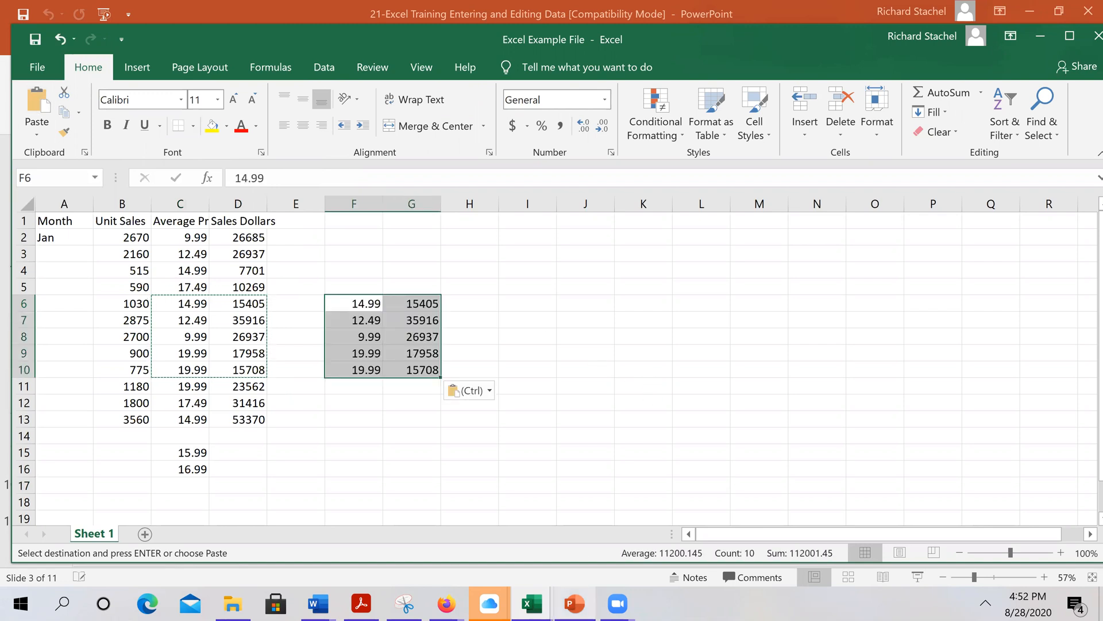
pyautogui.click(575, 604)
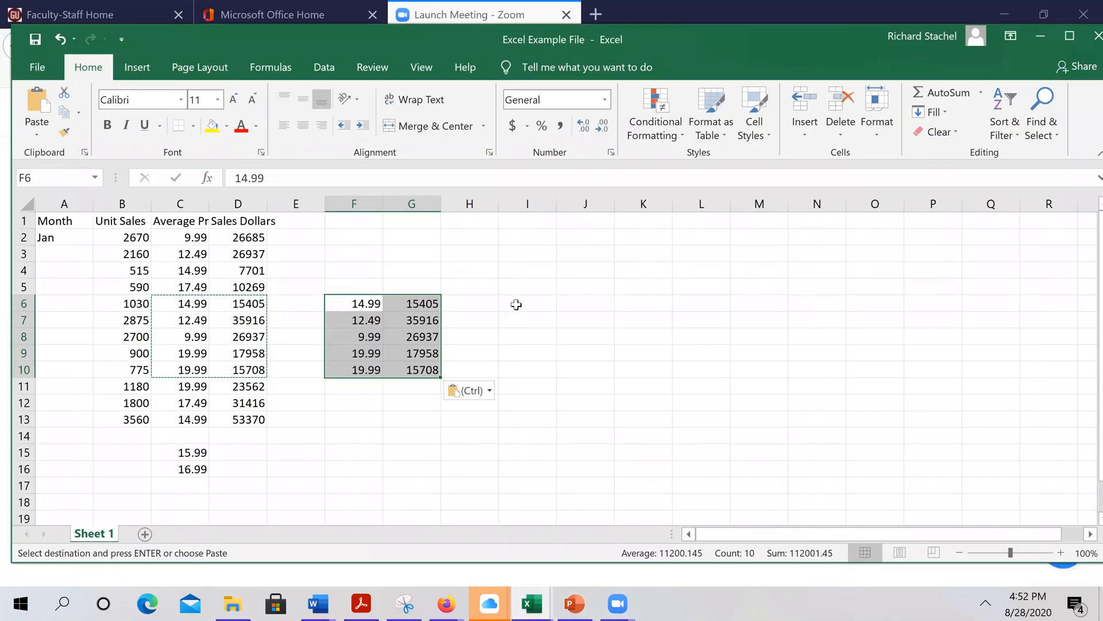
pyautogui.click(515, 304)
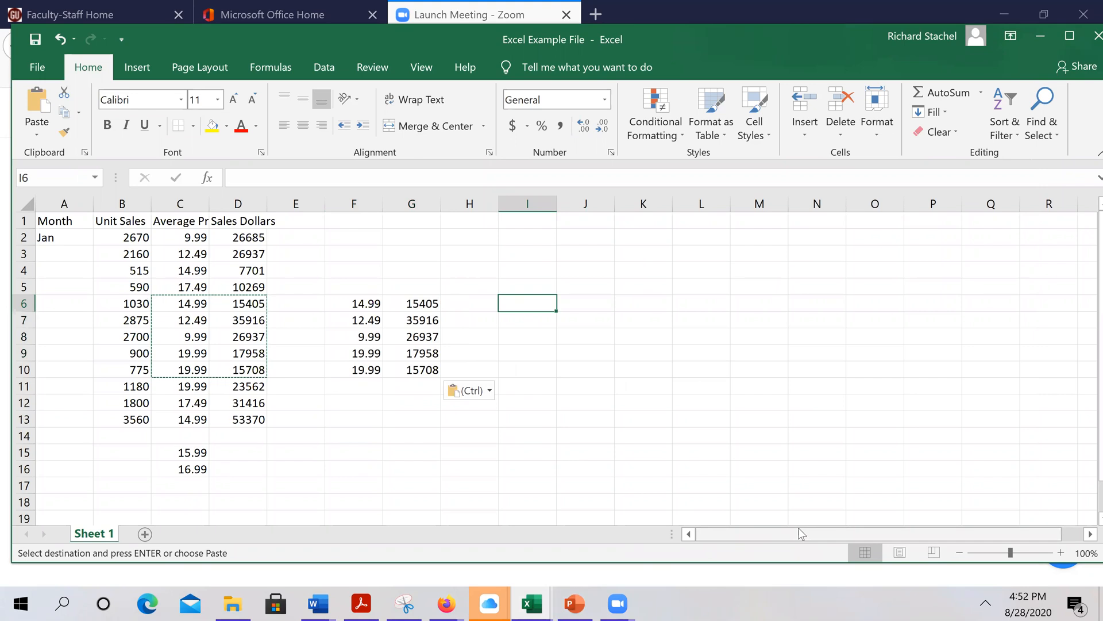
# Enter =F6 in I6, fill it down to I10, and clear the extra formula in I11
pyautogui.write('=')
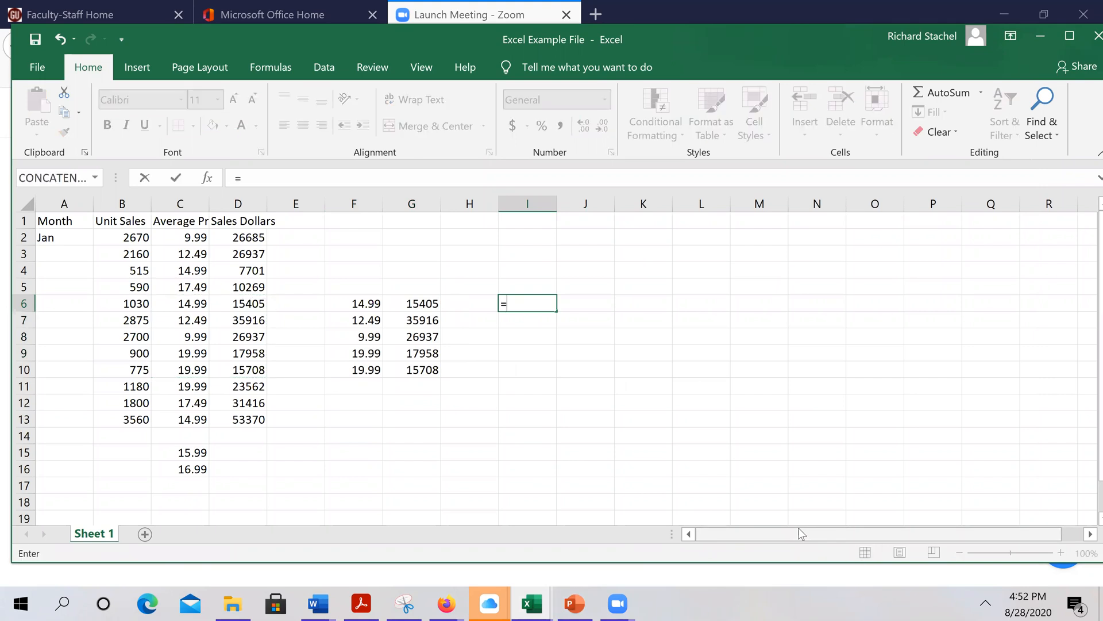
pyautogui.write('f6')
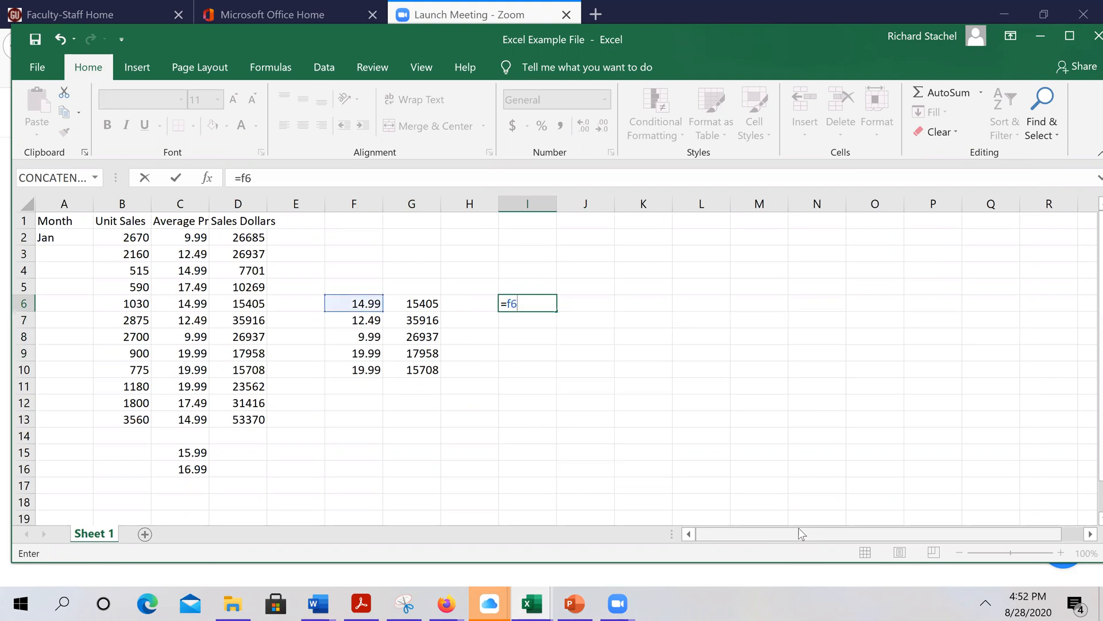
pyautogui.press('Return')
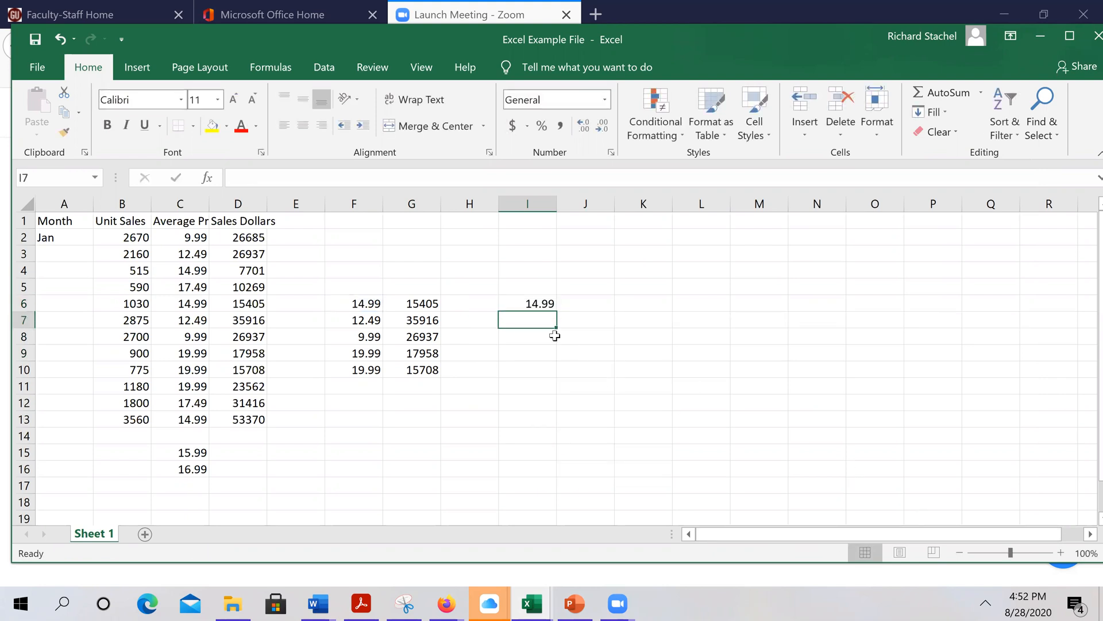
pyautogui.click(539, 305)
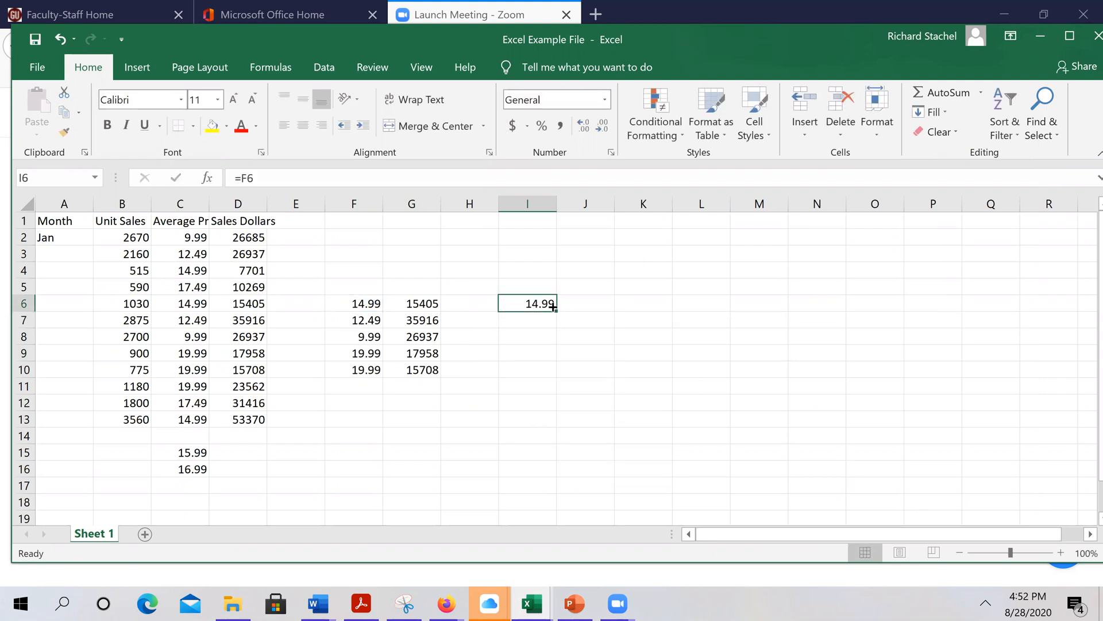
pyautogui.moveTo(556, 311); pyautogui.dragTo(564, 382)
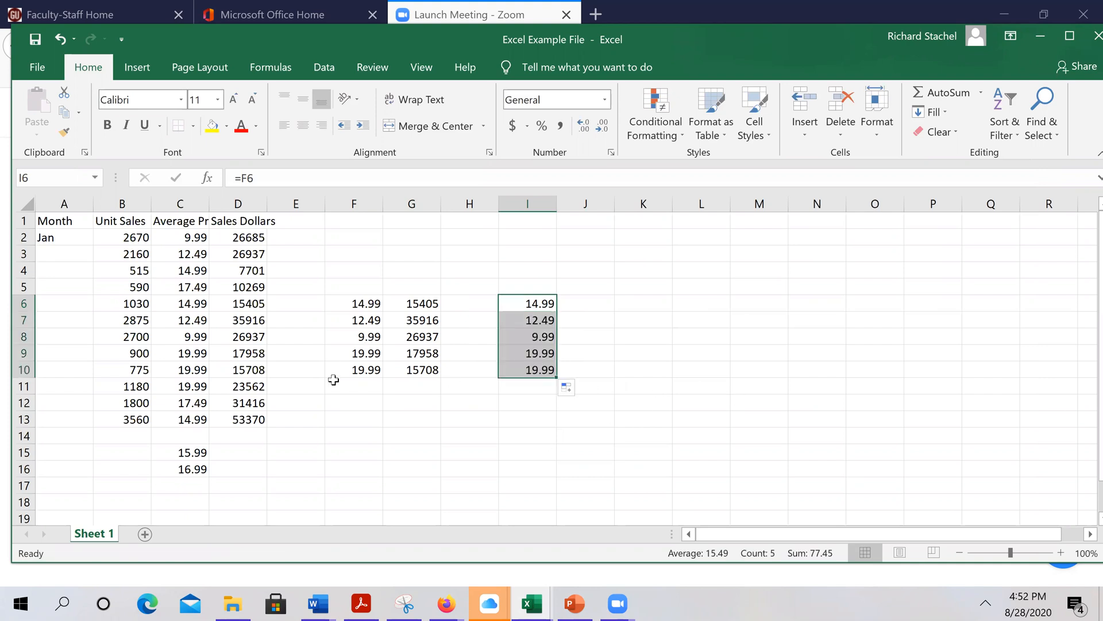
pyautogui.moveTo(563, 382); pyautogui.dragTo(566, 393)
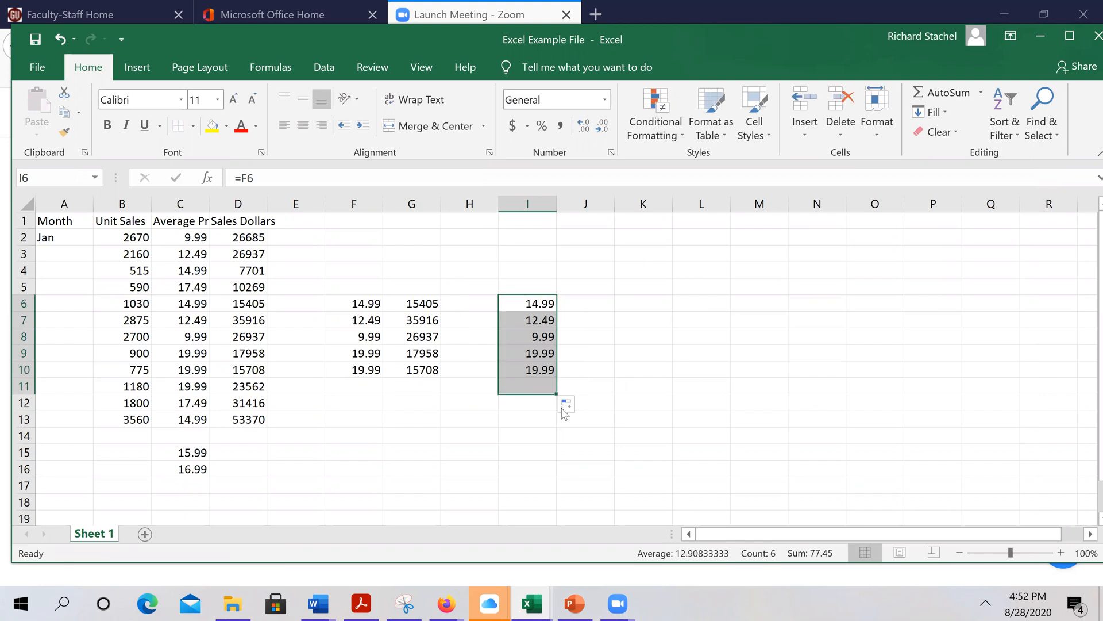
pyautogui.click(539, 388)
pyautogui.press('Delete')
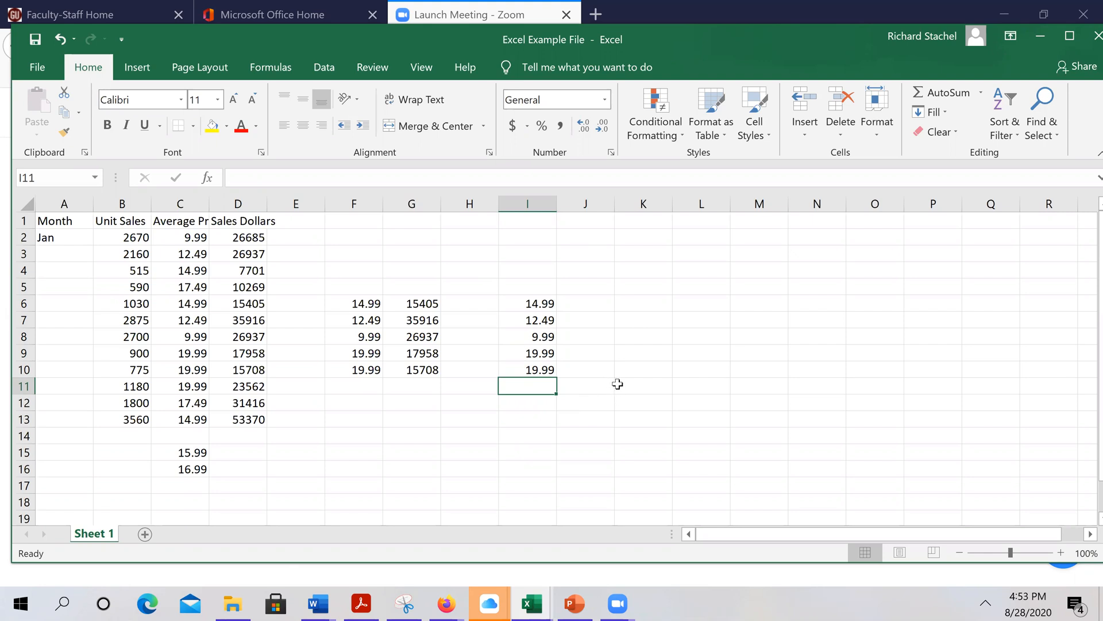
# Copy the sales figures G6:G10 into J6:J10 (15405 to 15708) and clear the copy marquee
pyautogui.moveTo(423, 305); pyautogui.dragTo(424, 372)
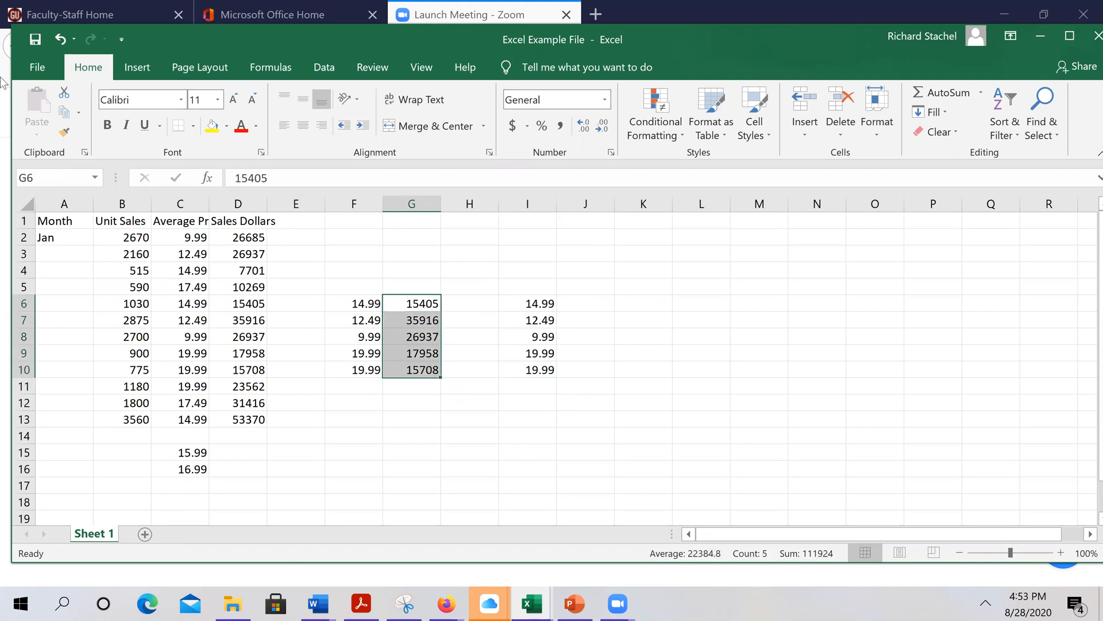
pyautogui.click(64, 111)
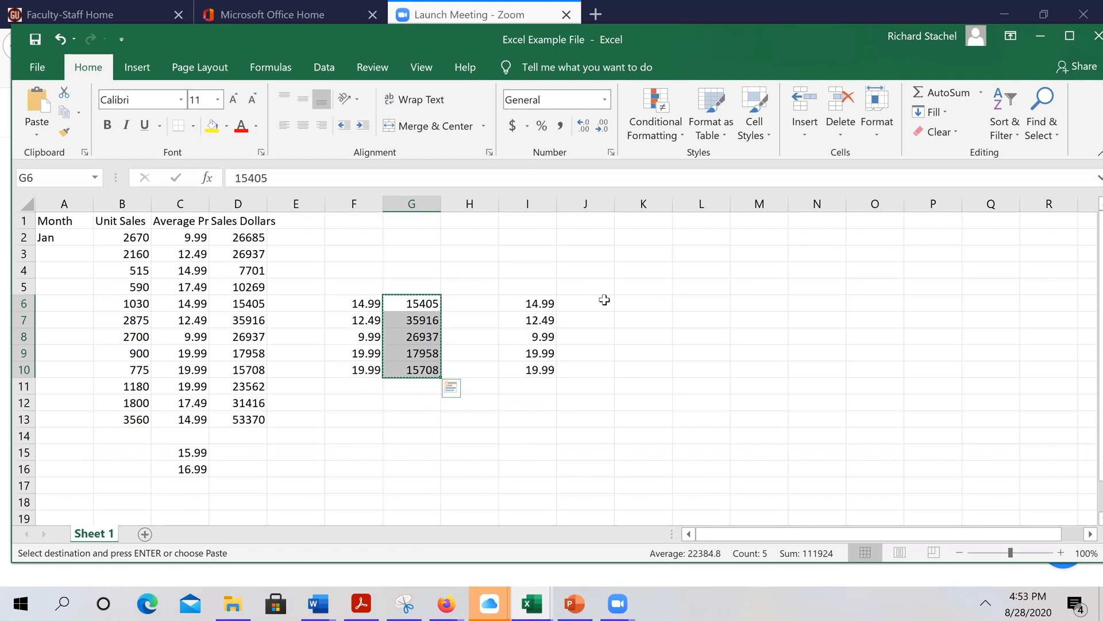
pyautogui.click(601, 302)
pyautogui.click(37, 109)
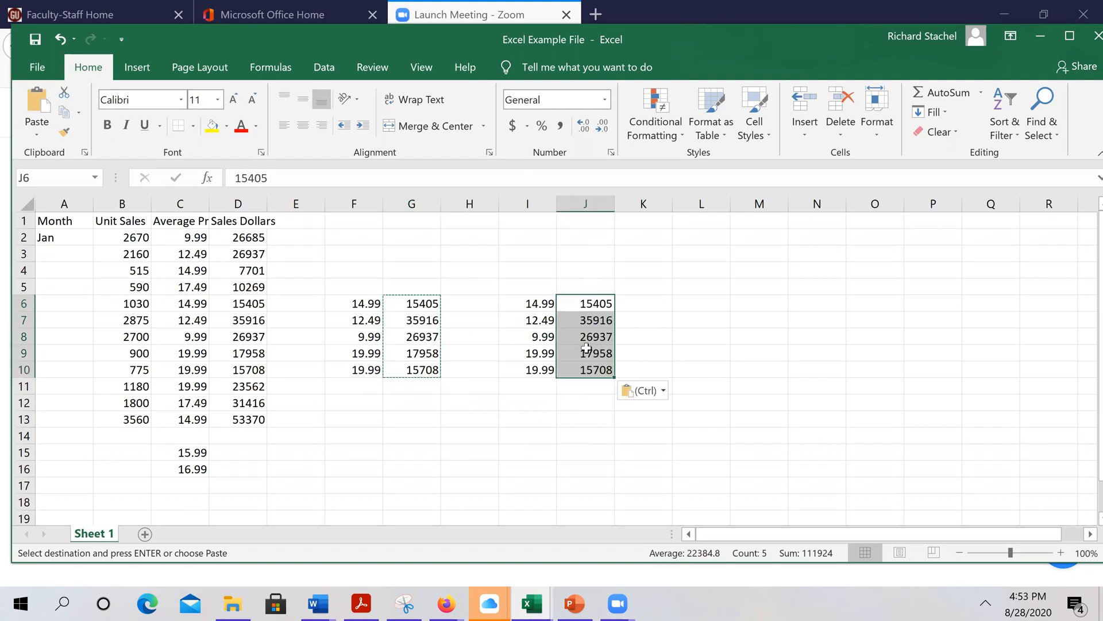
pyautogui.click(715, 352)
pyautogui.press('Escape')
pyautogui.click(534, 302)
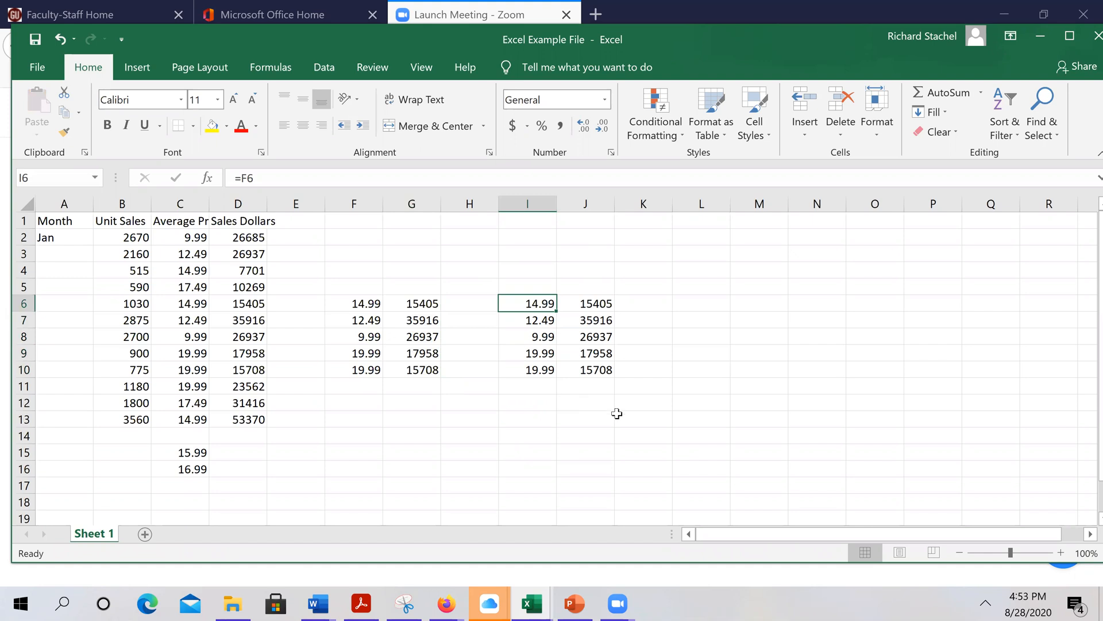
pyautogui.click(611, 417)
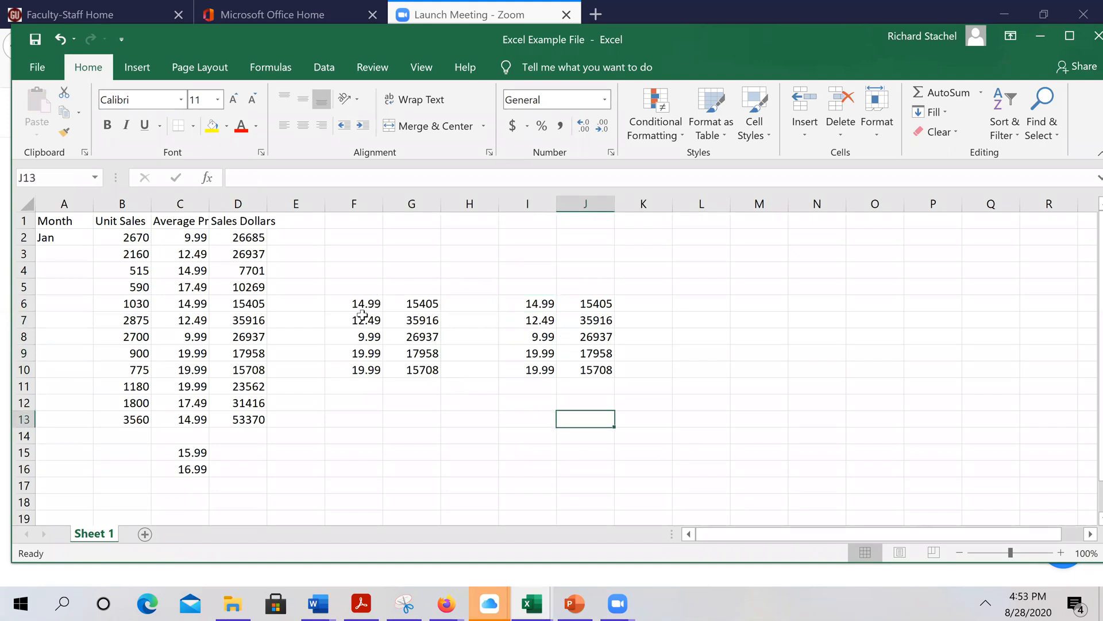
pyautogui.click(595, 290)
pyautogui.click(597, 299)
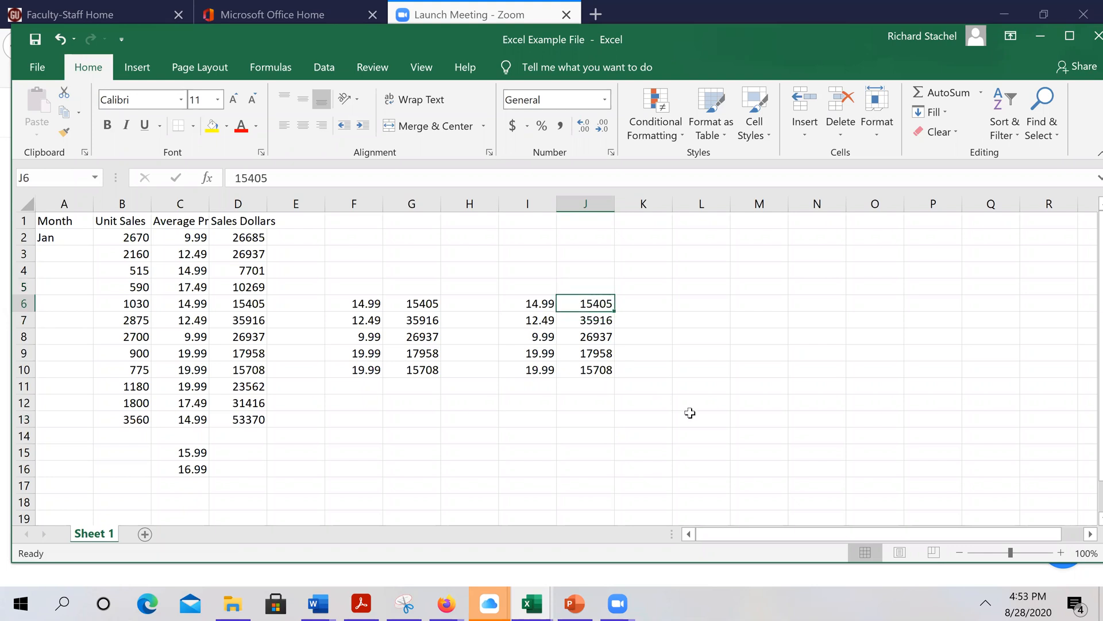
pyautogui.moveTo(530, 301); pyautogui.dragTo(592, 371)
pyautogui.click(325, 68)
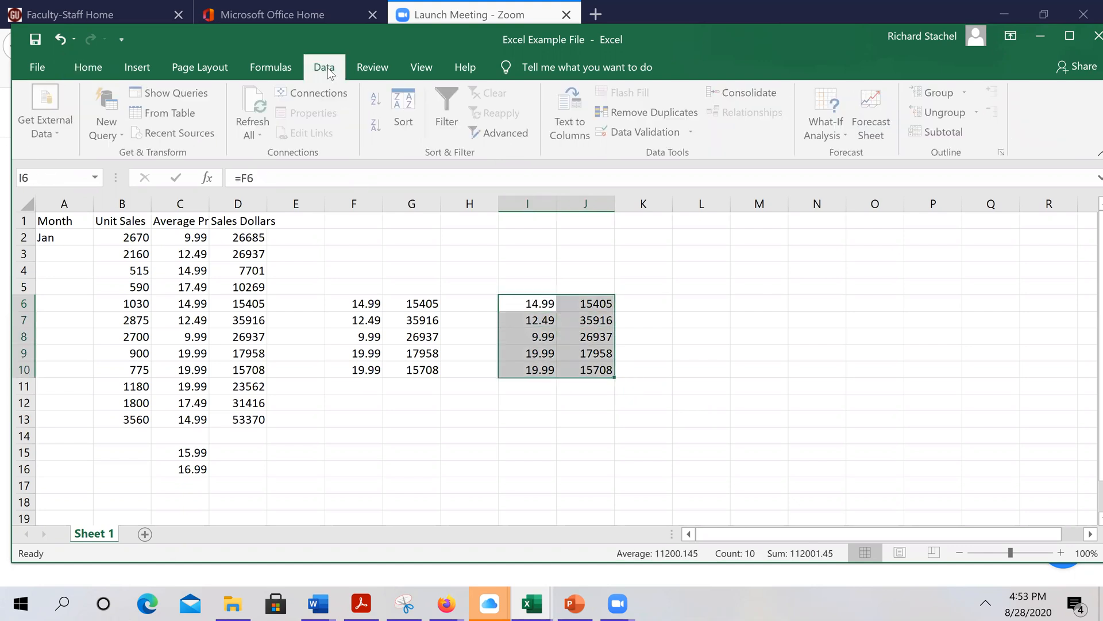
pyautogui.click(403, 118)
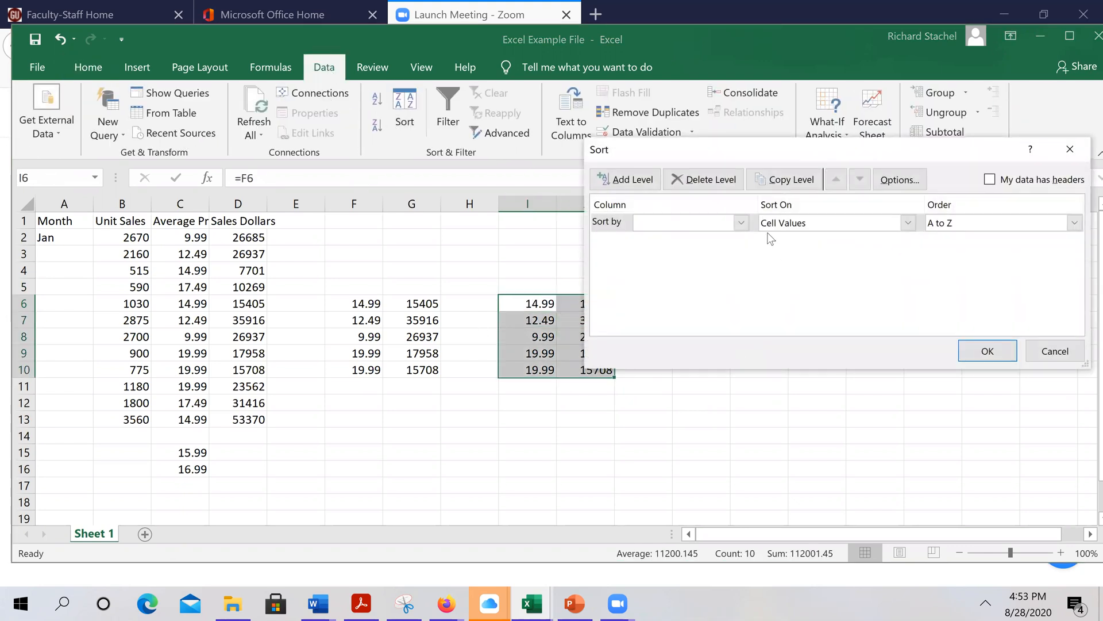
pyautogui.click(741, 222)
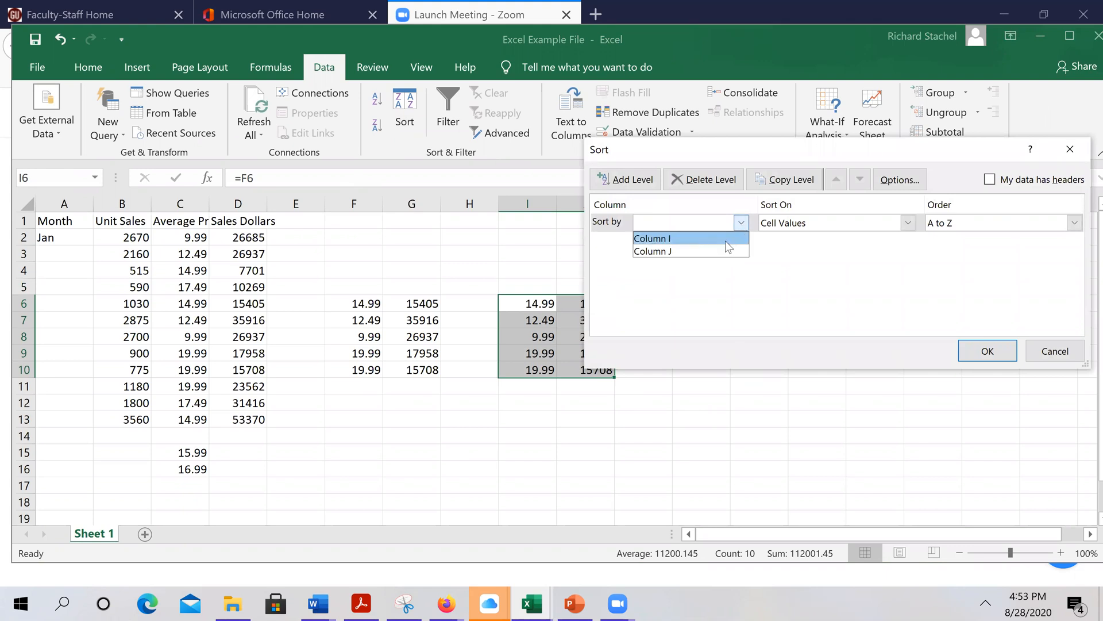
pyautogui.click(725, 240)
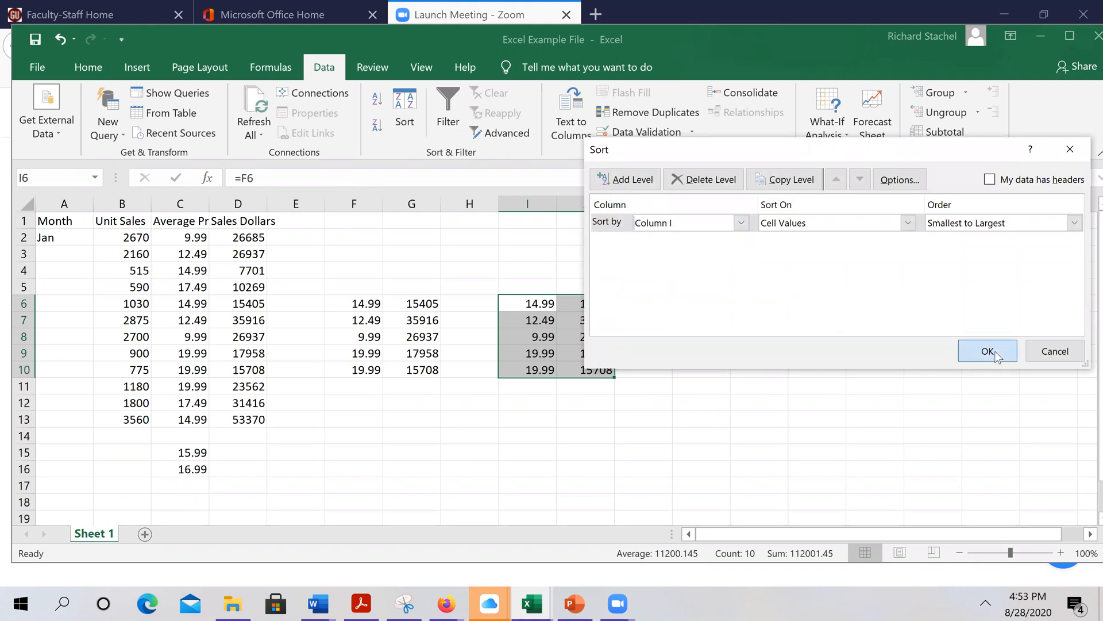
pyautogui.click(997, 348)
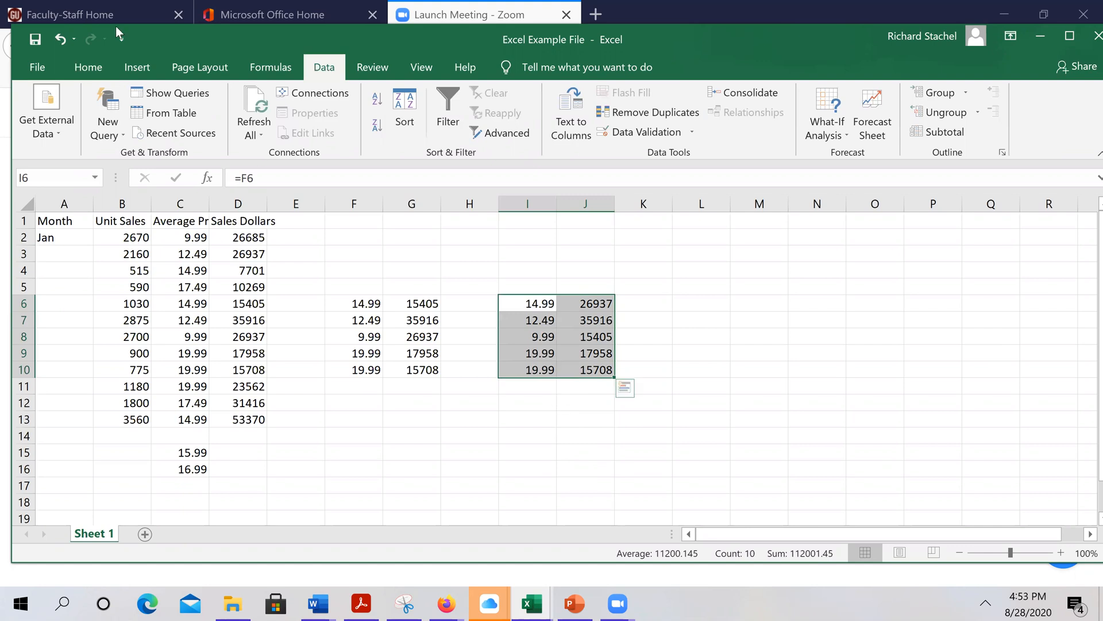
pyautogui.click(60, 39)
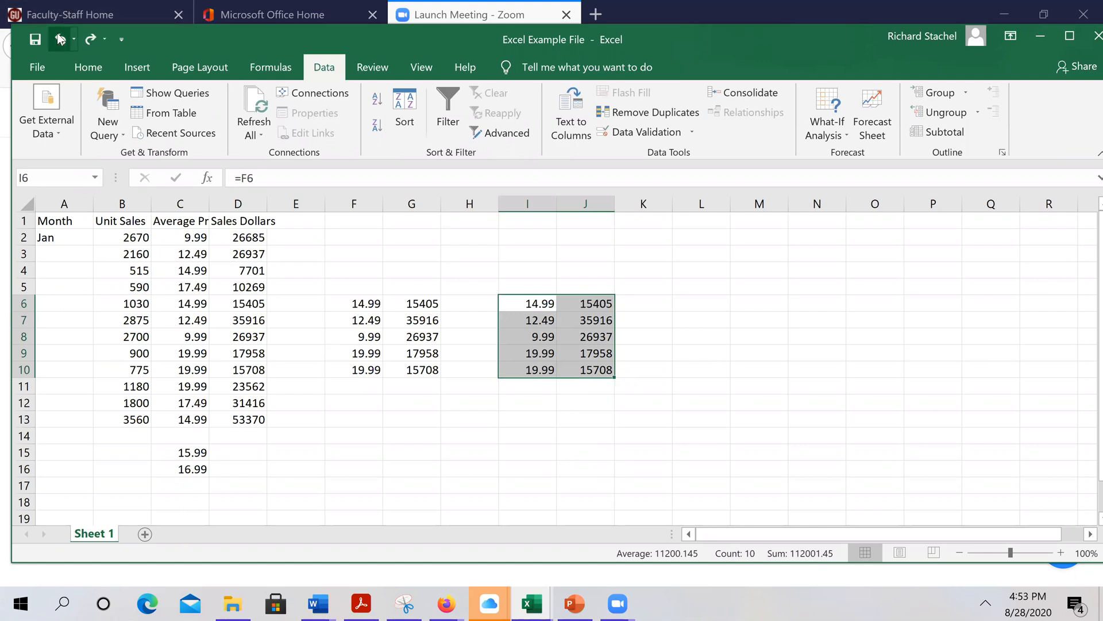
pyautogui.click(61, 39)
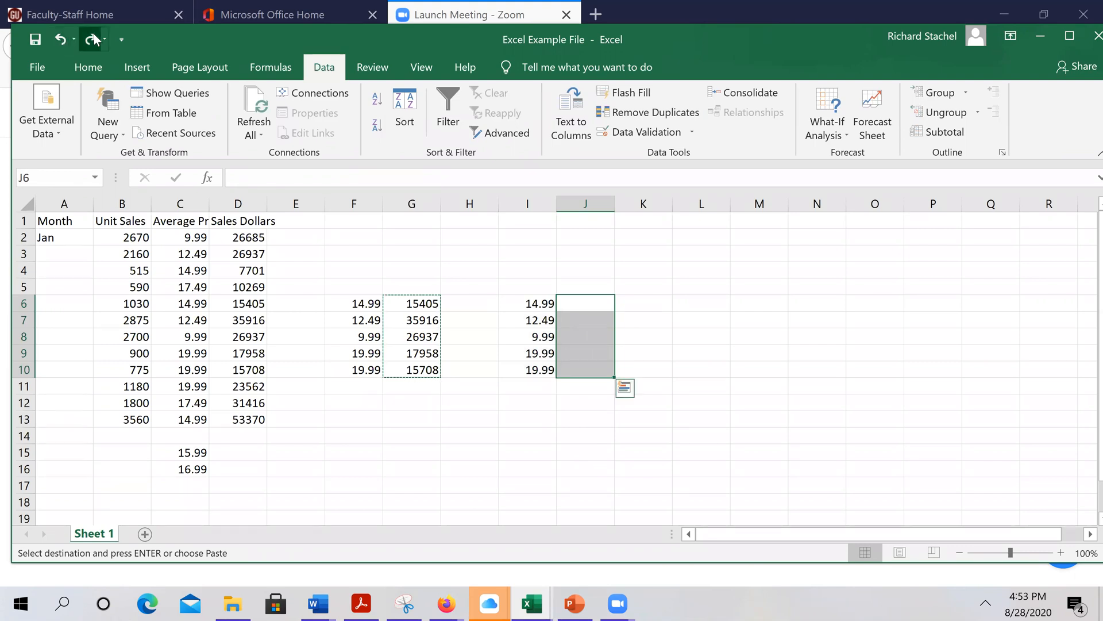
pyautogui.click(91, 39)
pyautogui.click(696, 388)
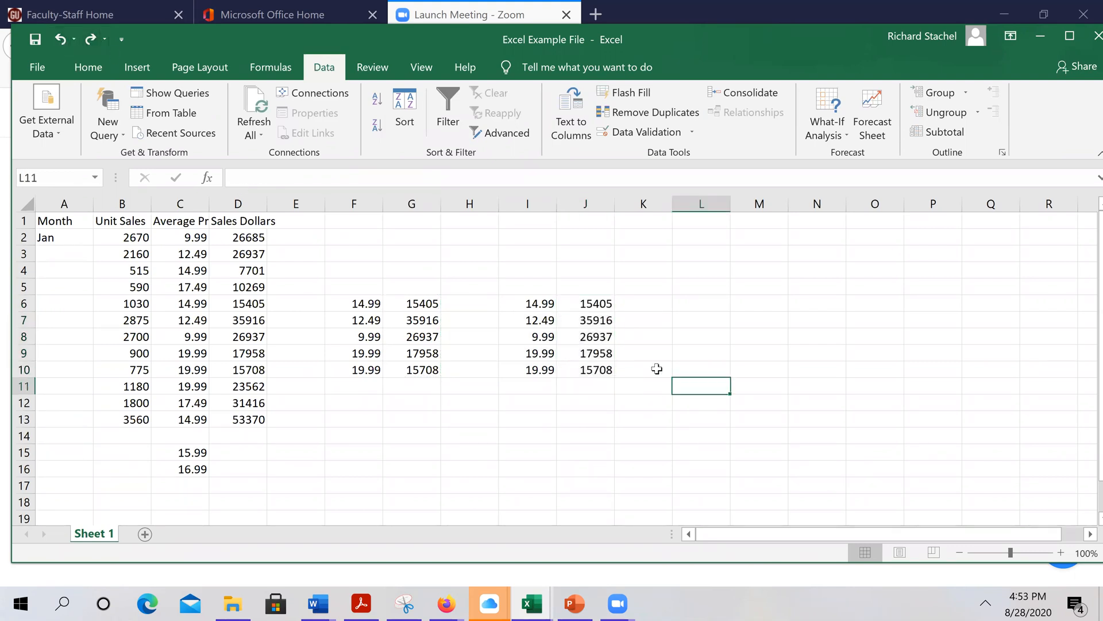
pyautogui.click(539, 303)
# Copy I6:I10 and paste it back over itself as plain values
pyautogui.moveTo(532, 333); pyautogui.dragTo(537, 370)
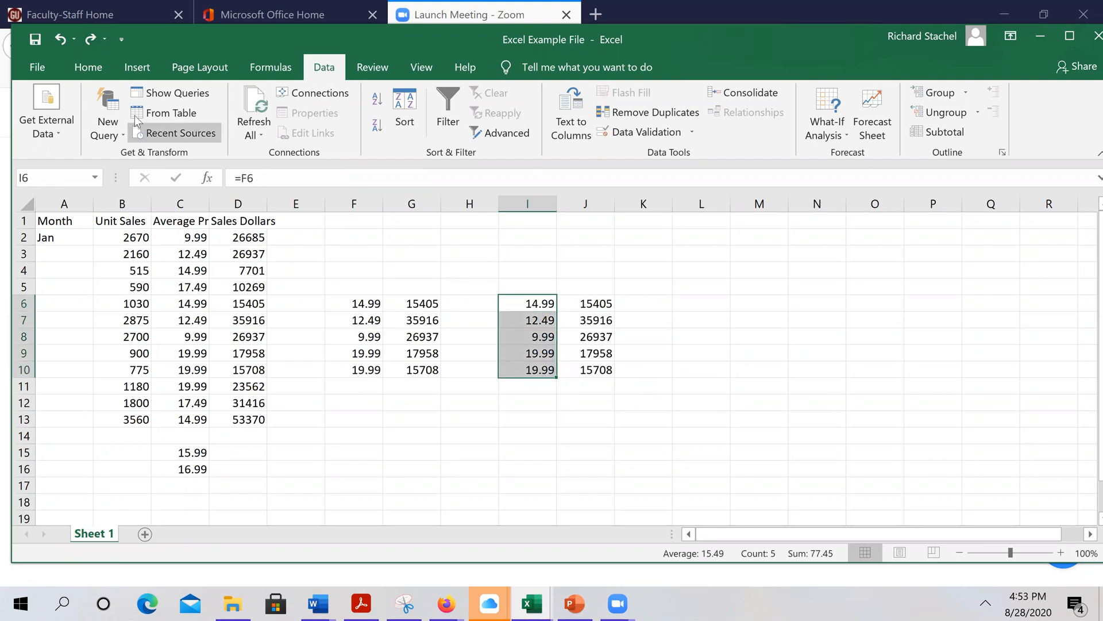
pyautogui.click(87, 71)
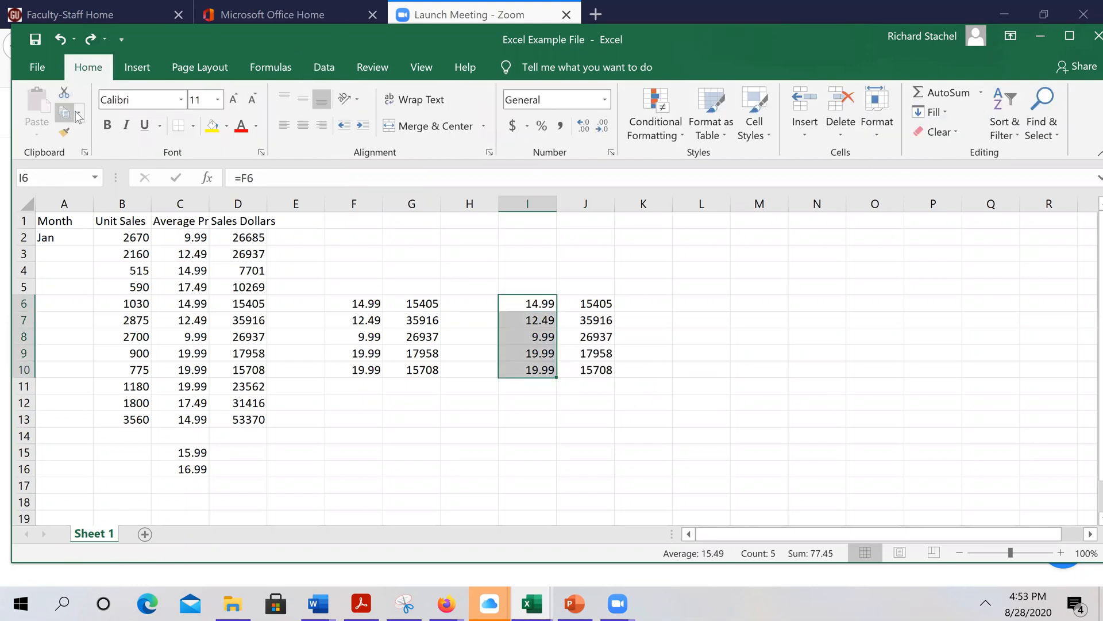
pyautogui.click(66, 110)
pyautogui.click(38, 133)
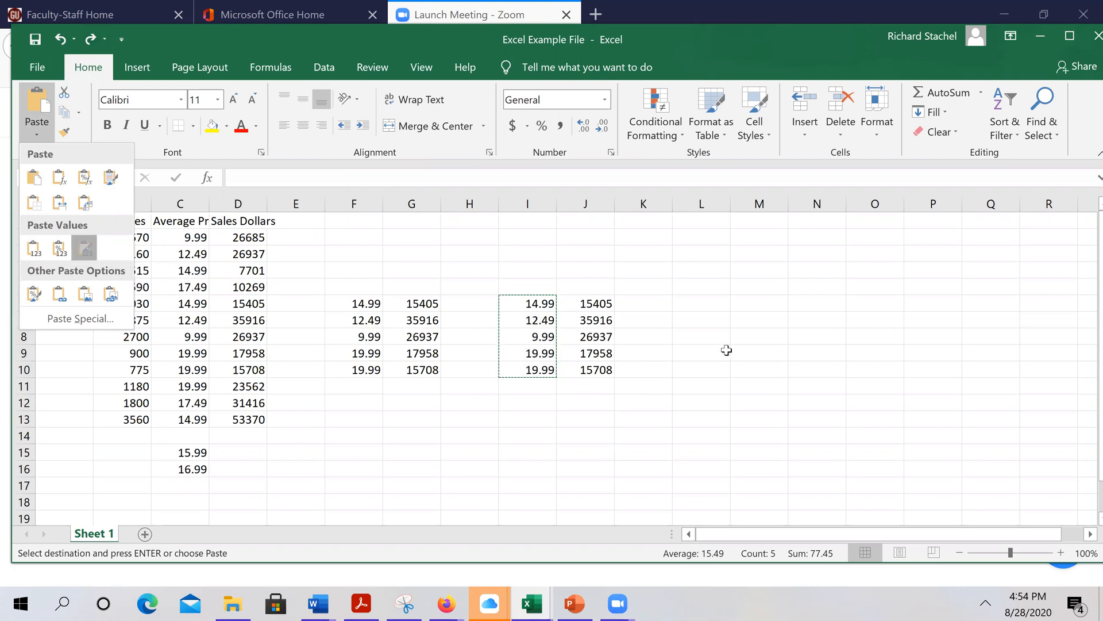
pyautogui.click(817, 353)
# Reselect the static prices in I6:I10 and pick I12 as the destination
pyautogui.click(528, 306)
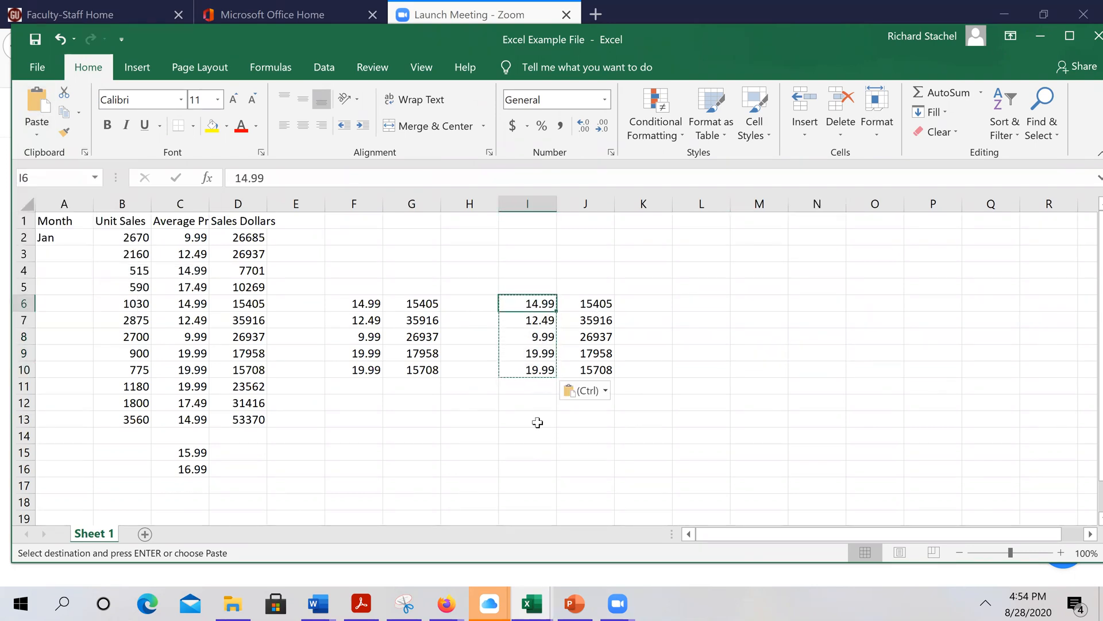
pyautogui.moveTo(528, 303); pyautogui.dragTo(526, 368)
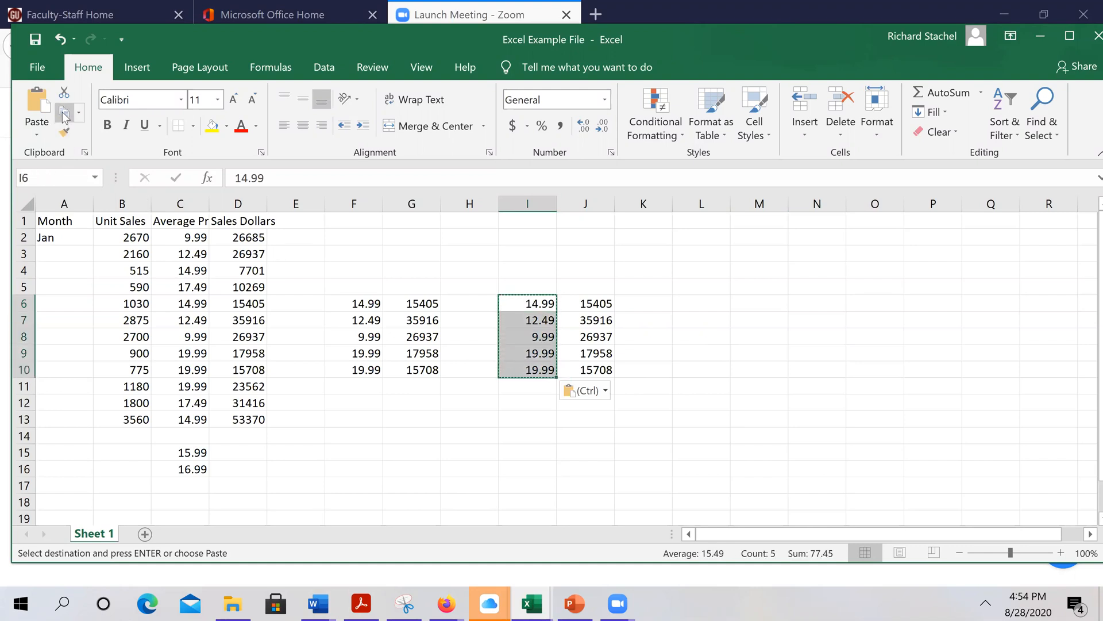
pyautogui.click(540, 402)
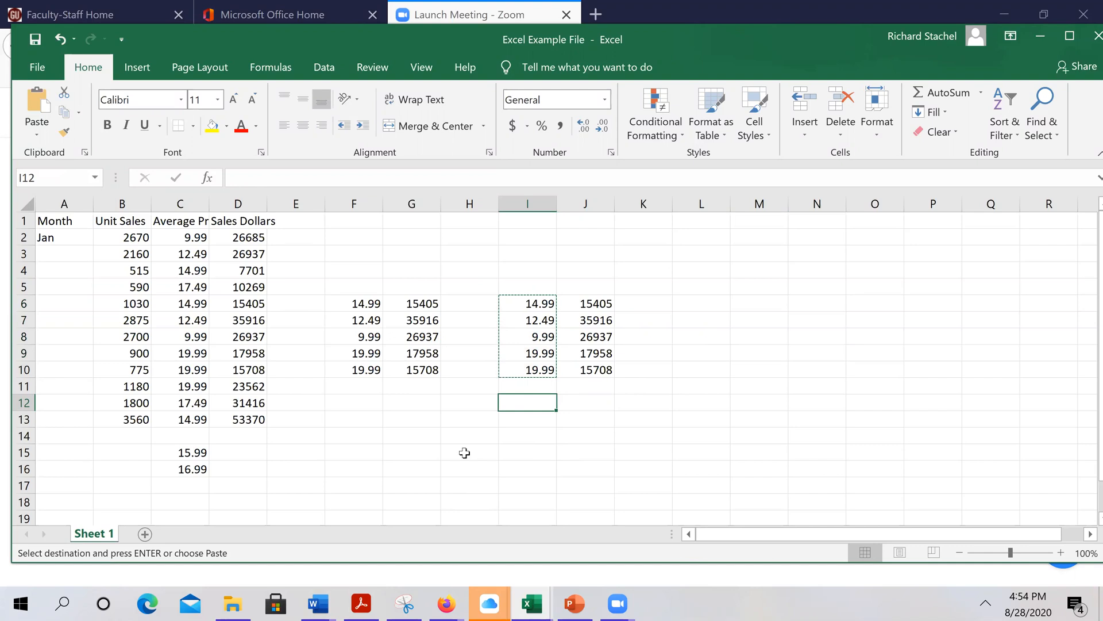
# Paste the five prices transposed across row 12, I12:M12
pyautogui.click(38, 135)
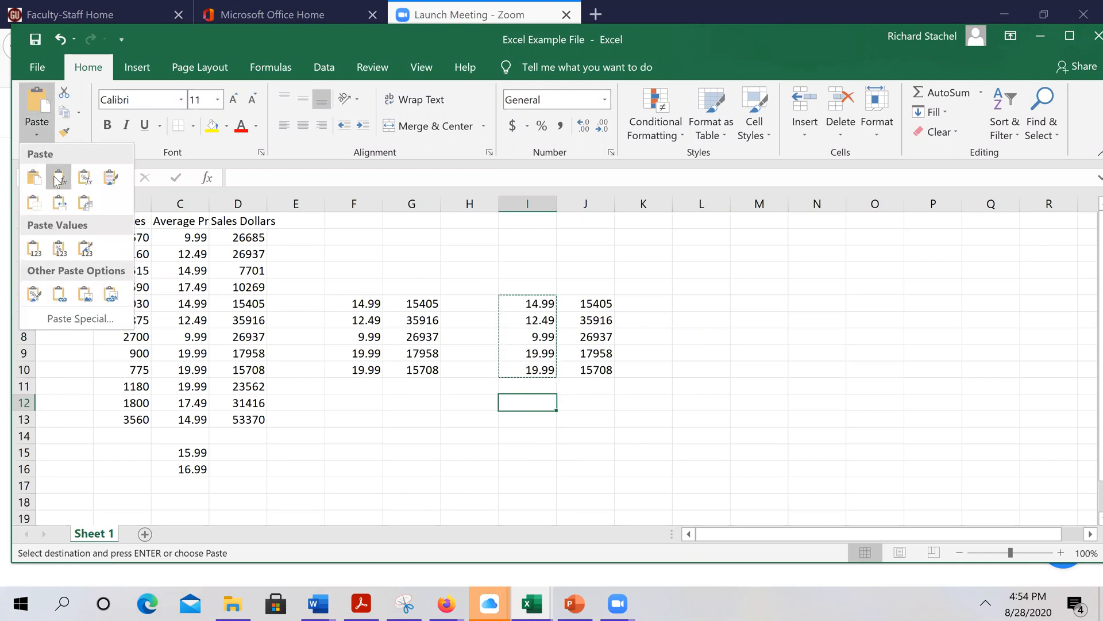
pyautogui.click(85, 204)
pyautogui.click(600, 451)
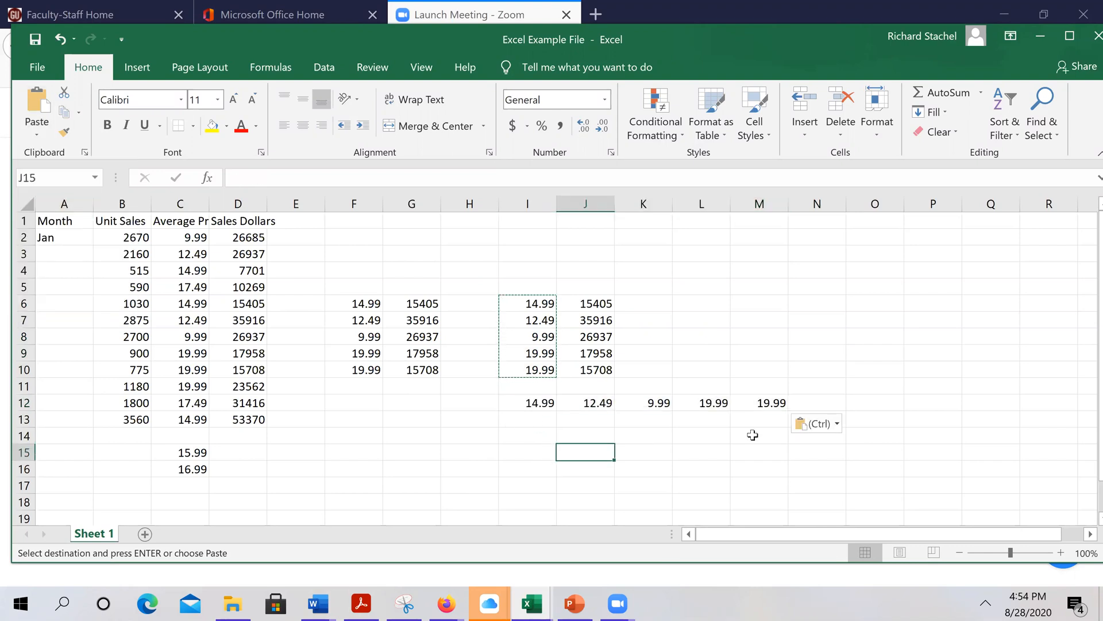
# Select I12:M12, then switch to PowerPoint slide 4, 'Manually Entering Data'
pyautogui.click(530, 404)
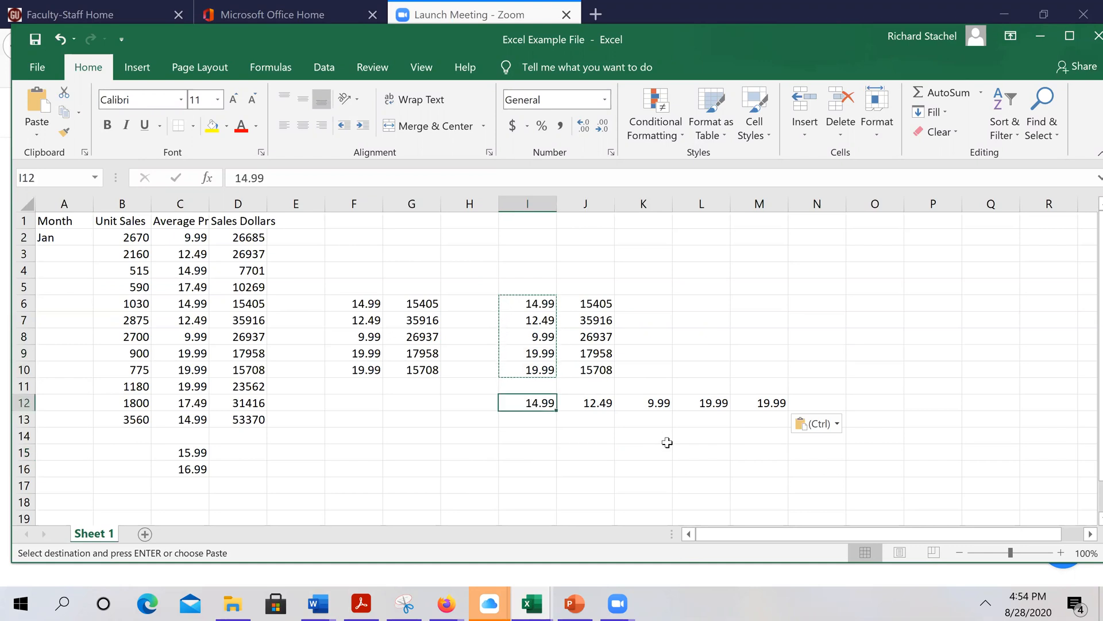
pyautogui.moveTo(537, 406); pyautogui.dragTo(799, 403)
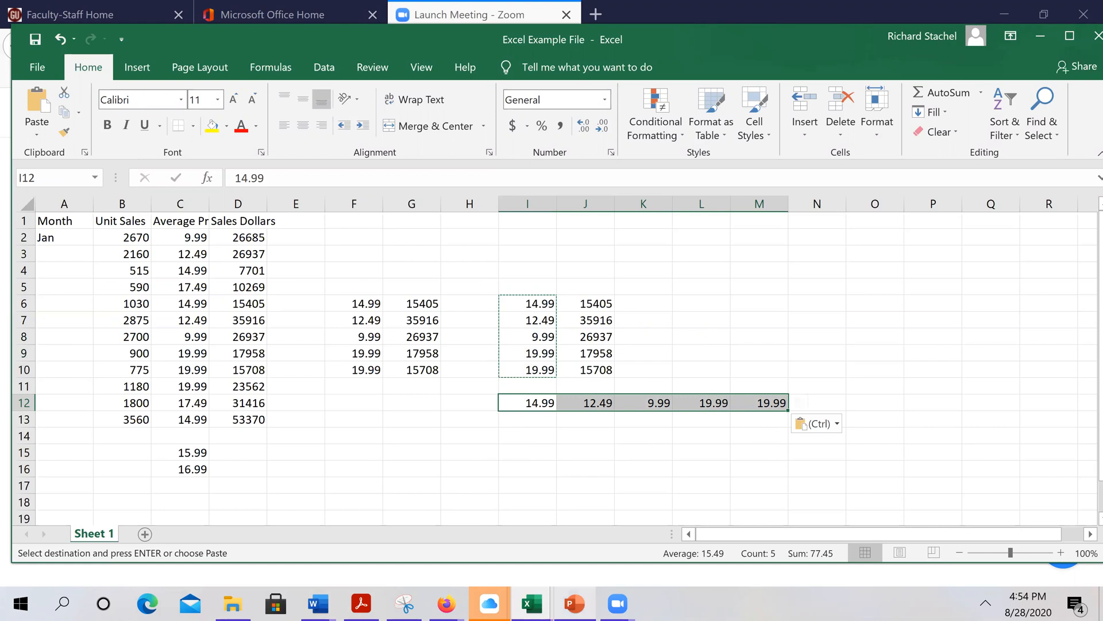
pyautogui.hotkey('alt', 'Tab')
pyautogui.scroll(-1, 563, 447)
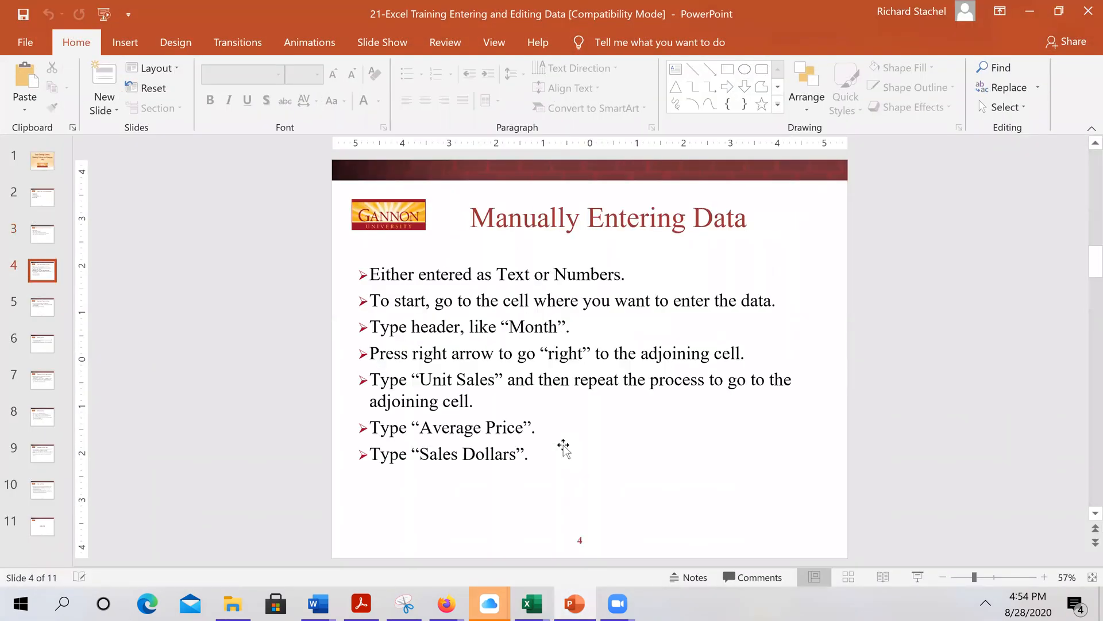
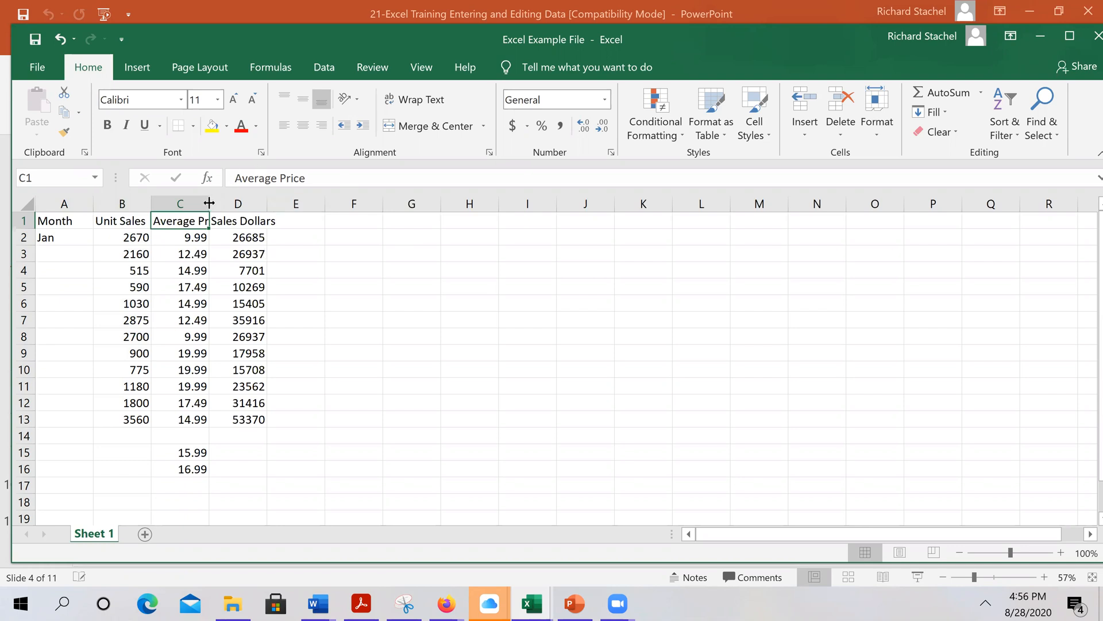
# AutoFit column C to its Average Price heading, then drag it much wider
pyautogui.doubleClick(209, 202)
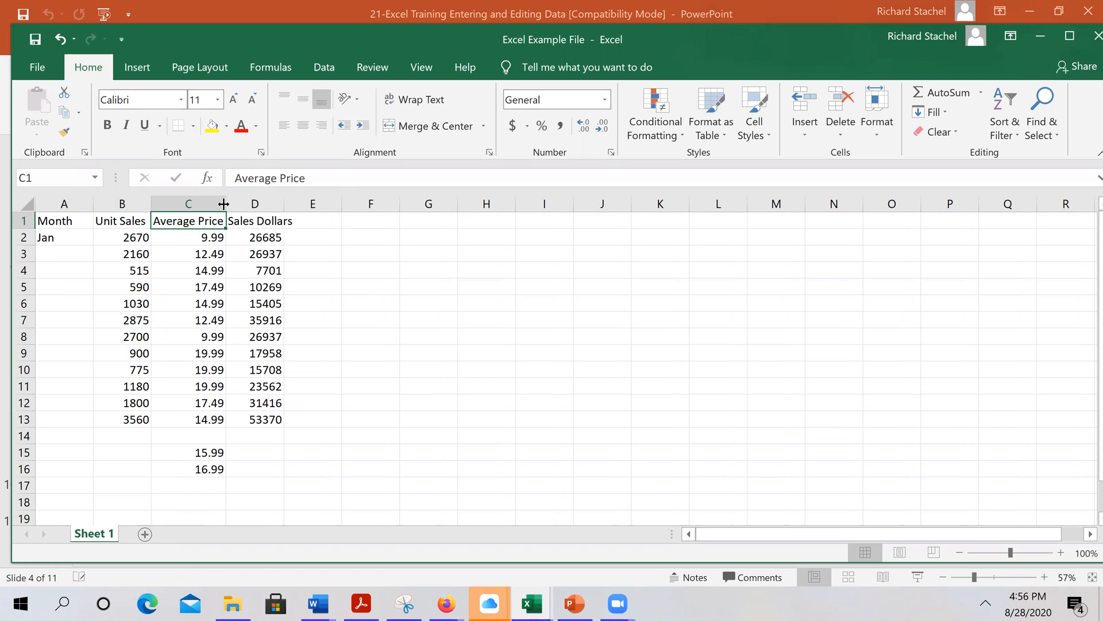
pyautogui.moveTo(225, 203); pyautogui.dragTo(302, 205)
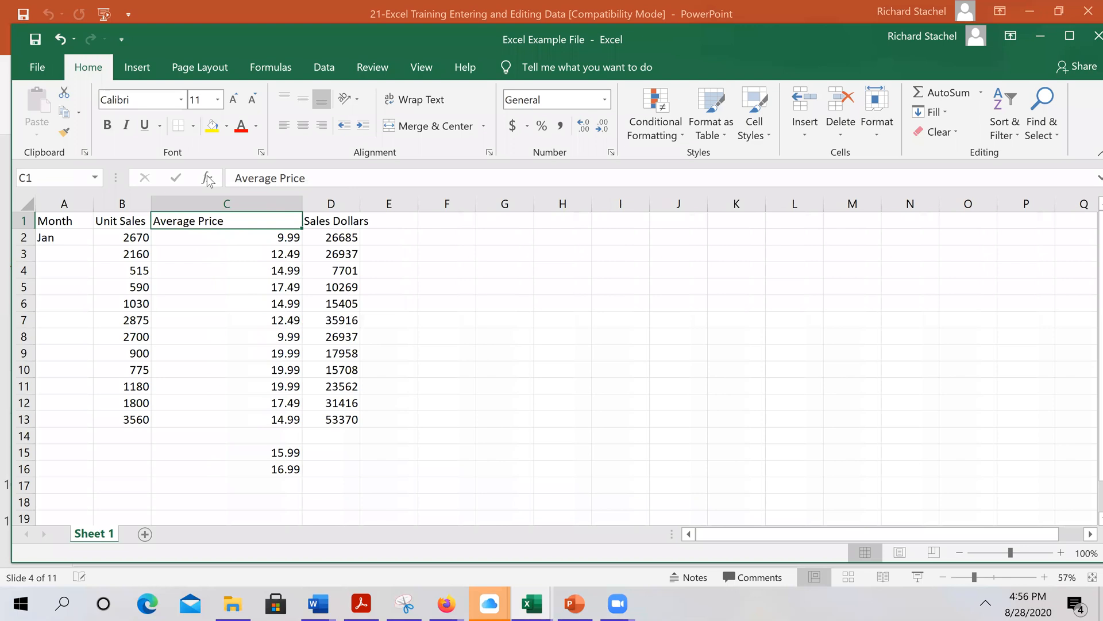
# Undo column C's extra widening and set columns A–C to a width of 25
pyautogui.click(63, 43)
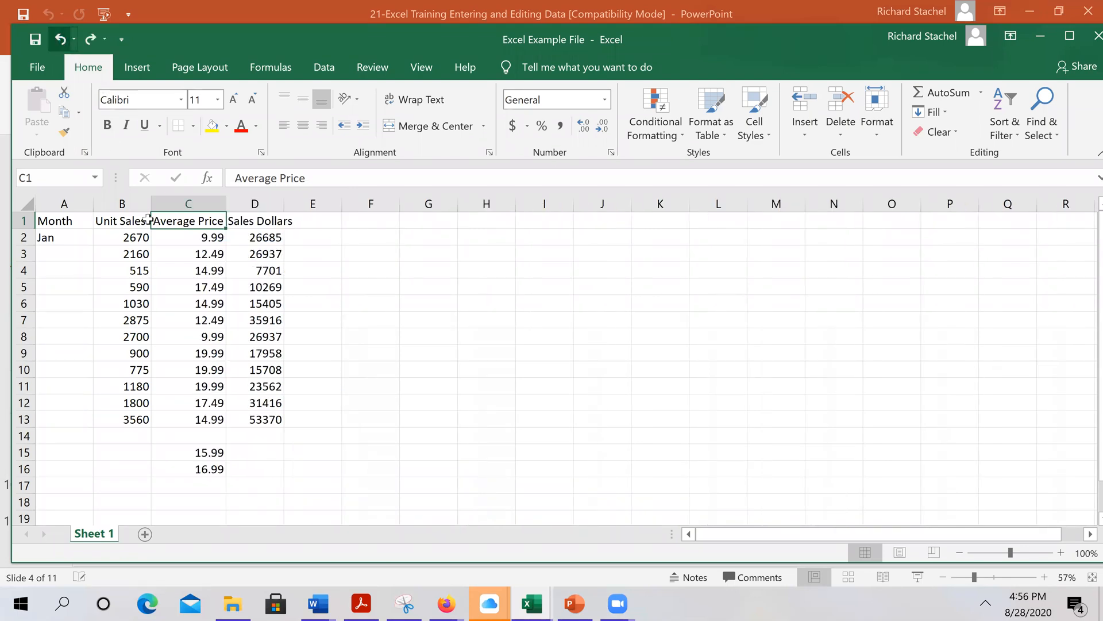
pyautogui.moveTo(58, 201); pyautogui.dragTo(211, 197)
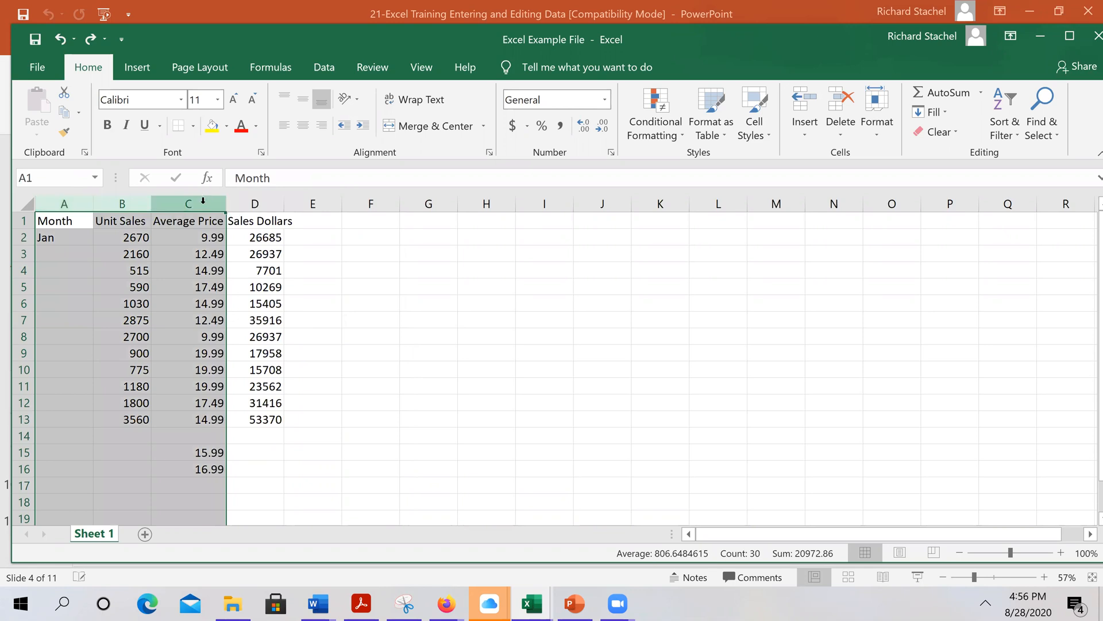
pyautogui.rightClick(203, 202)
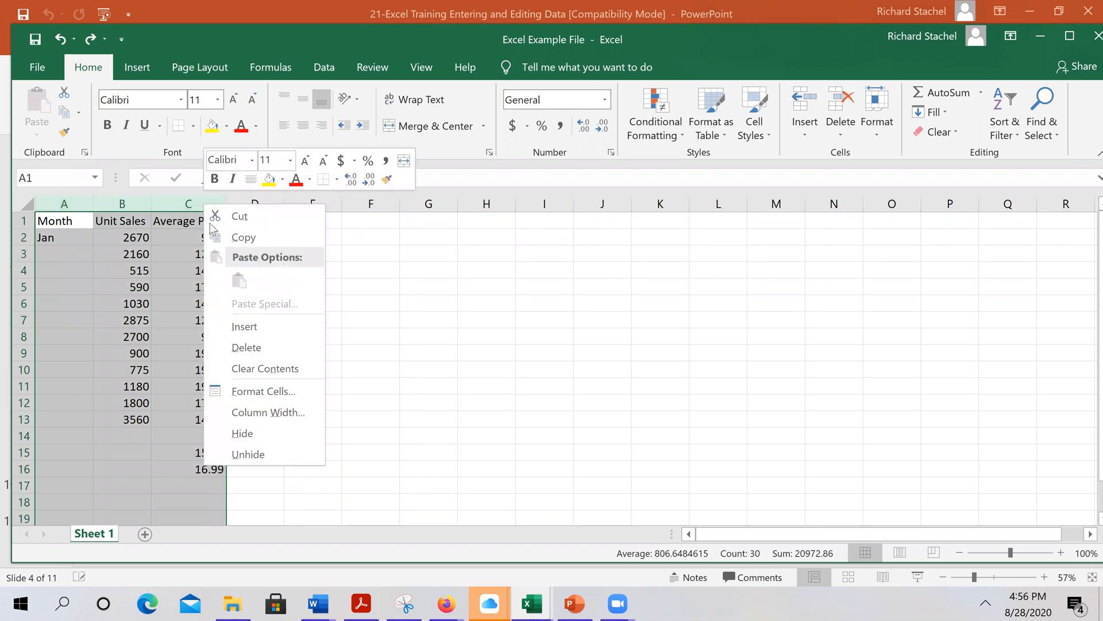
pyautogui.click(270, 410)
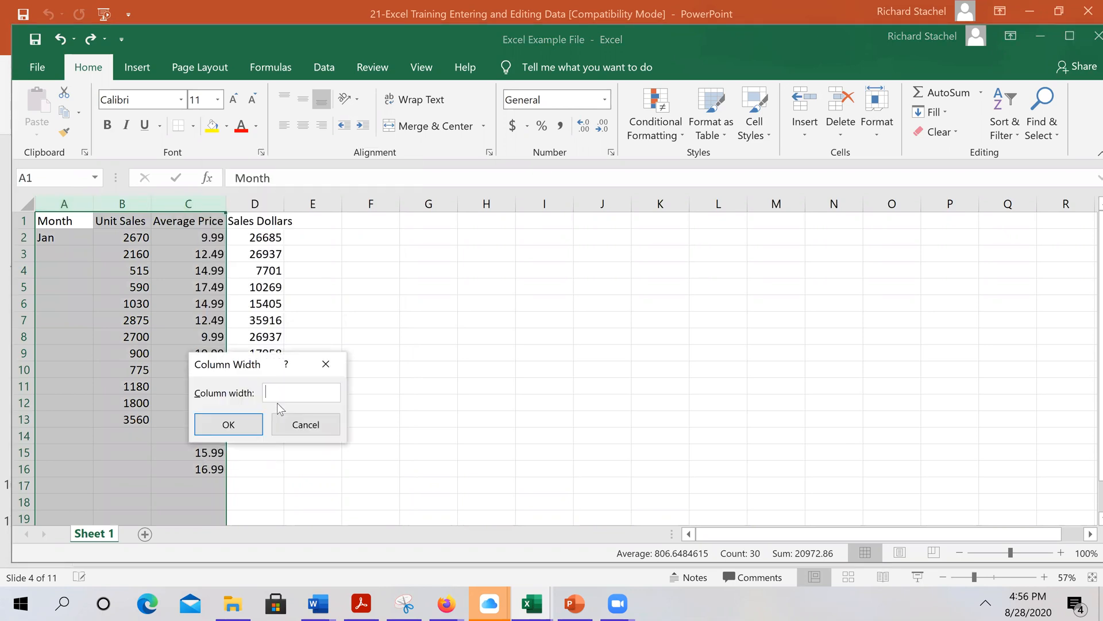
pyautogui.write('2668')
pyautogui.write('5')
pyautogui.press('Return')
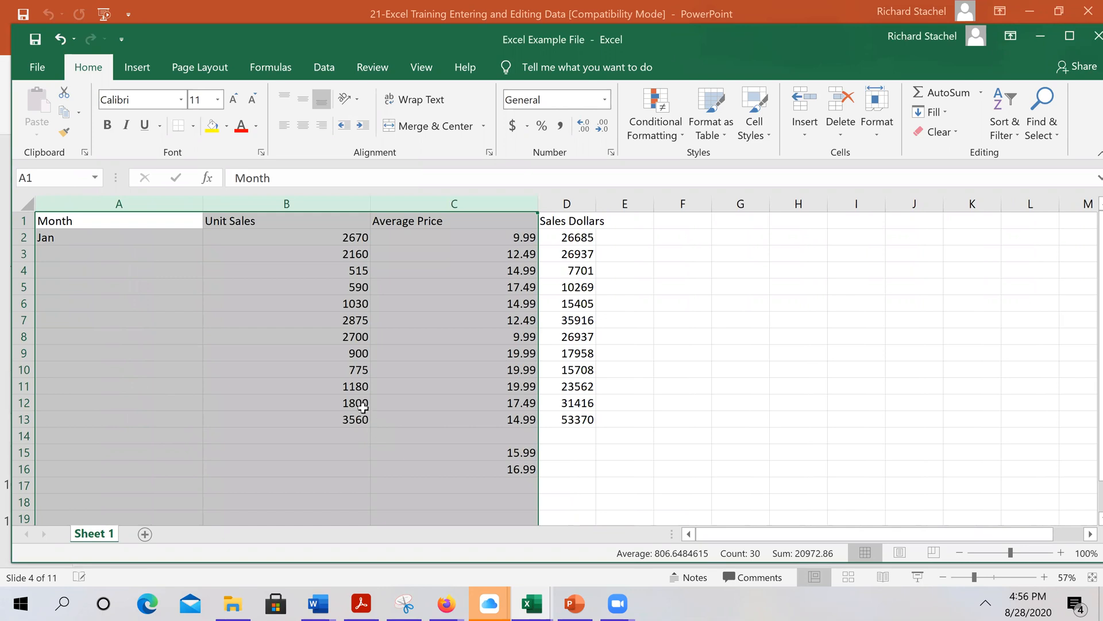
# Undo the width change and return to PowerPoint slide 5, 'Manually Entering Data'
pyautogui.click(59, 39)
pyautogui.click(575, 603)
pyautogui.scroll(-1, 575, 458)
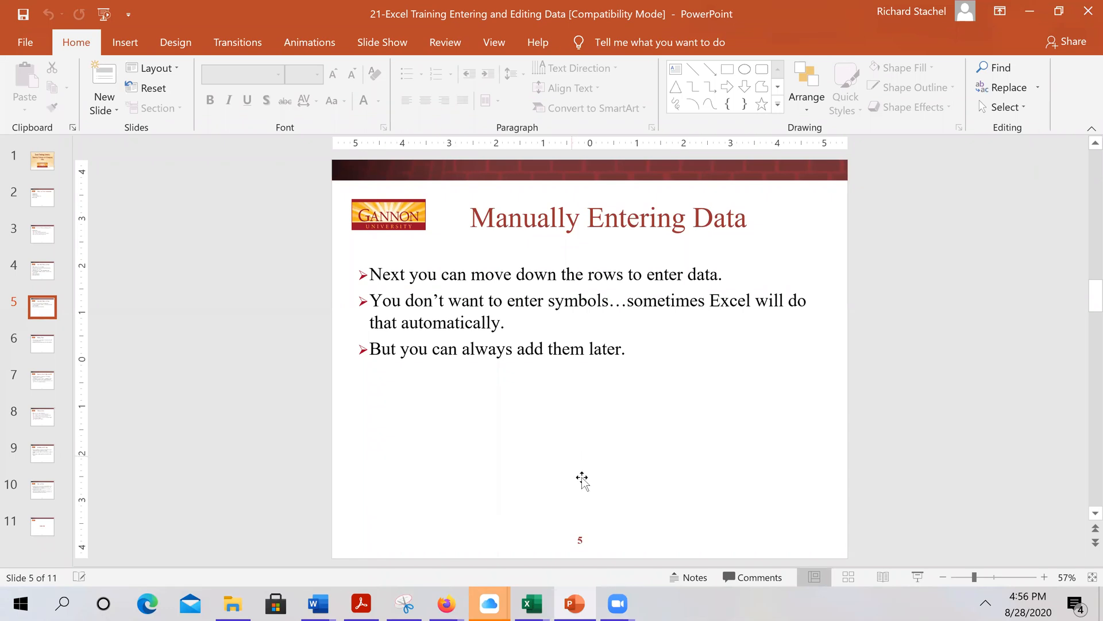
# Back in the Excel Example File workbook, delete the stray 15.99 and 16.99 values
pyautogui.moveTo(531, 603)
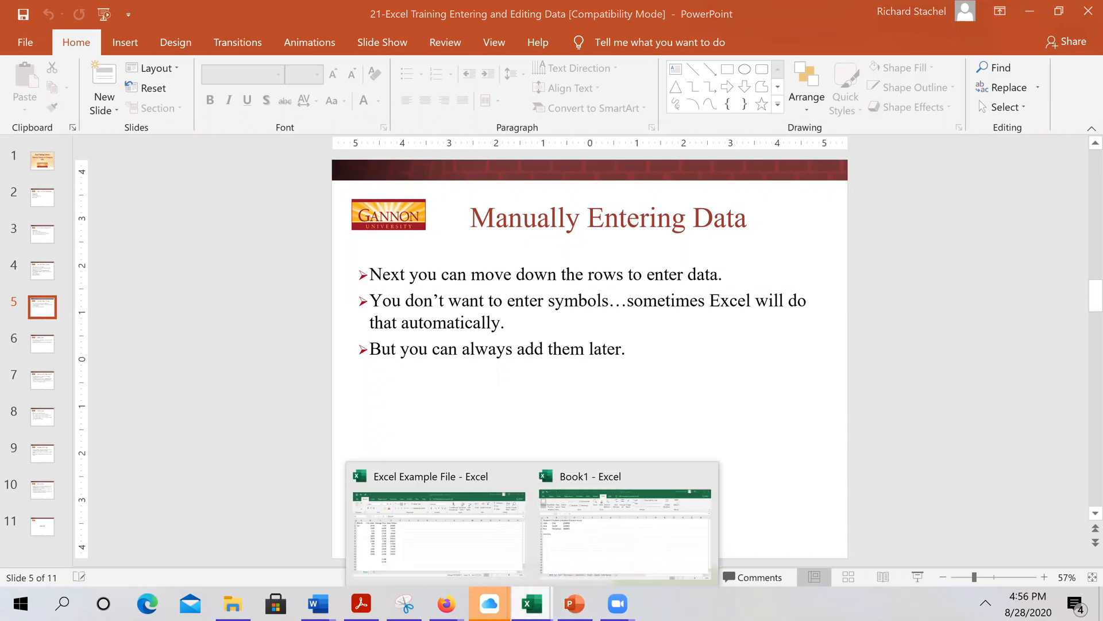
pyautogui.click(470, 542)
pyautogui.click(371, 336)
pyautogui.moveTo(198, 452); pyautogui.dragTo(201, 469)
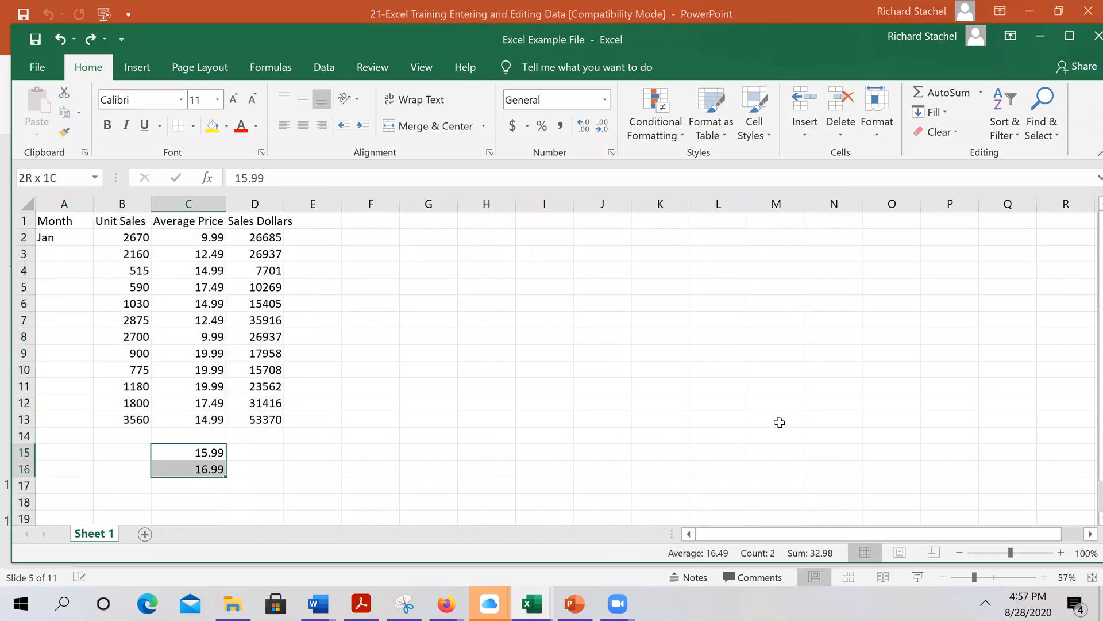
pyautogui.press('Delete')
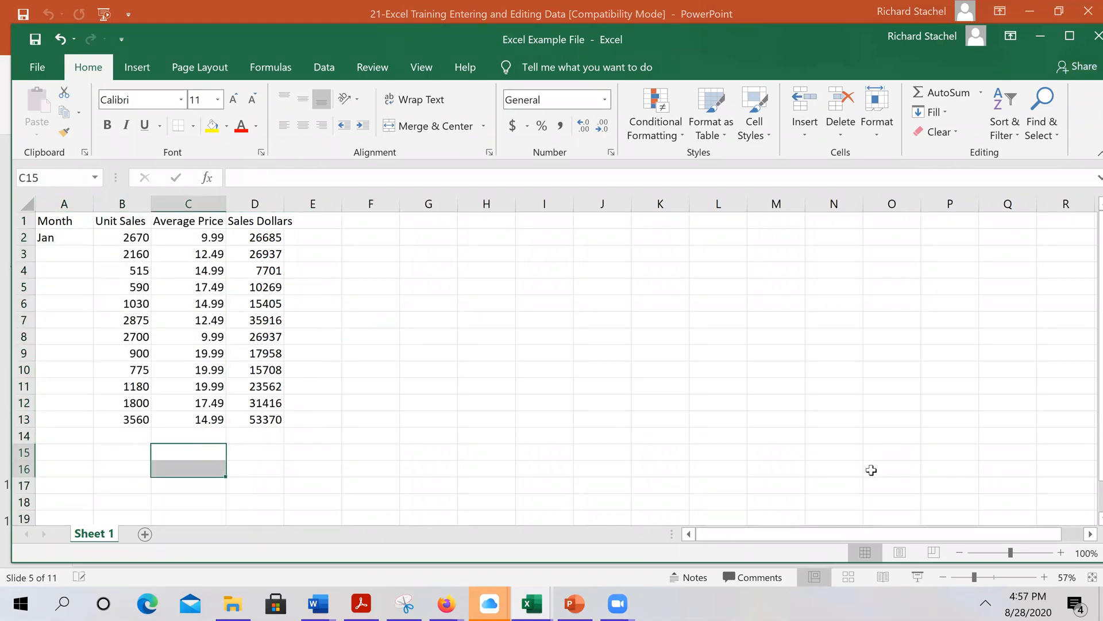
pyautogui.click(522, 388)
# Select the Average Price values in C2:C13
pyautogui.click(80, 240)
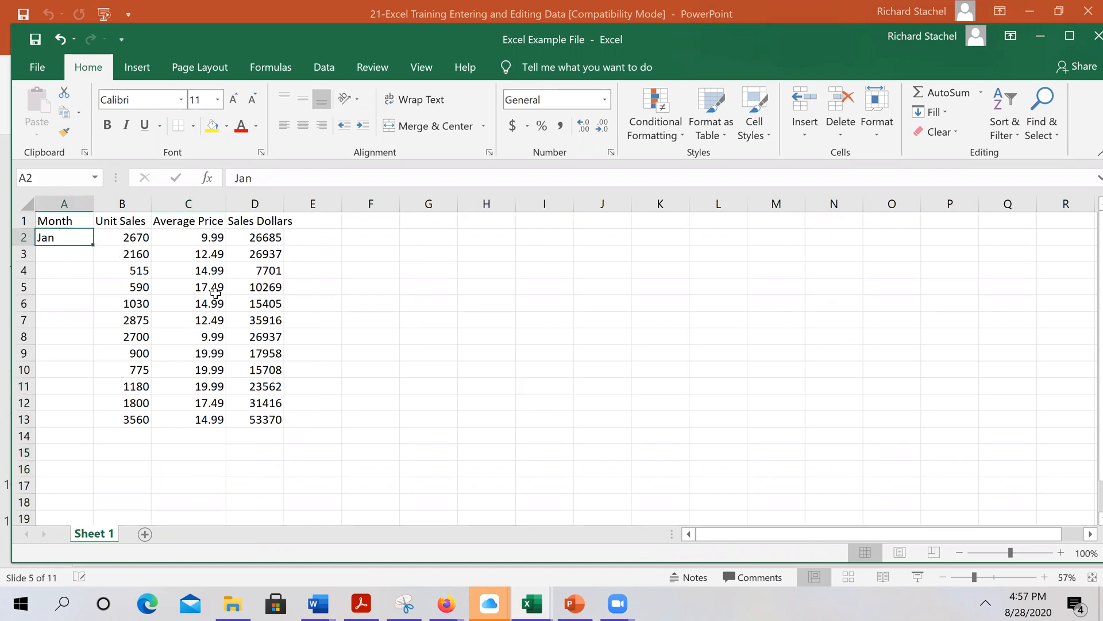
pyautogui.click(168, 258)
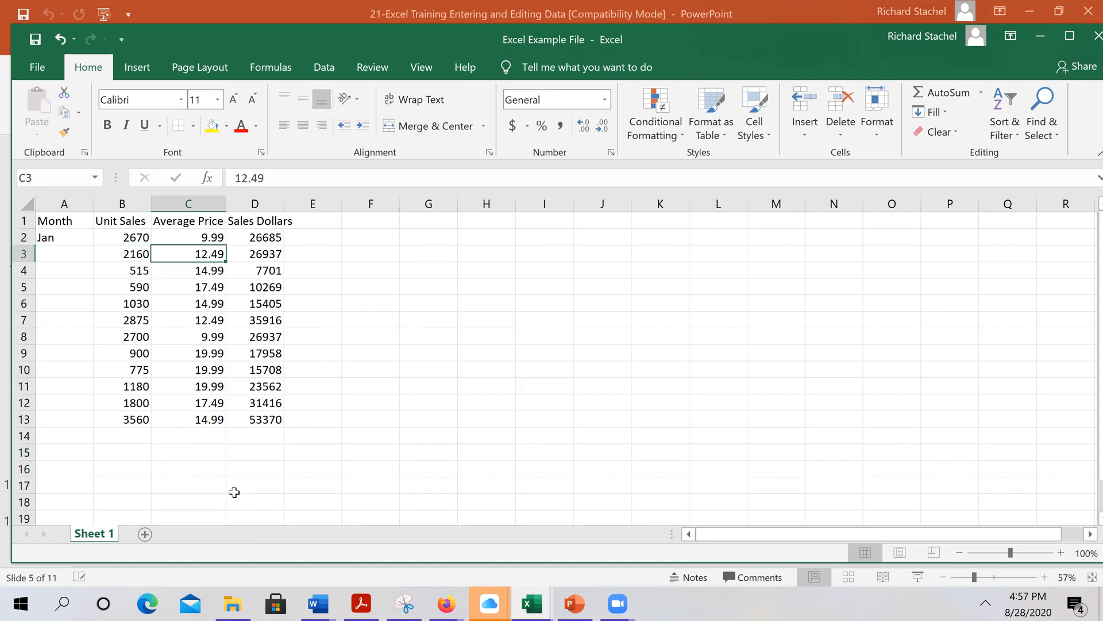
pyautogui.click(192, 325)
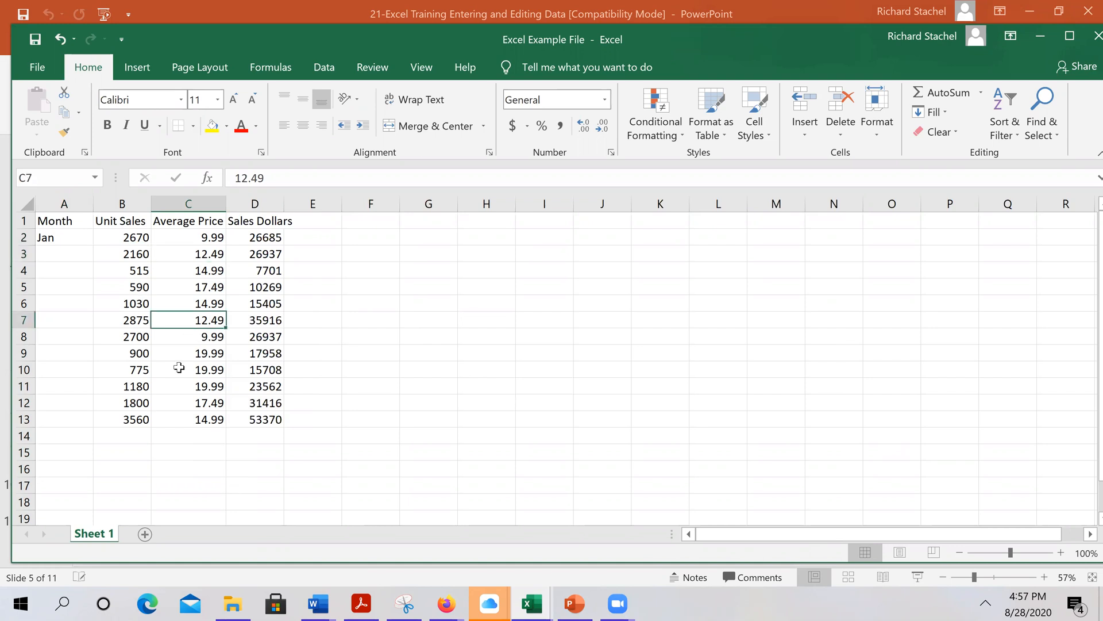
pyautogui.moveTo(215, 237); pyautogui.dragTo(202, 419)
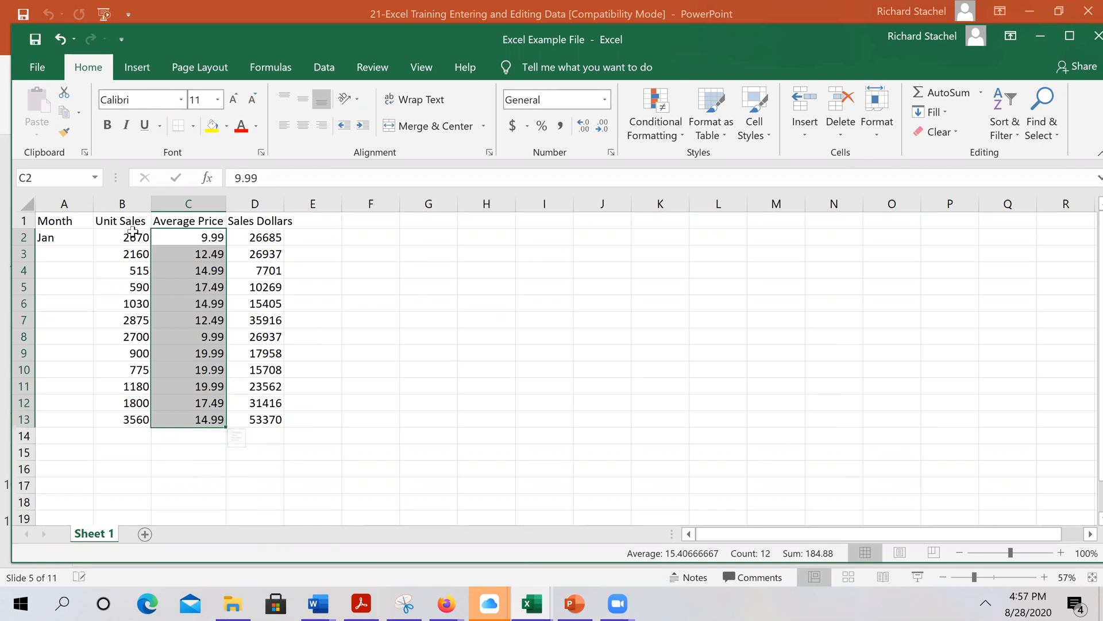
# Give the Unit Sales values B2:B13 Comma Style with no decimals, e.g. 2,670
pyautogui.moveTo(133, 239); pyautogui.dragTo(123, 423)
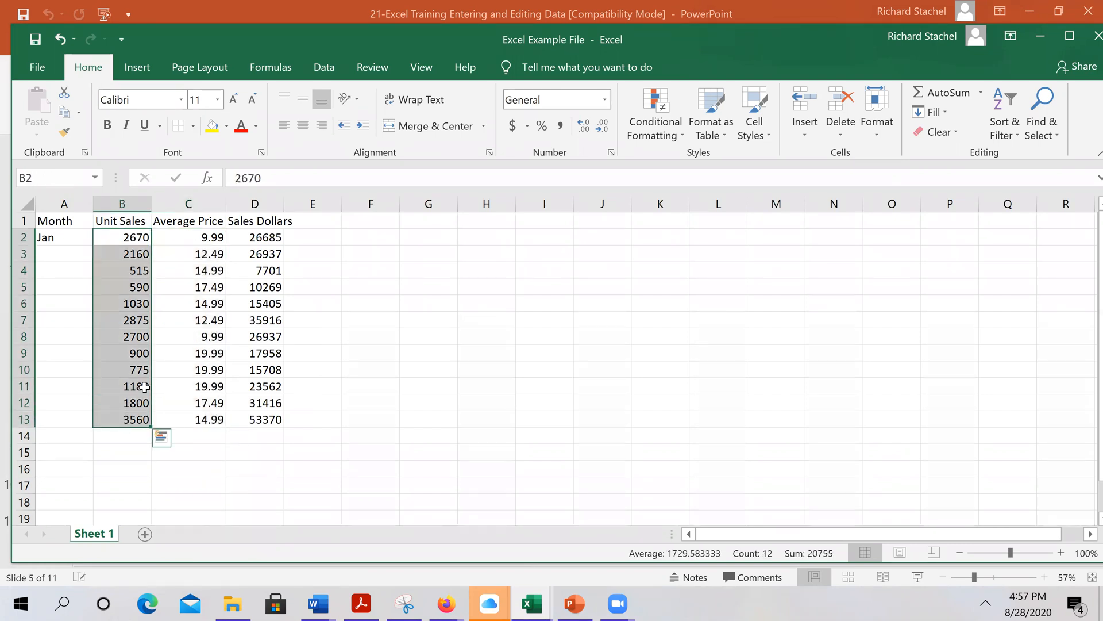
pyautogui.click(560, 126)
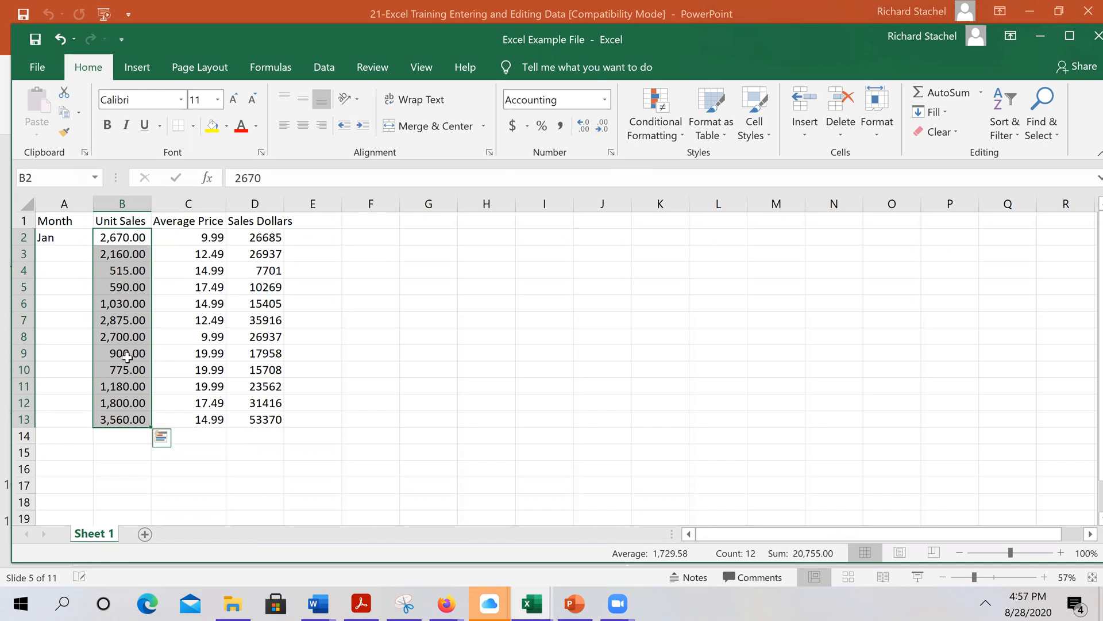
pyautogui.click(601, 125)
pyautogui.click(604, 130)
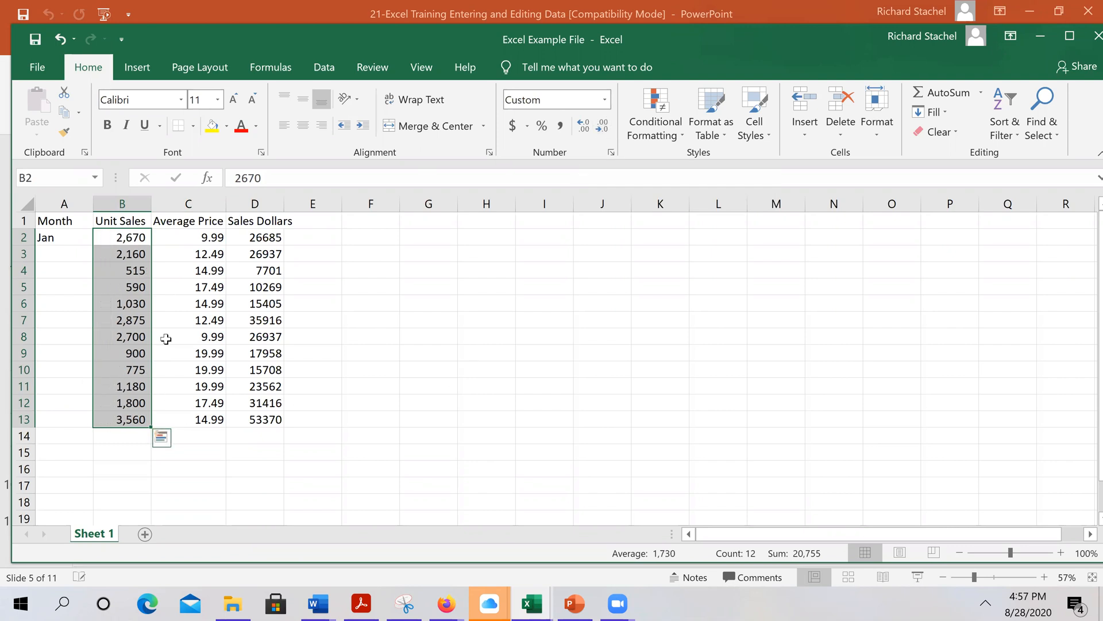
pyautogui.moveTo(223, 226); pyautogui.dragTo(209, 423)
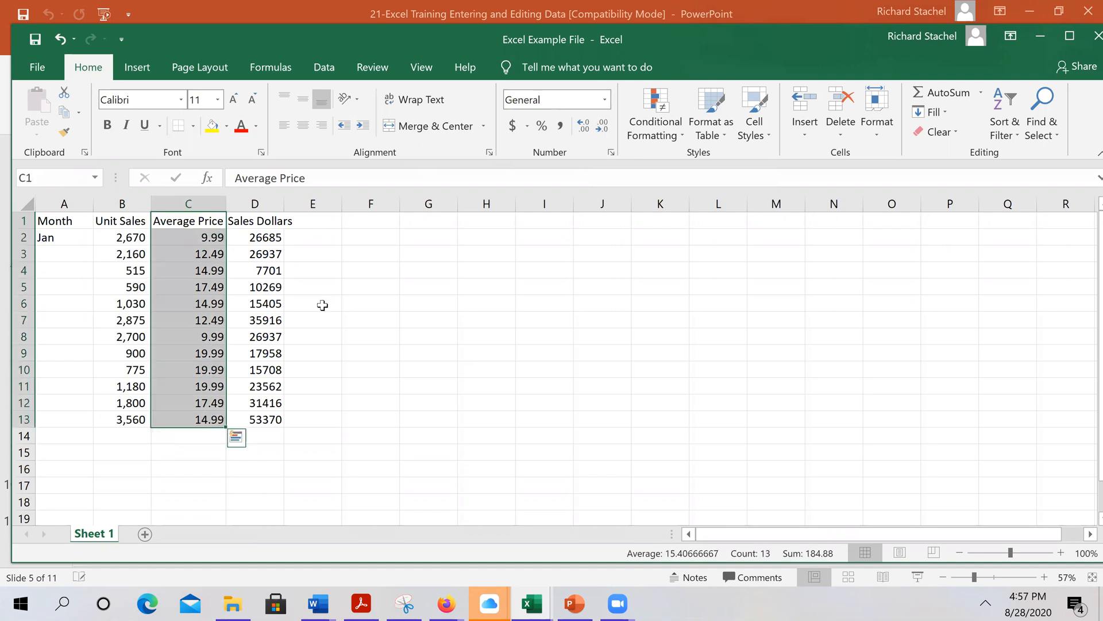
# Format the Average Price values as Accounting with 4 decimal places
pyautogui.click(610, 153)
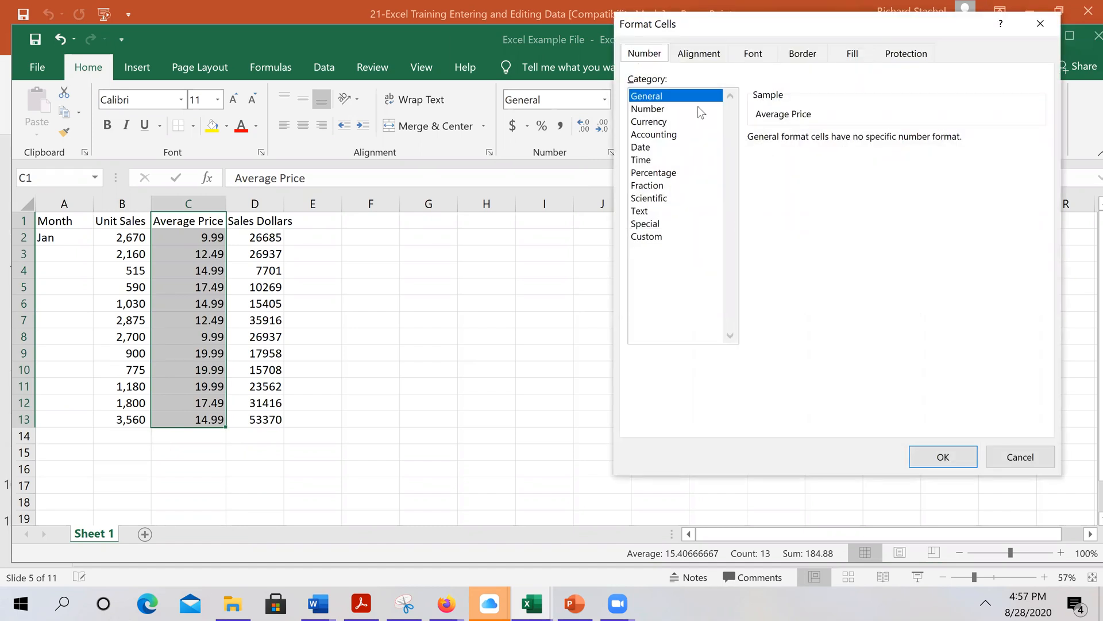
pyautogui.click(667, 123)
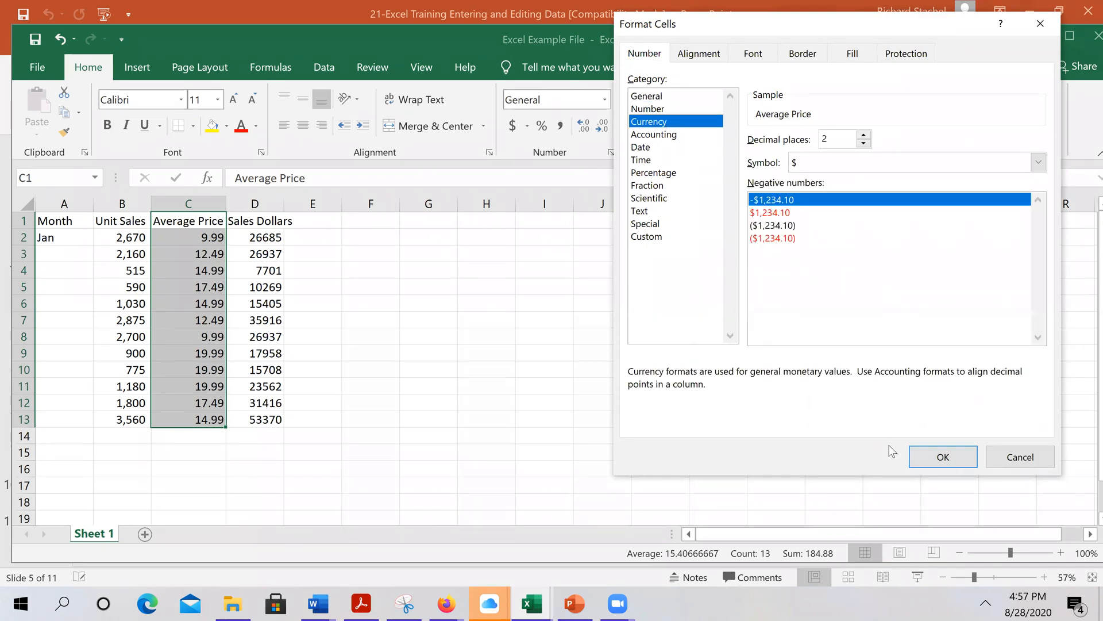
pyautogui.click(943, 457)
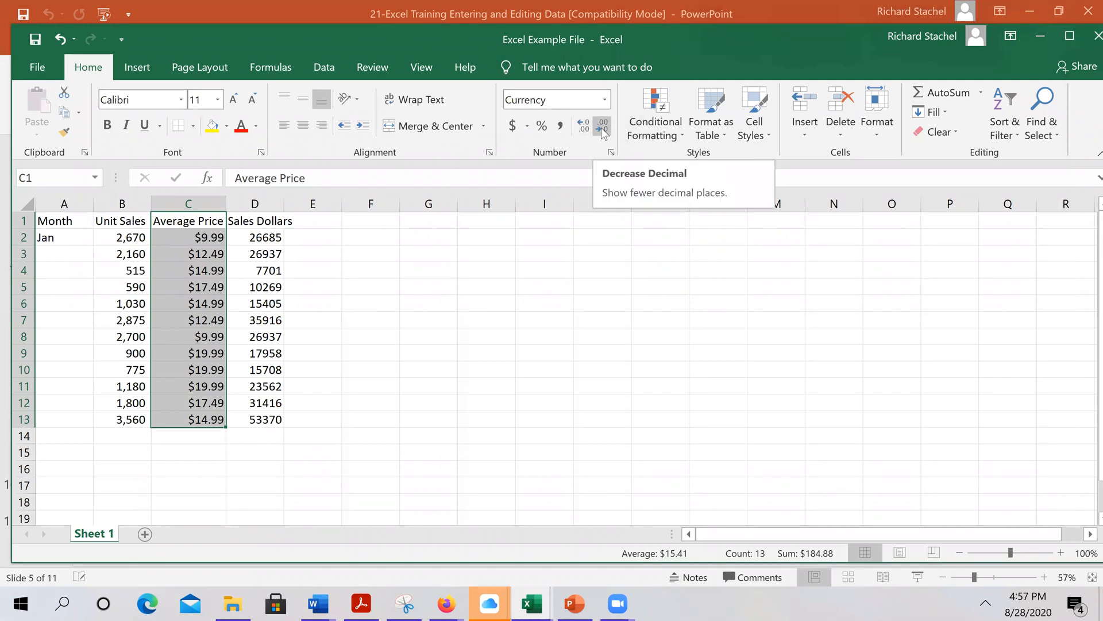
pyautogui.click(611, 153)
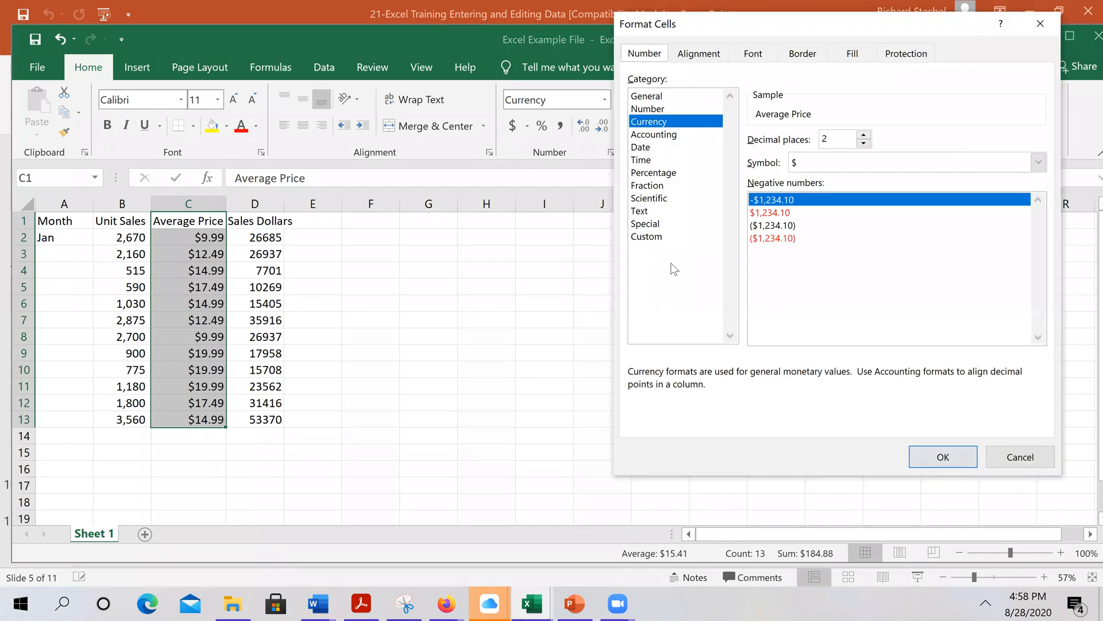
pyautogui.click(653, 135)
pyautogui.click(650, 121)
pyautogui.click(863, 135)
pyautogui.click(863, 135)
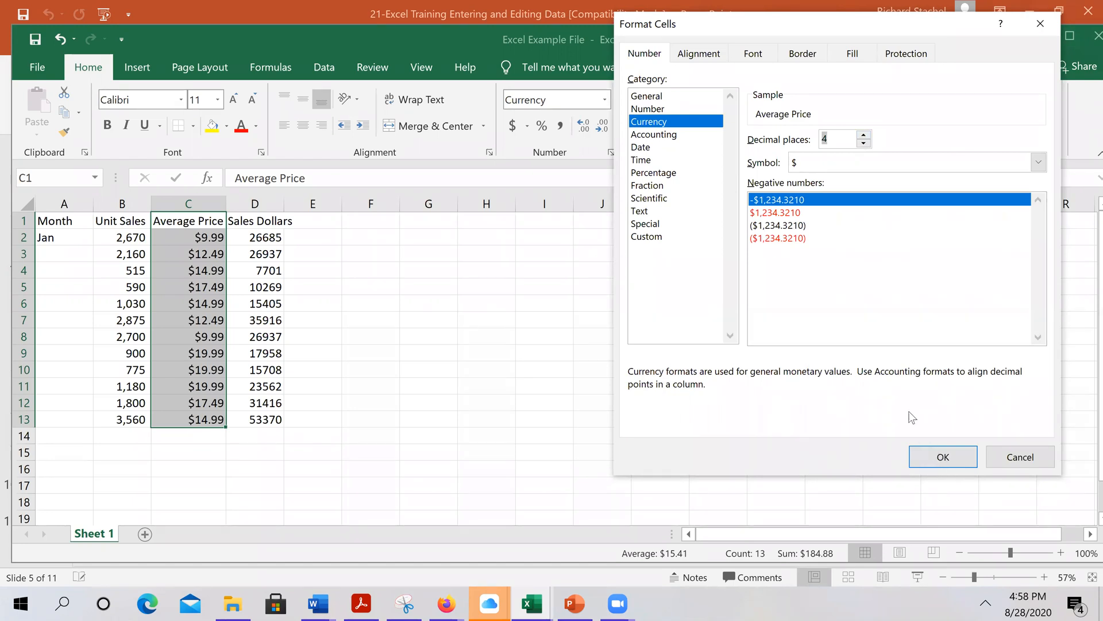
pyautogui.click(655, 134)
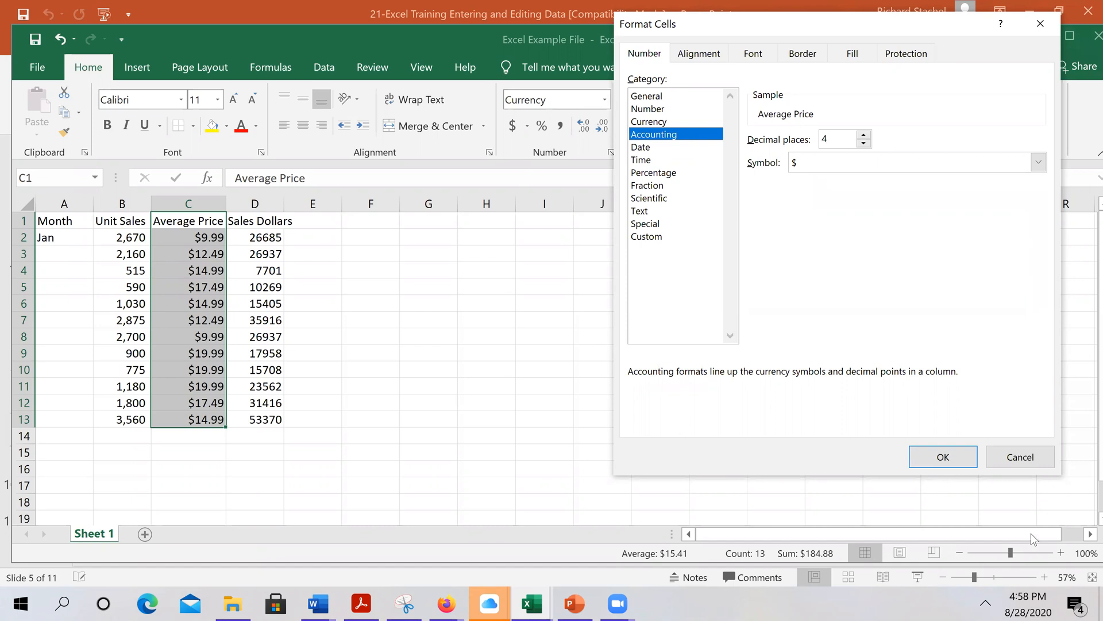
pyautogui.click(960, 457)
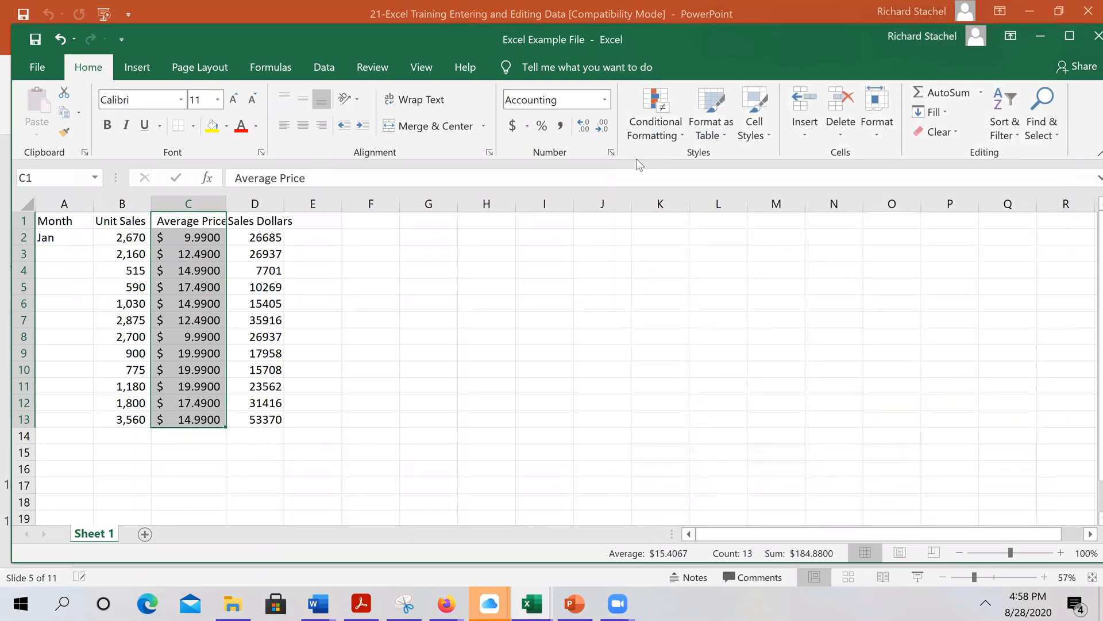
# Reduce the displayed prices to one decimal place, e.g. $ 10.0
pyautogui.click(602, 129)
pyautogui.click(601, 129)
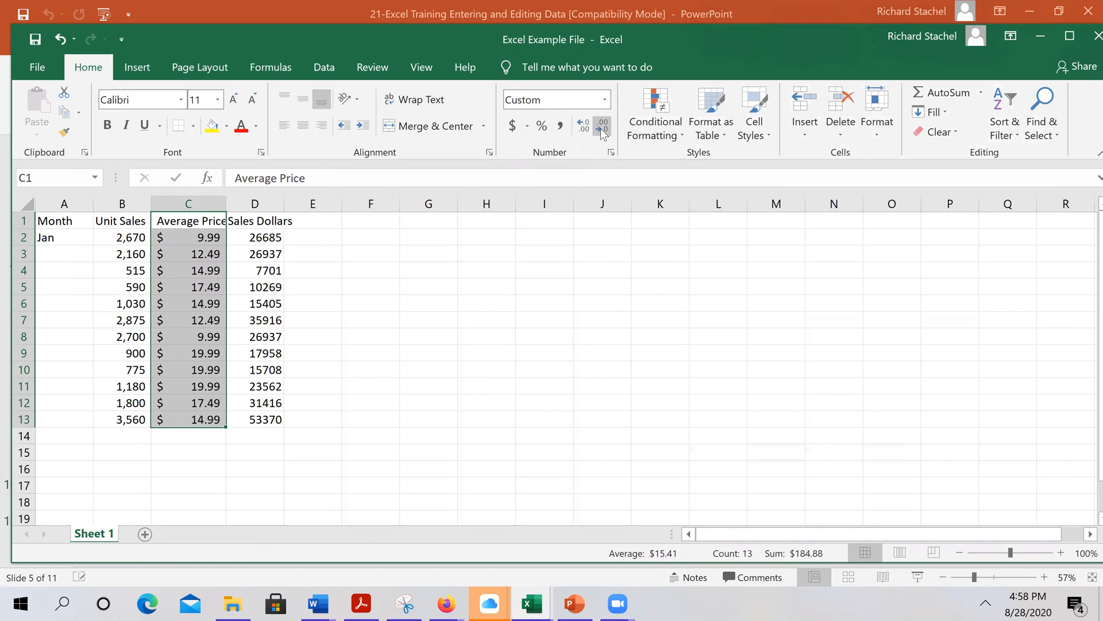
pyautogui.click(601, 128)
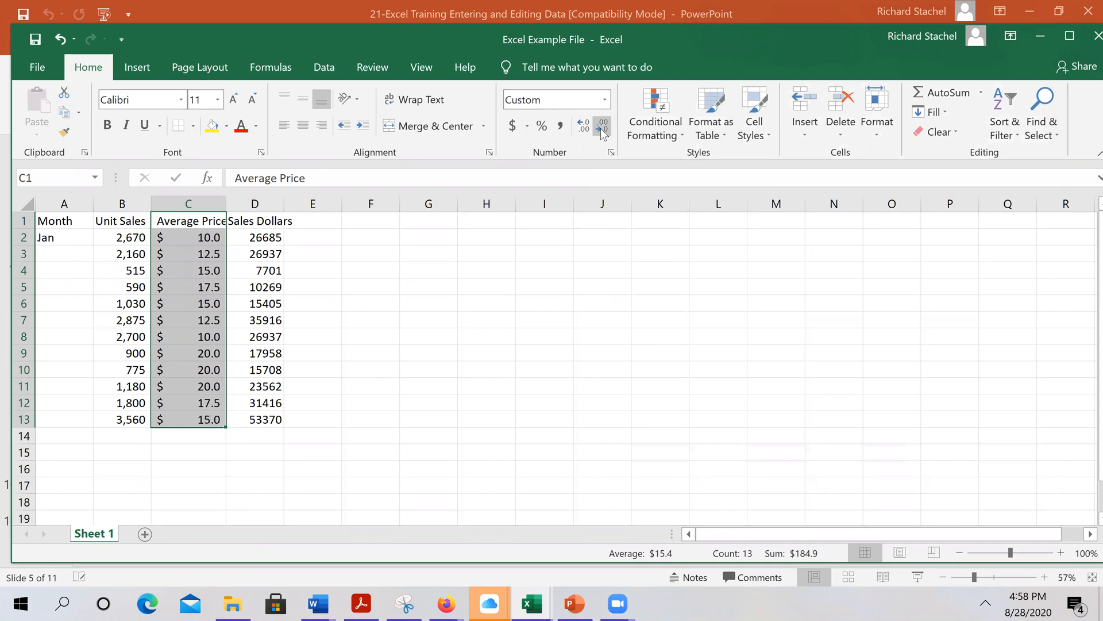
pyautogui.click(601, 129)
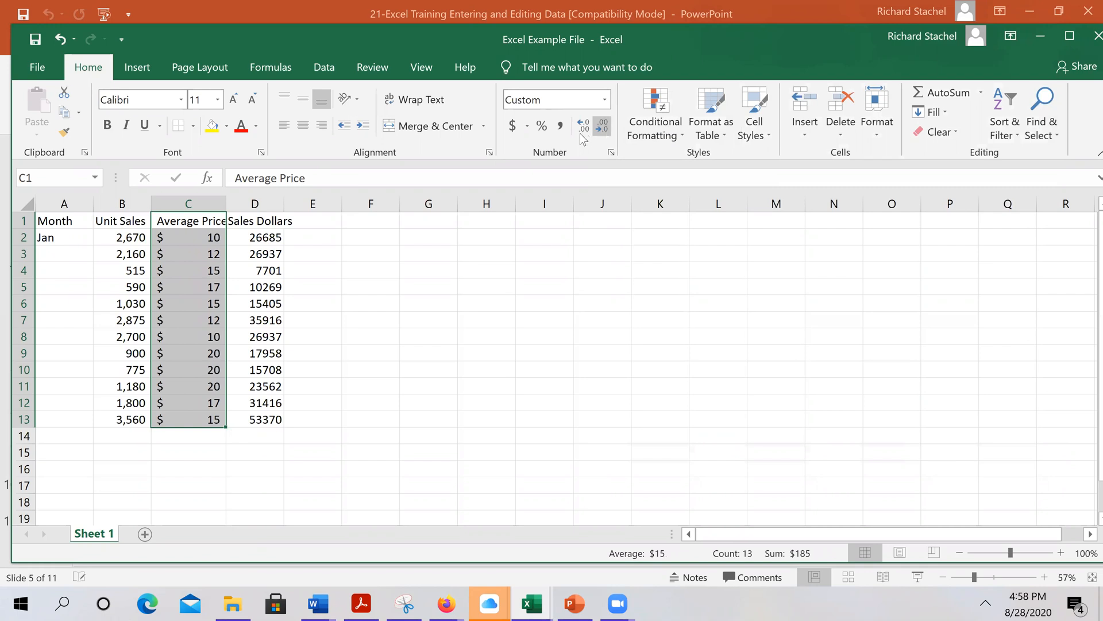
pyautogui.click(580, 133)
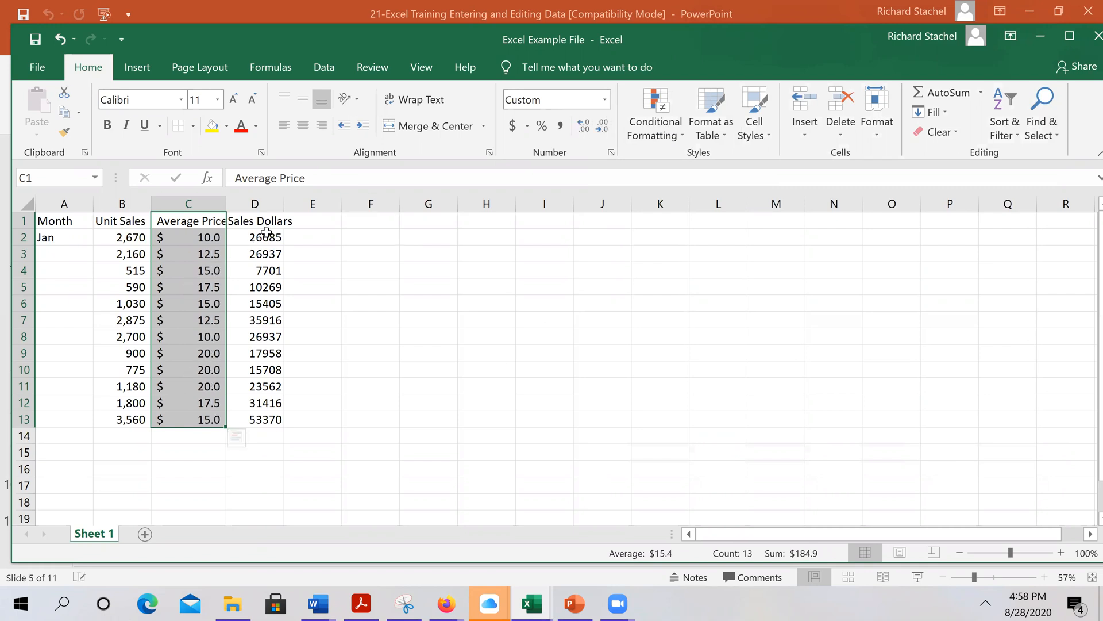
pyautogui.moveTo(267, 231); pyautogui.dragTo(285, 420)
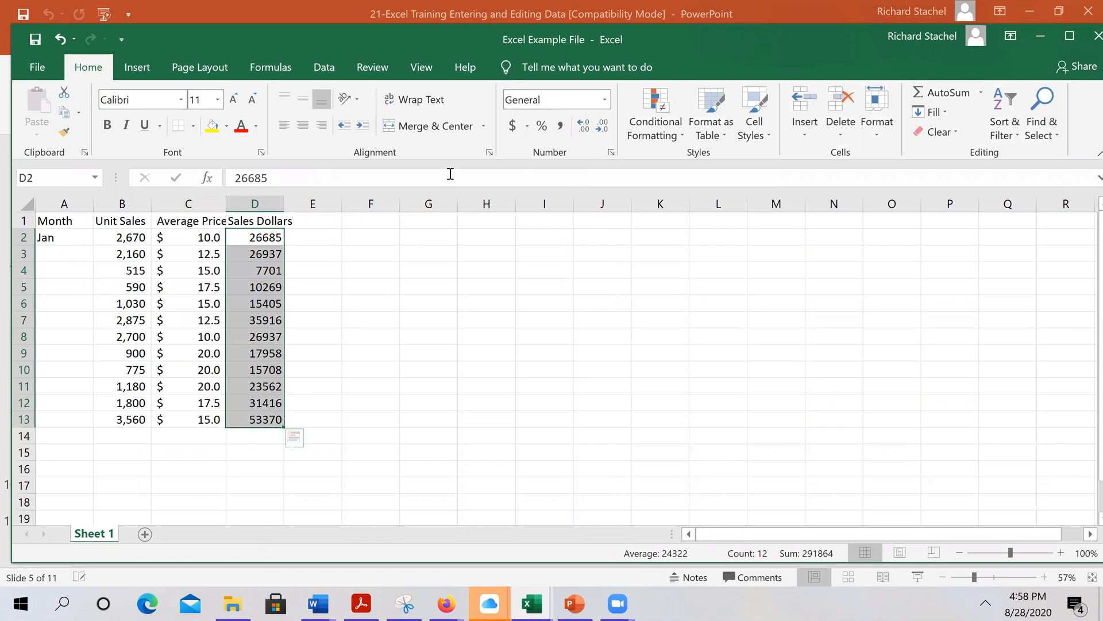
pyautogui.click(611, 154)
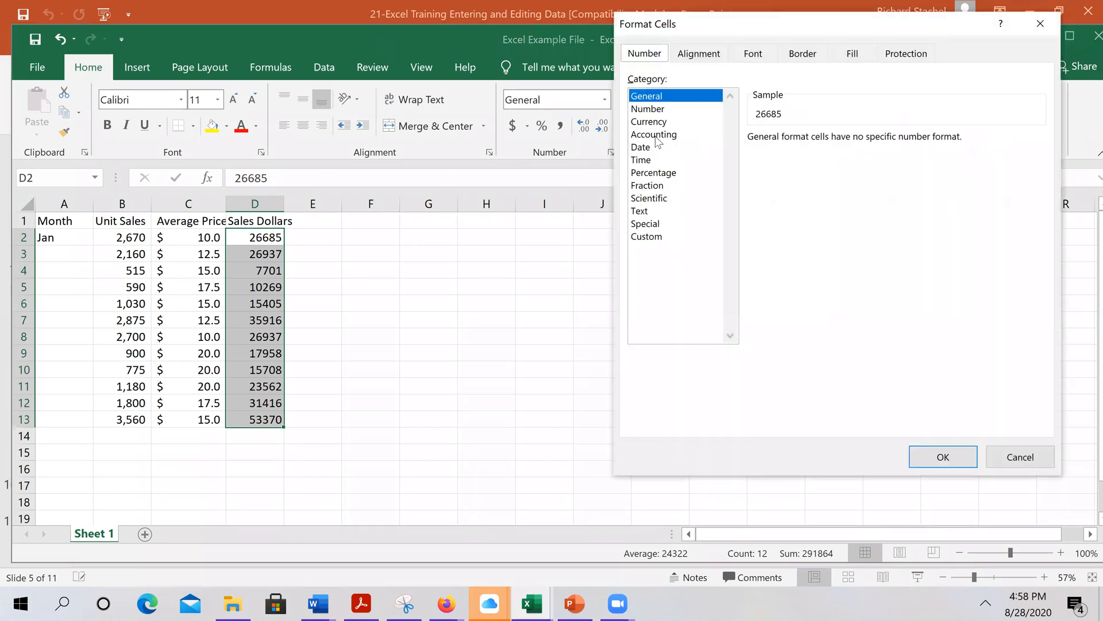
pyautogui.click(666, 136)
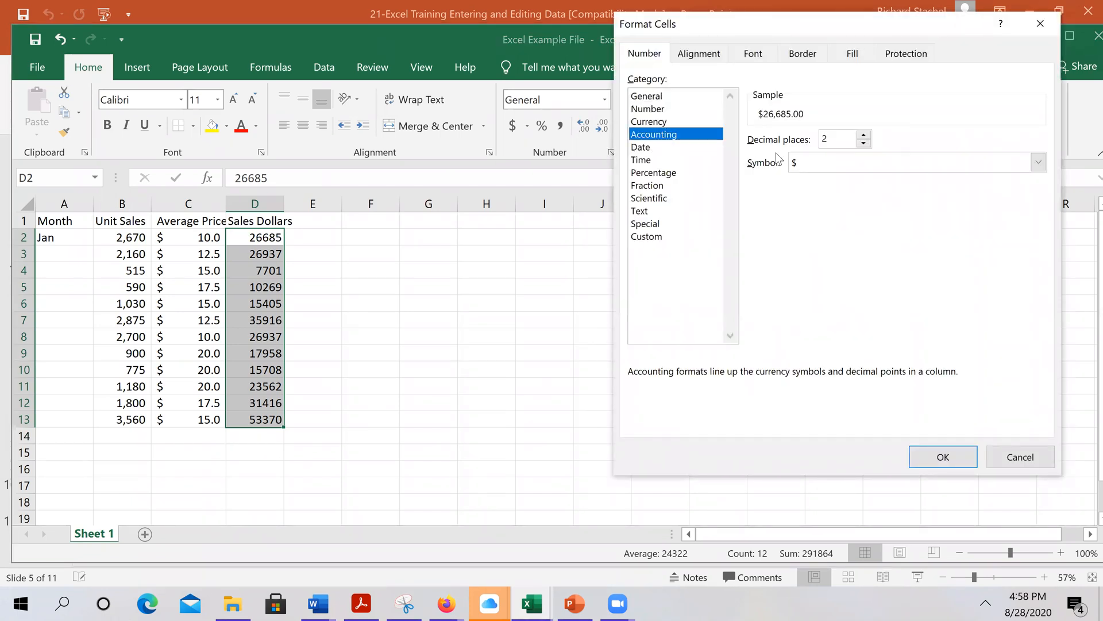
pyautogui.click(1044, 163)
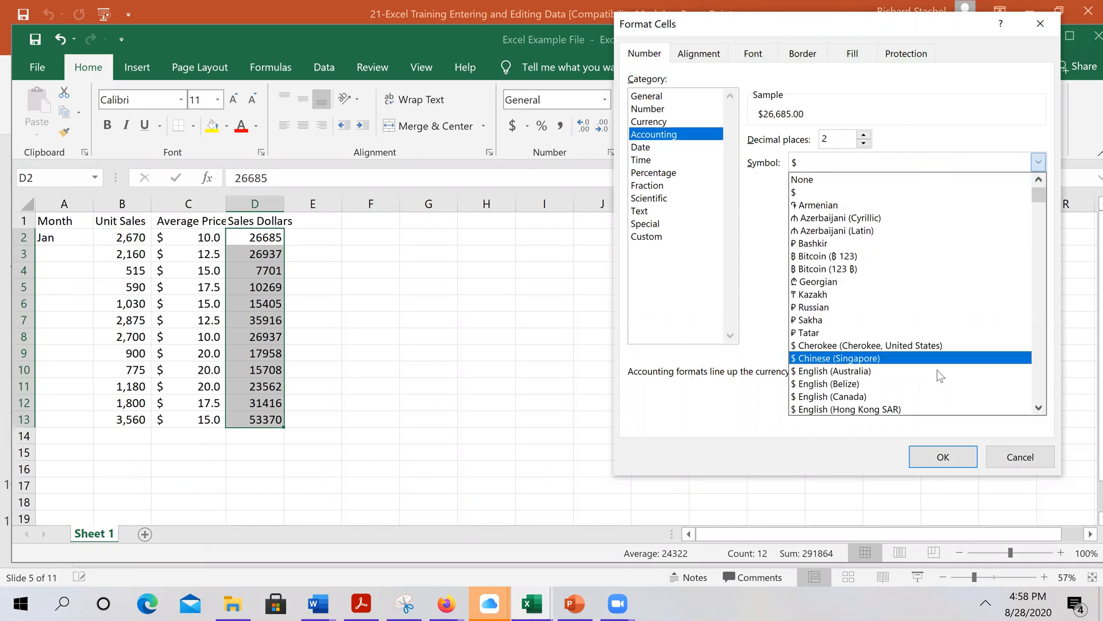
pyautogui.click(918, 309)
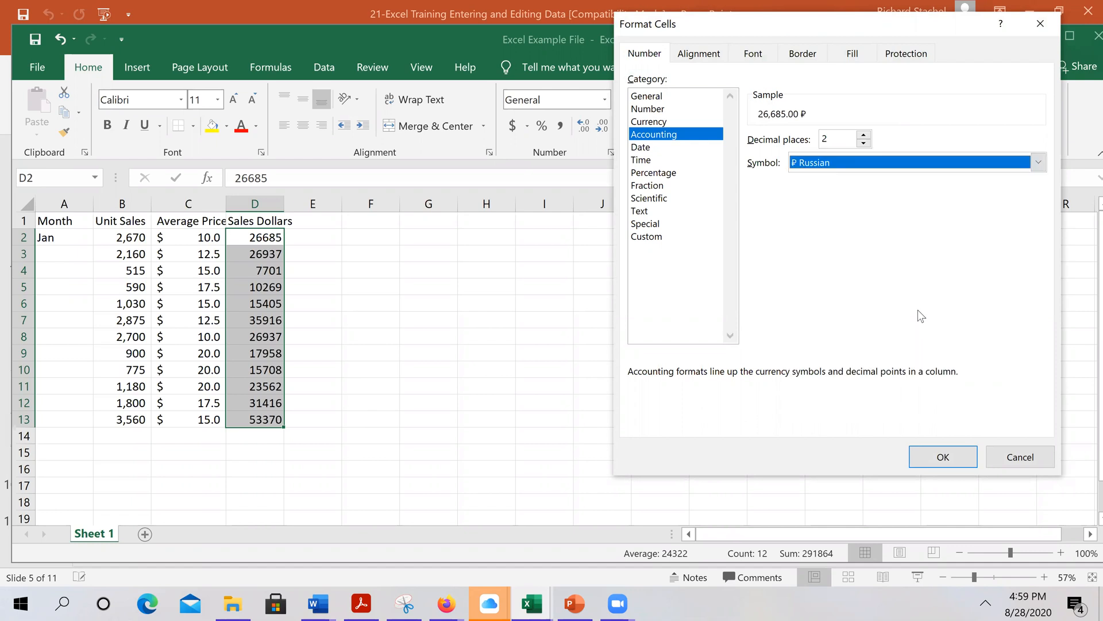
pyautogui.click(943, 460)
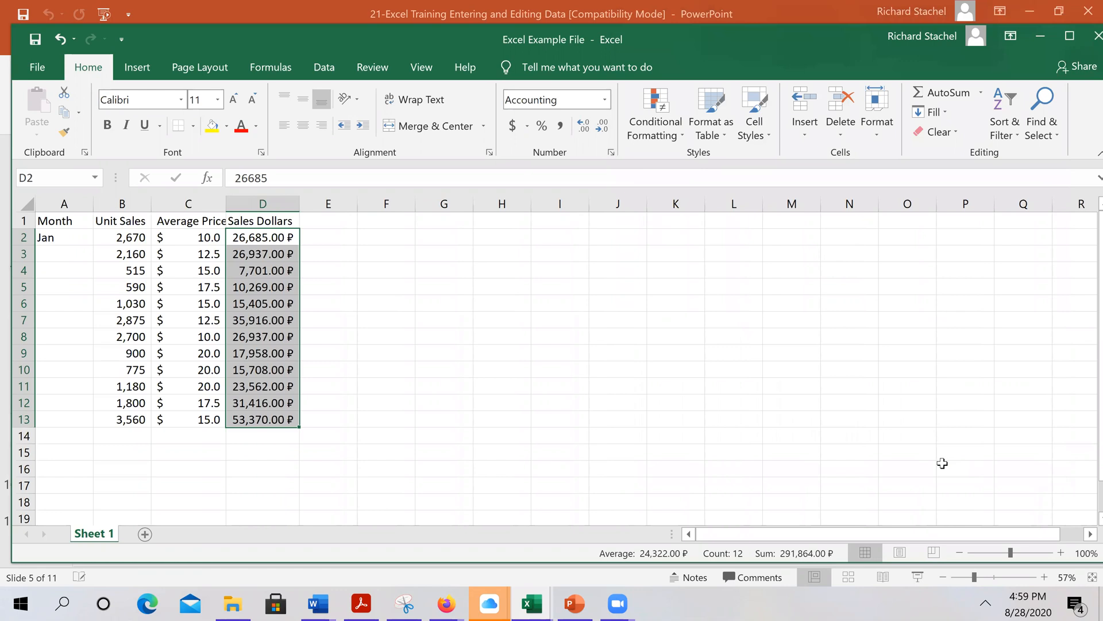
pyautogui.click(60, 39)
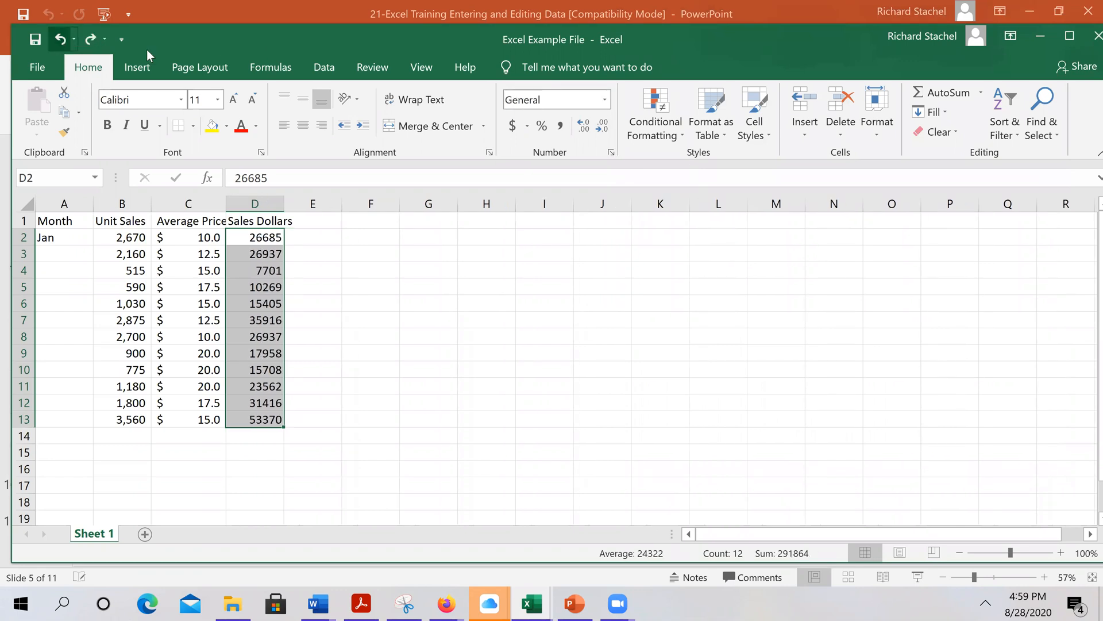
# Apply dollar Accounting format to Sales Dollars and show Average Price with two decimals
pyautogui.click(614, 151)
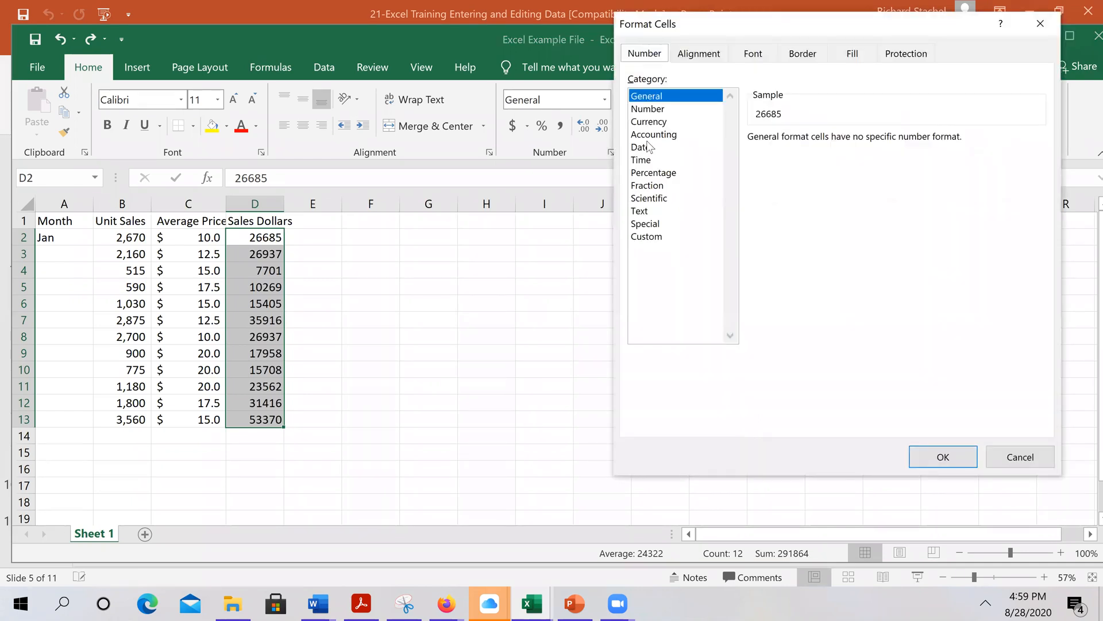
pyautogui.click(661, 136)
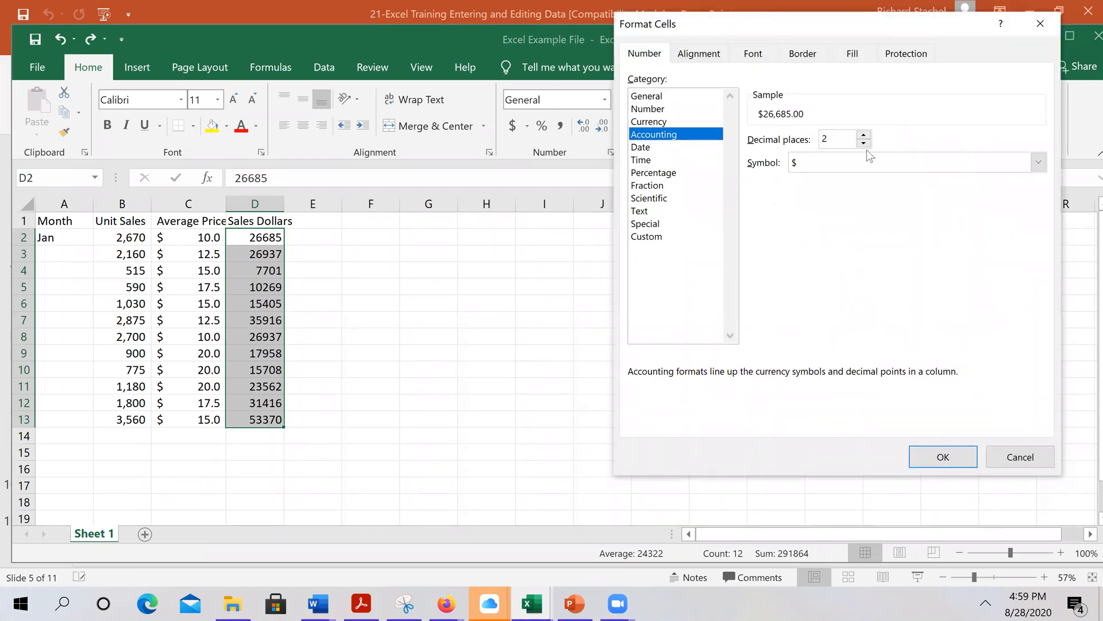
pyautogui.click(919, 457)
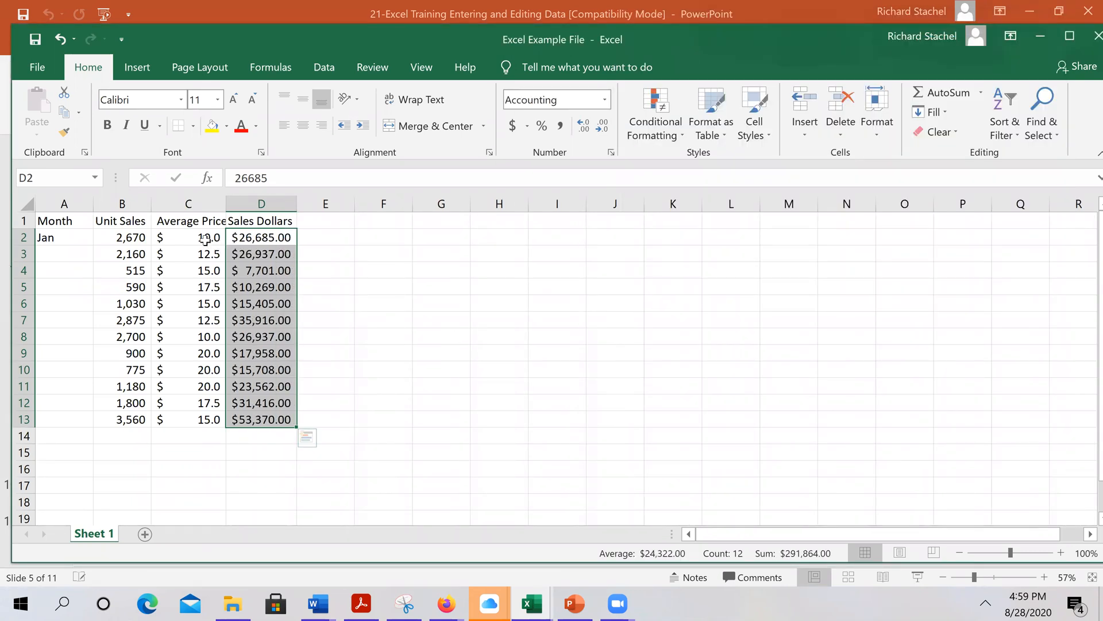
pyautogui.moveTo(205, 238); pyautogui.dragTo(207, 414)
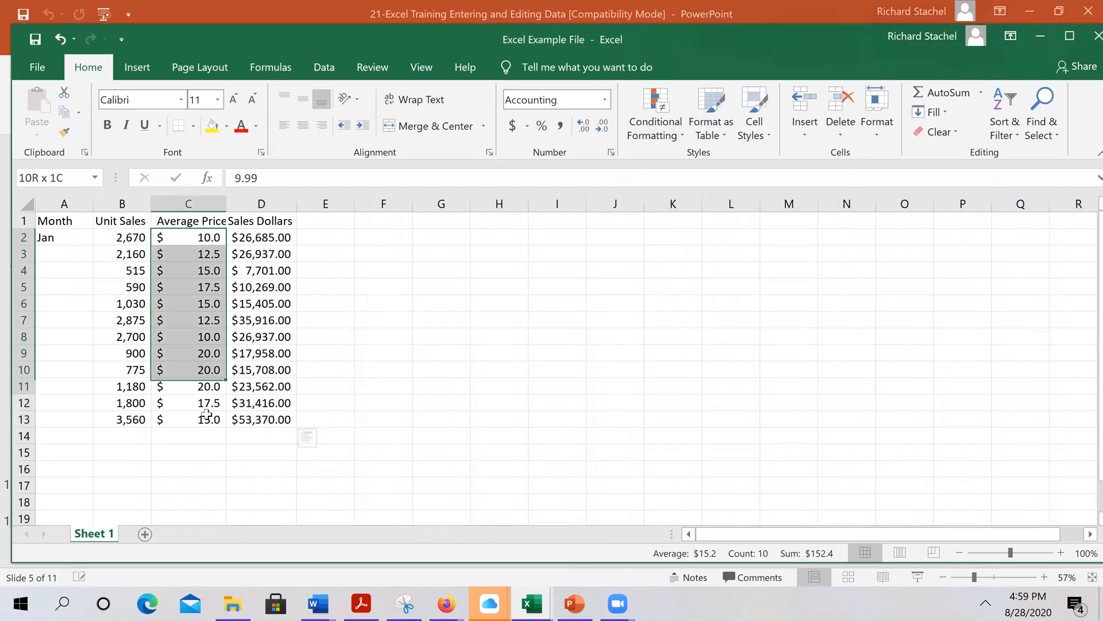
pyautogui.click(584, 126)
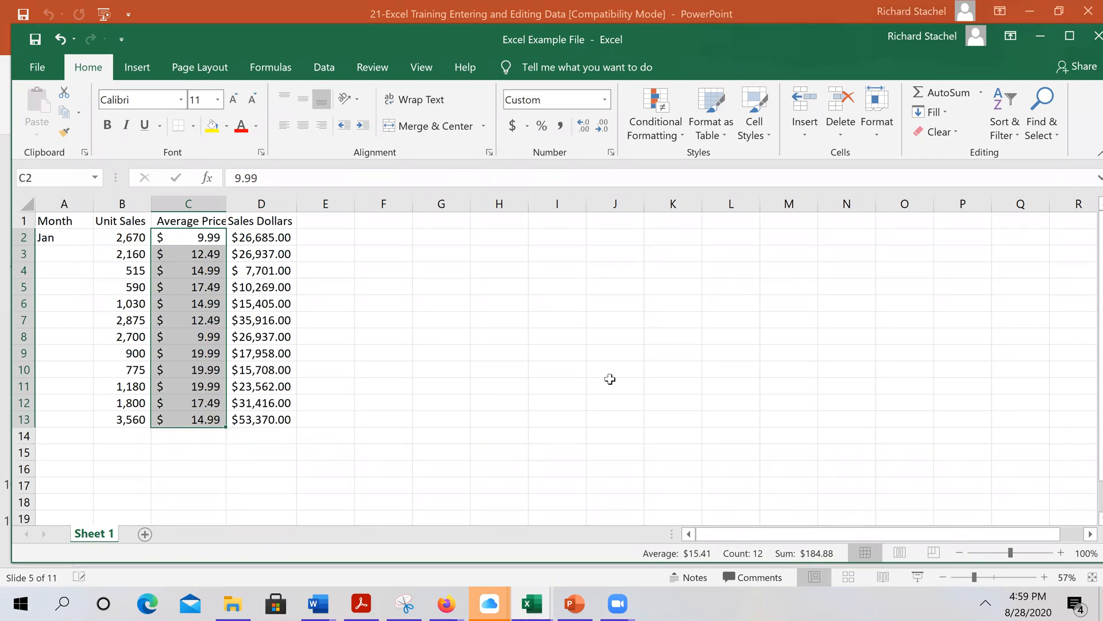
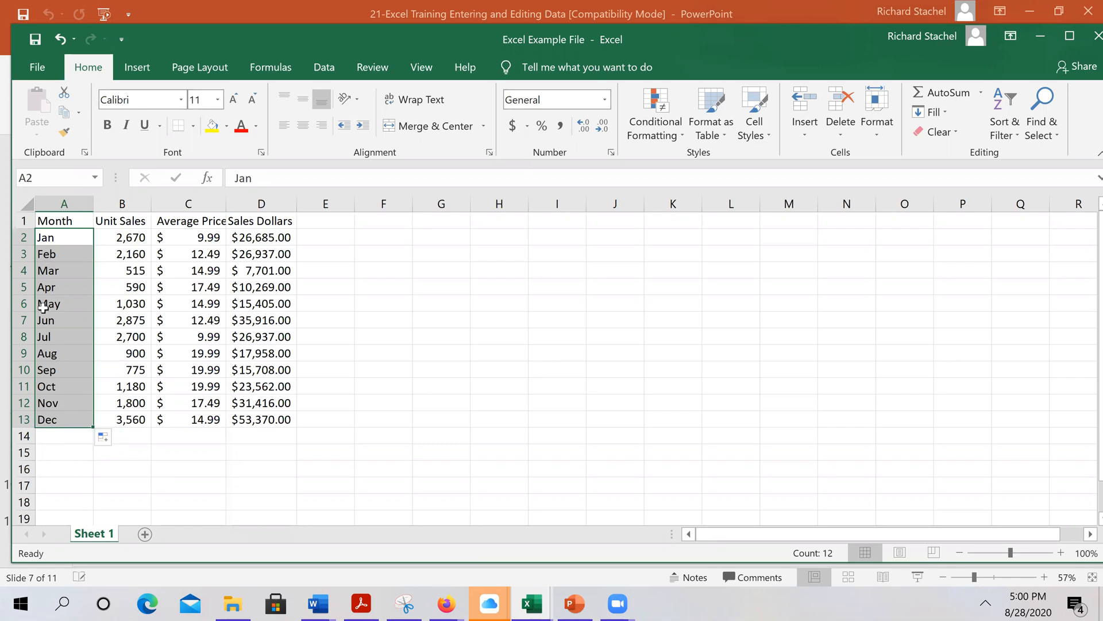
# Undo the month autofill, refill Jan–Dec down to row 13, then undo it again
pyautogui.click(60, 39)
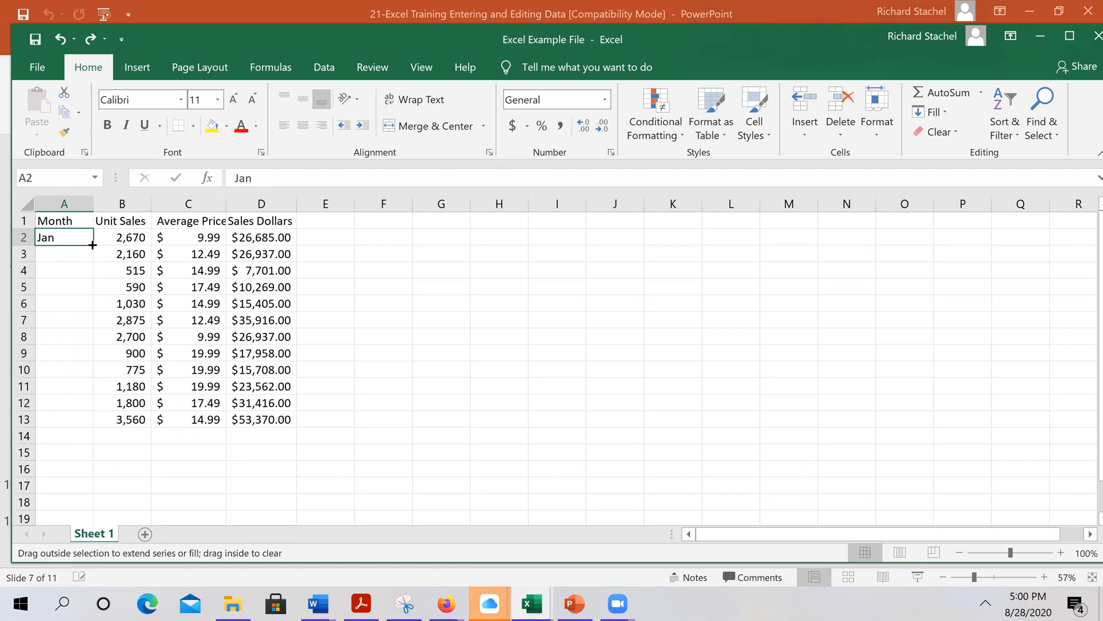
pyautogui.moveTo(93, 245); pyautogui.dragTo(295, 446)
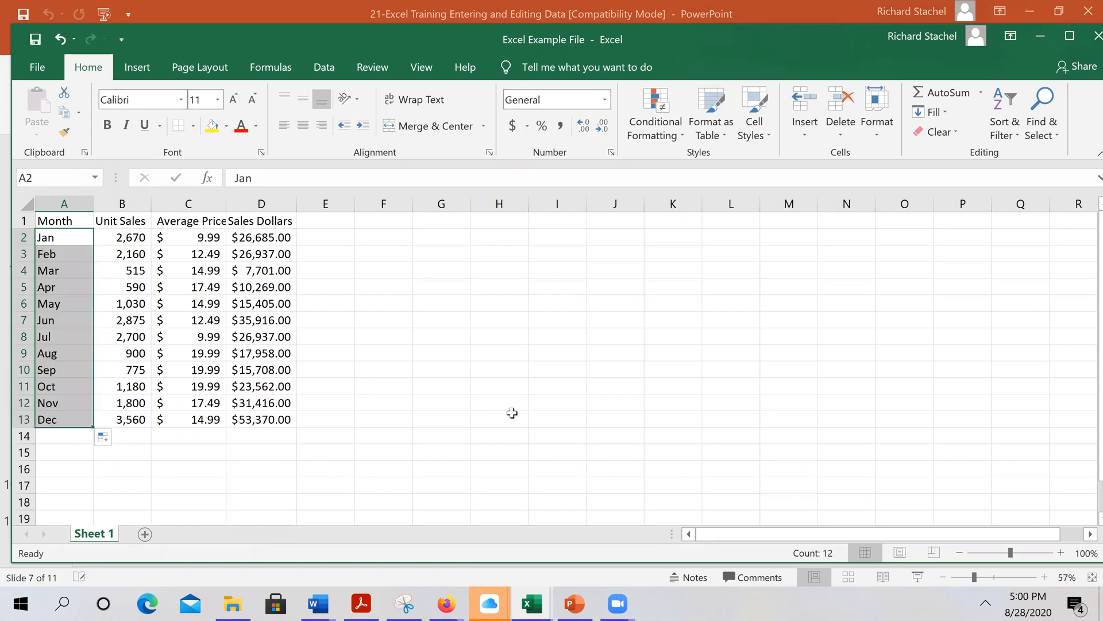
pyautogui.click(58, 38)
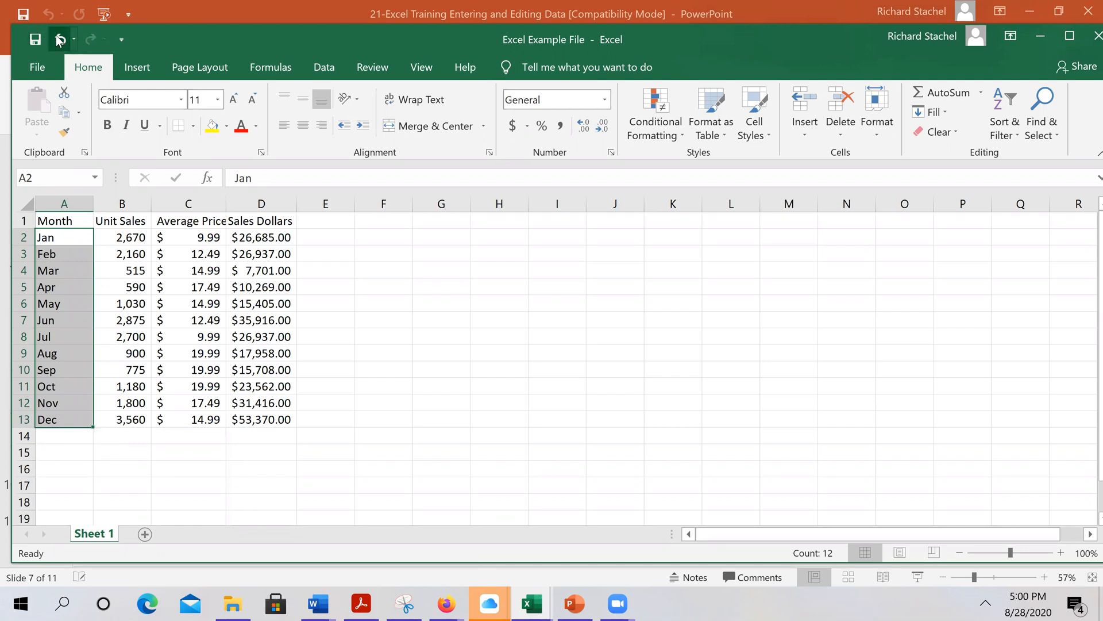
# Insert a blank column B between Month and Unit Sales
pyautogui.rightClick(131, 208)
pyautogui.click(171, 323)
pyautogui.click(497, 386)
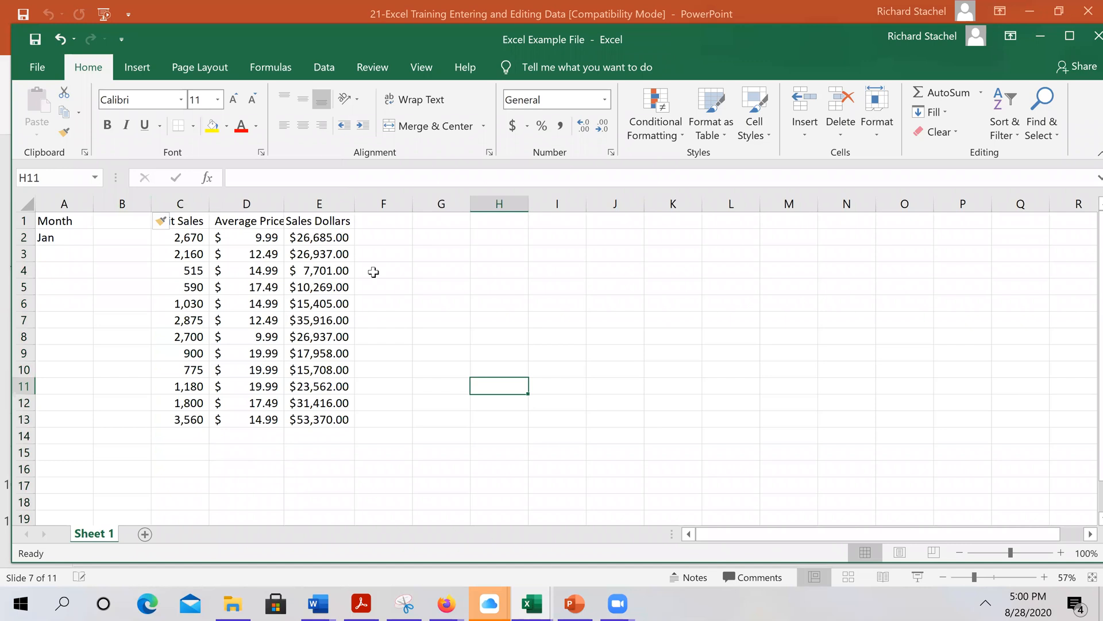
pyautogui.click(126, 225)
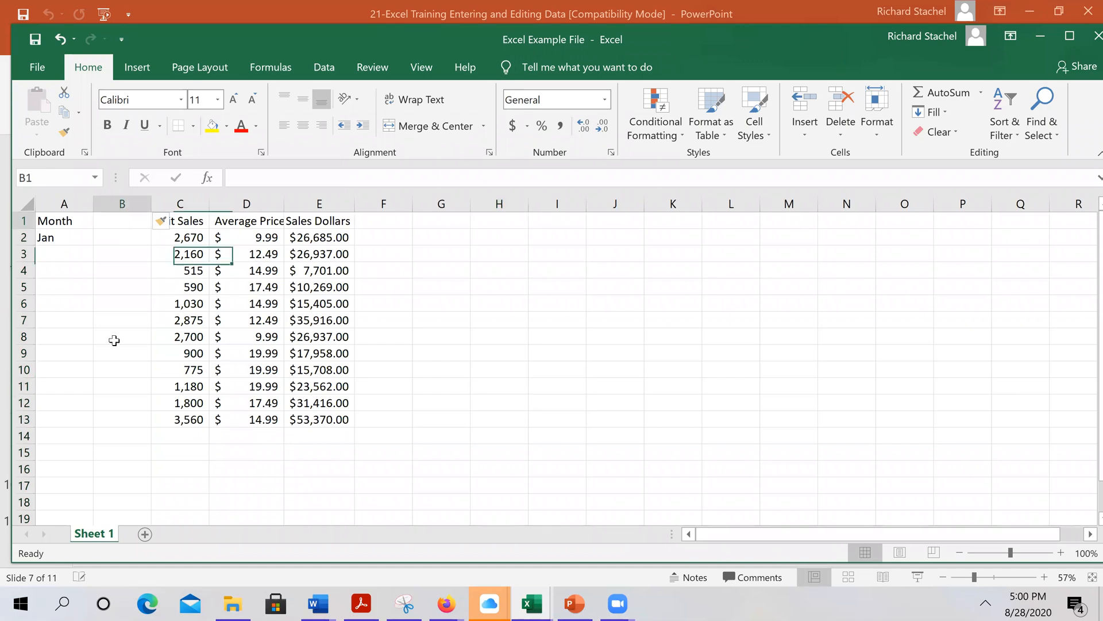
# Autofill Jan through Dec from A2 down to row 13, then undo the fill
pyautogui.click(70, 245)
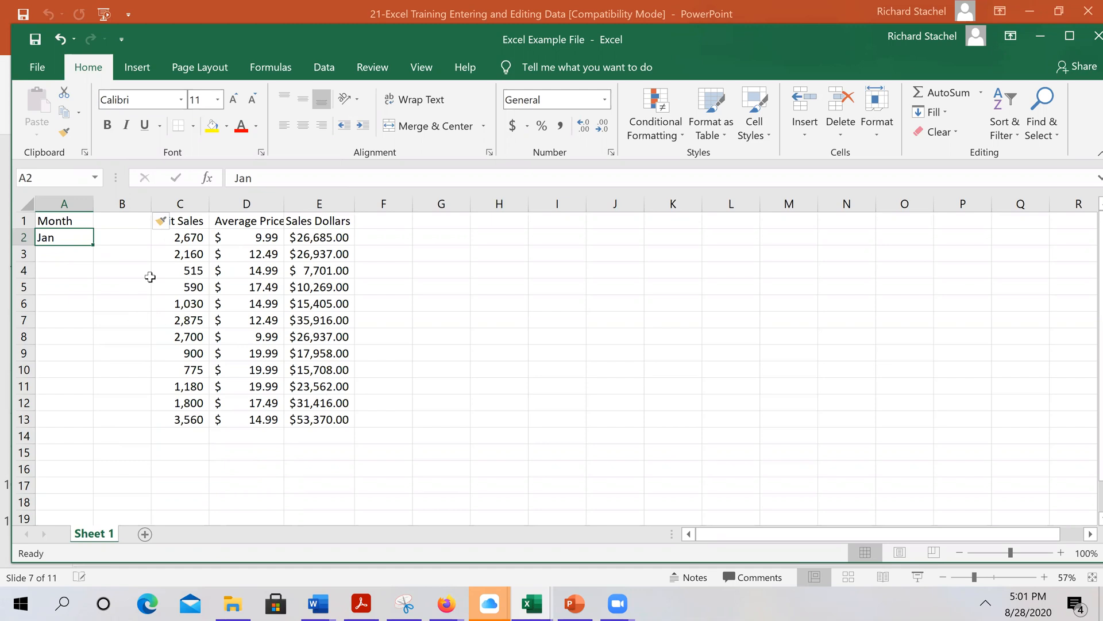
pyautogui.moveTo(93, 243); pyautogui.dragTo(109, 422)
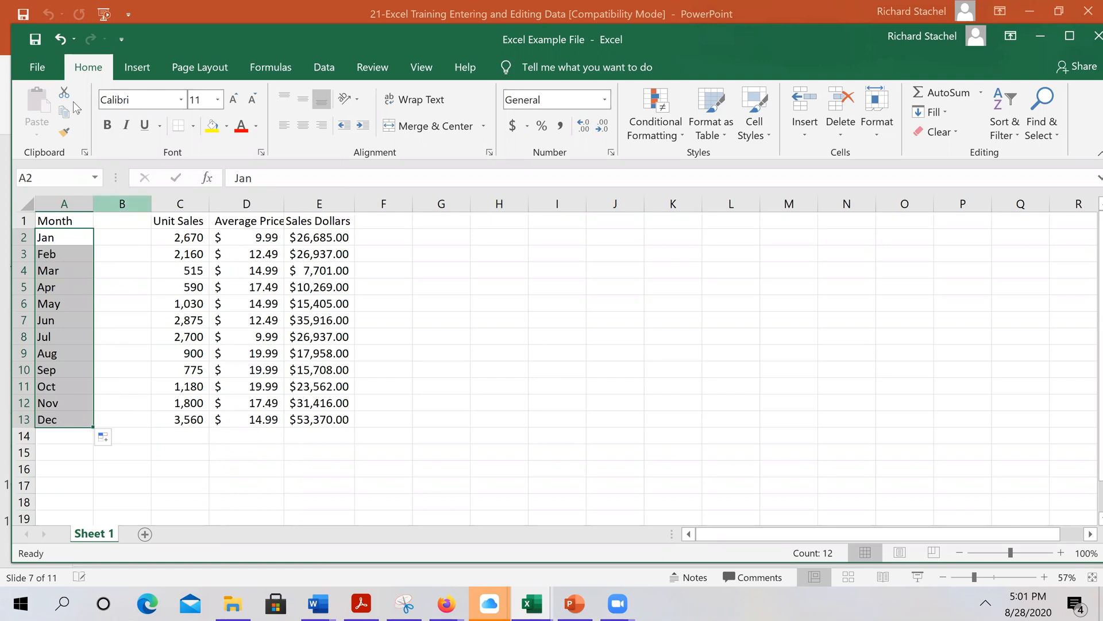
pyautogui.click(61, 39)
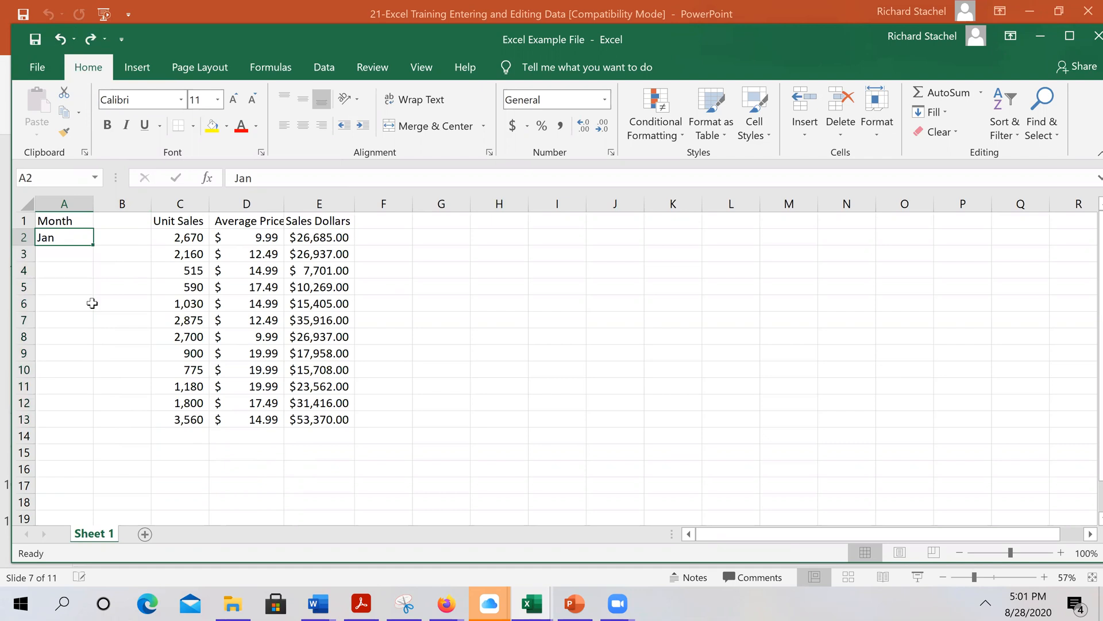
pyautogui.click(104, 237)
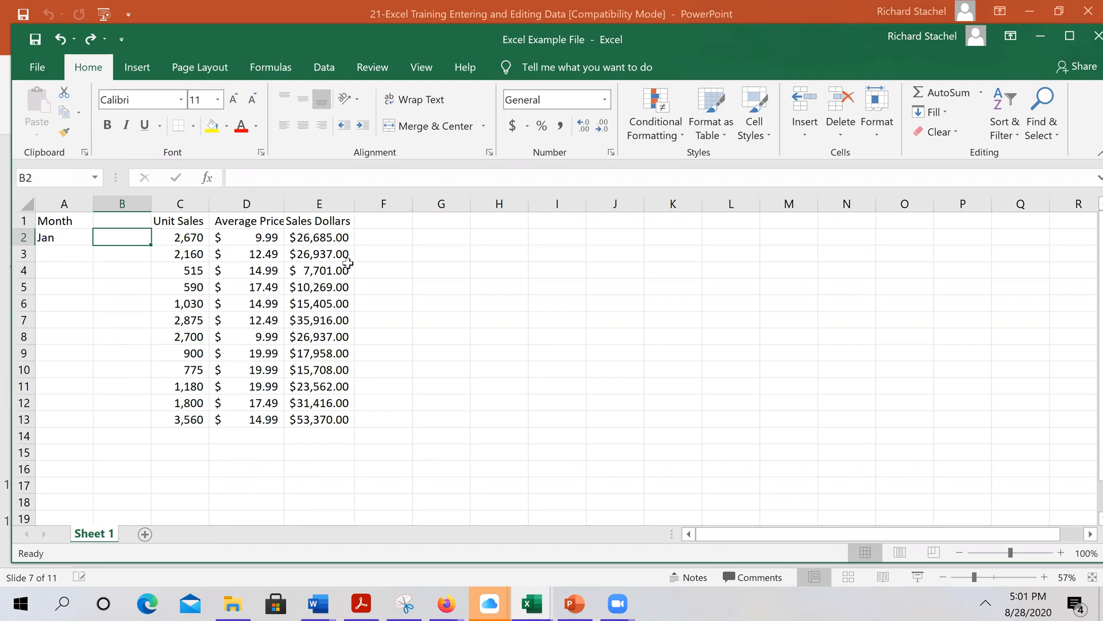
pyautogui.click(65, 233)
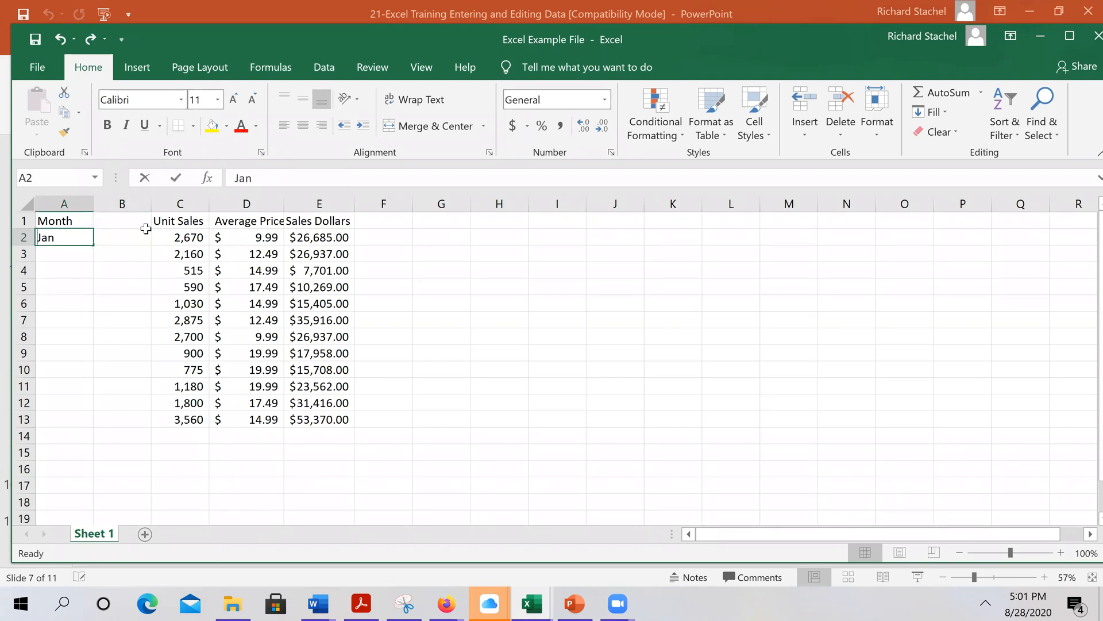
pyautogui.write('2')
pyautogui.press('BackSpace')
pyautogui.write('1')
pyautogui.press('Return')
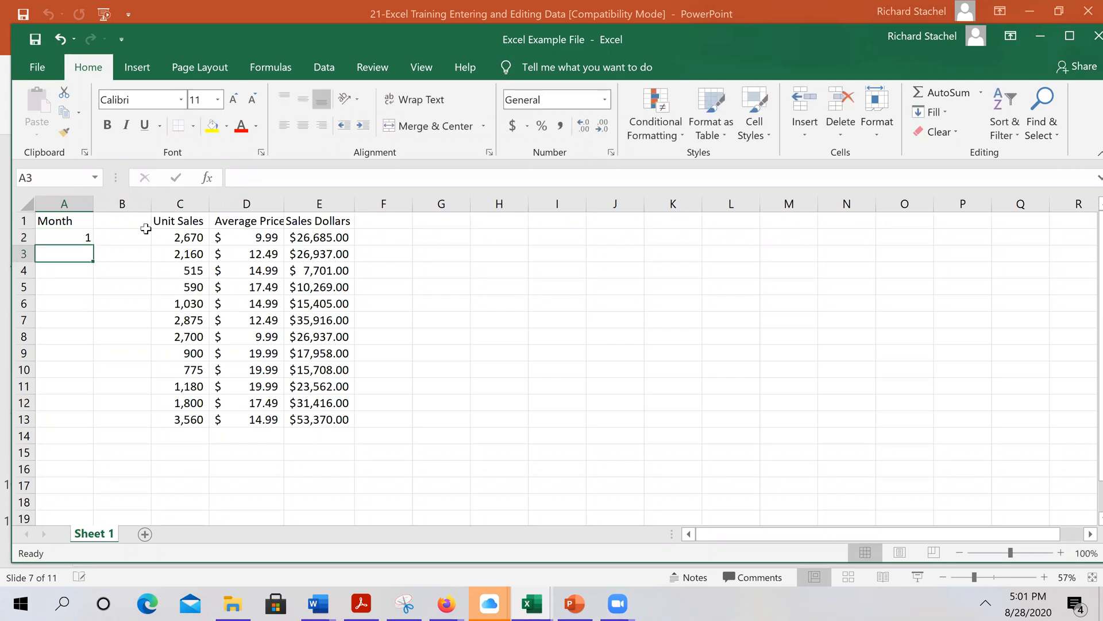
pyautogui.write('2')
pyautogui.click(104, 271)
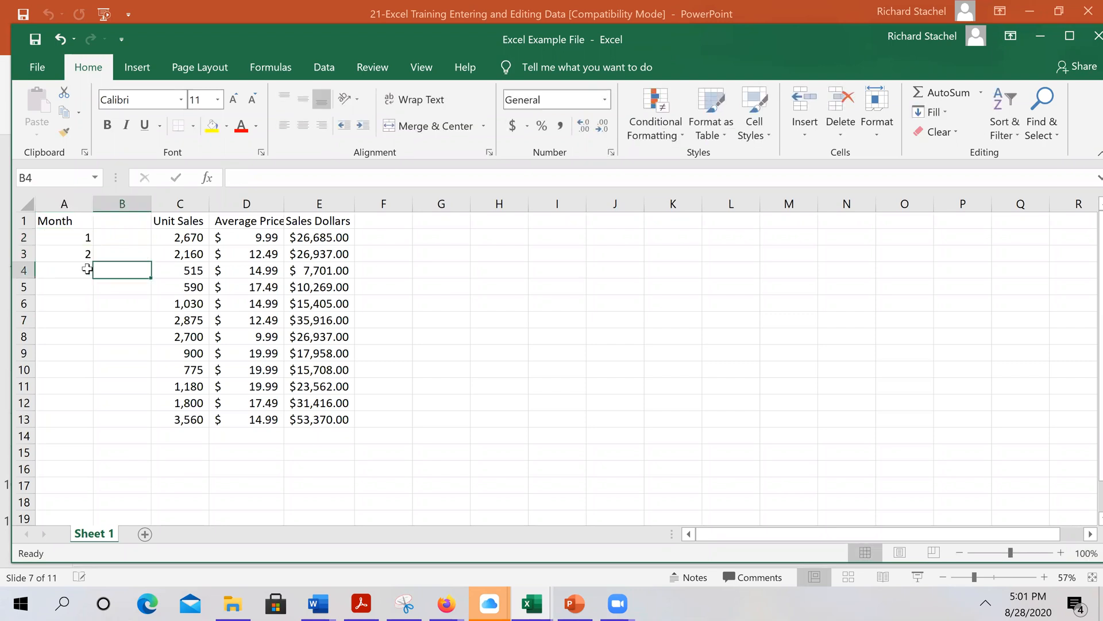
pyautogui.click(79, 258)
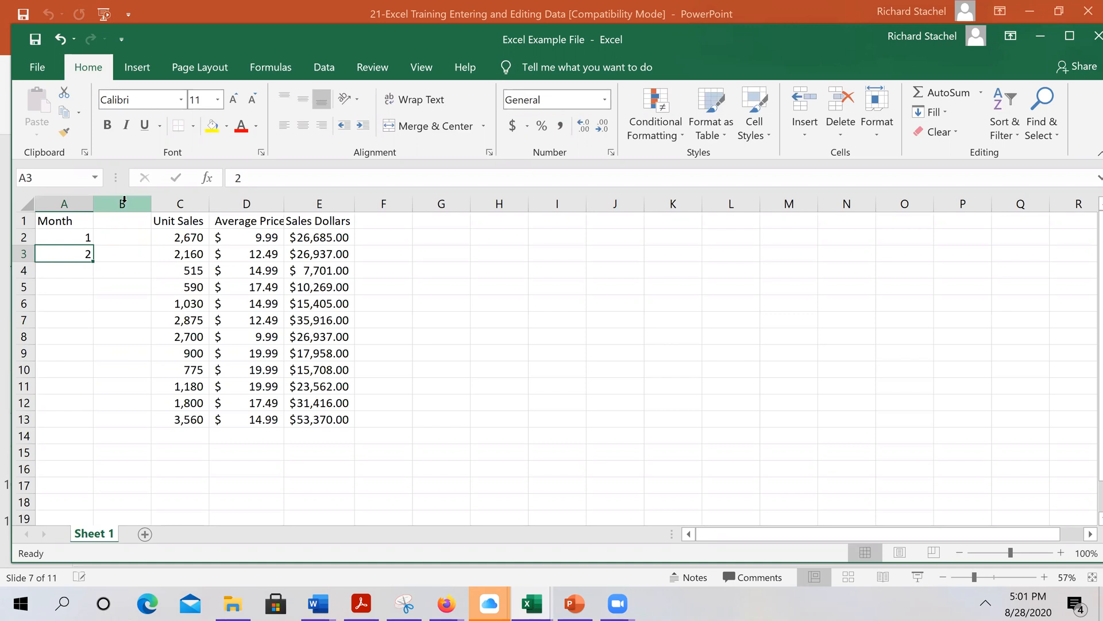
pyautogui.moveTo(92, 262); pyautogui.dragTo(72, 426)
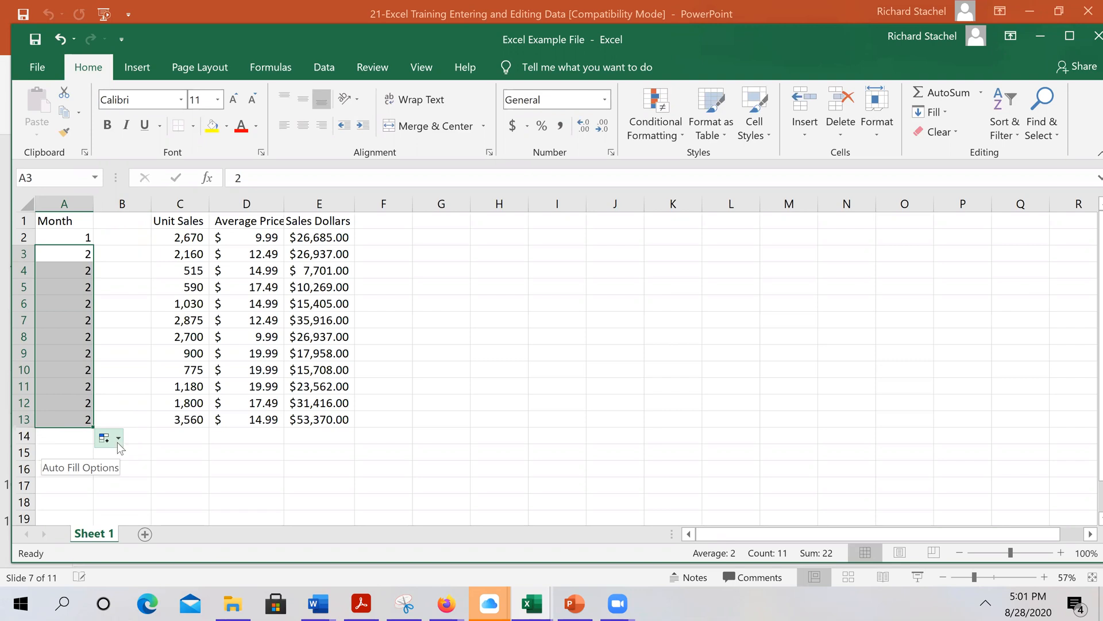
pyautogui.click(117, 439)
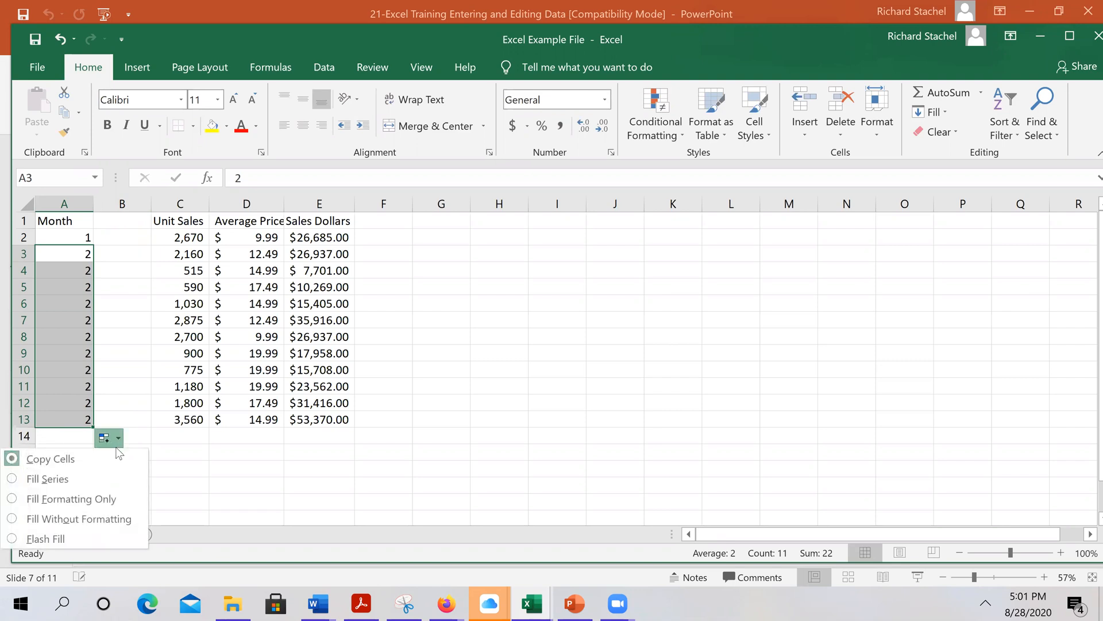
pyautogui.click(69, 481)
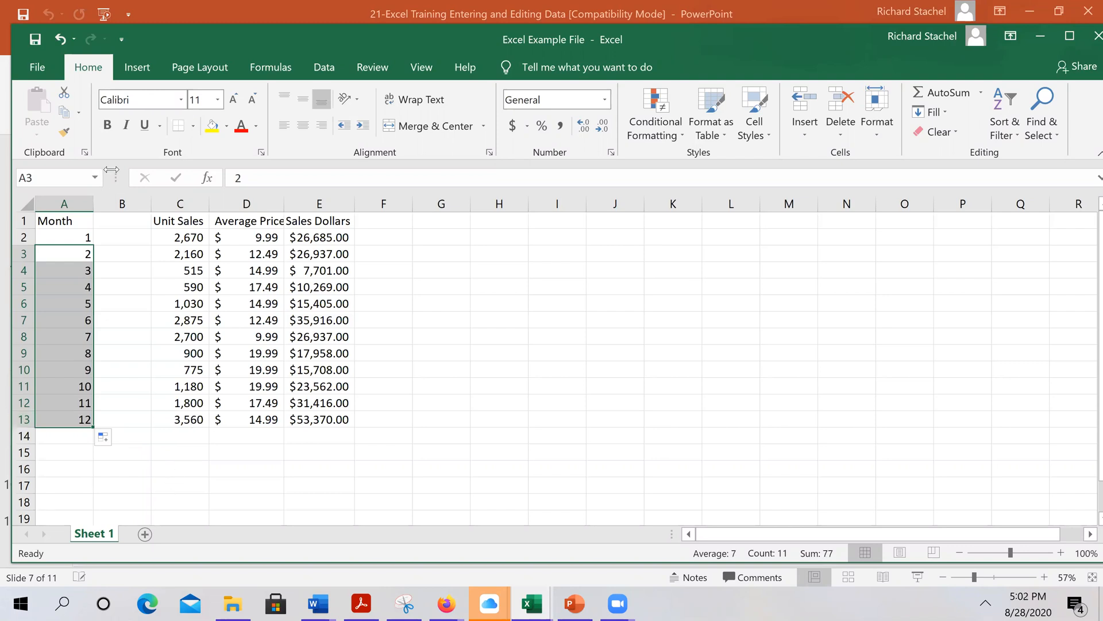
pyautogui.click(60, 39)
pyautogui.click(60, 39)
pyautogui.click(60, 39)
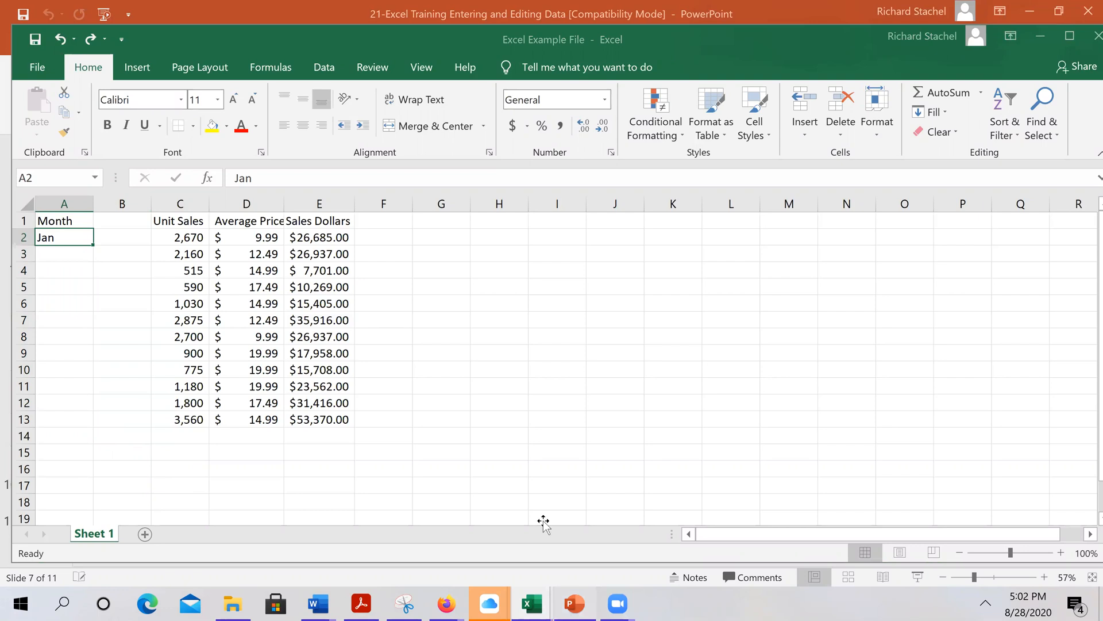
# Advance the slides to Deleting Data, then back in Excel delete Jan from A2
pyautogui.hotkey('alt', 'Tab')
pyautogui.scroll(-1, 534, 493)
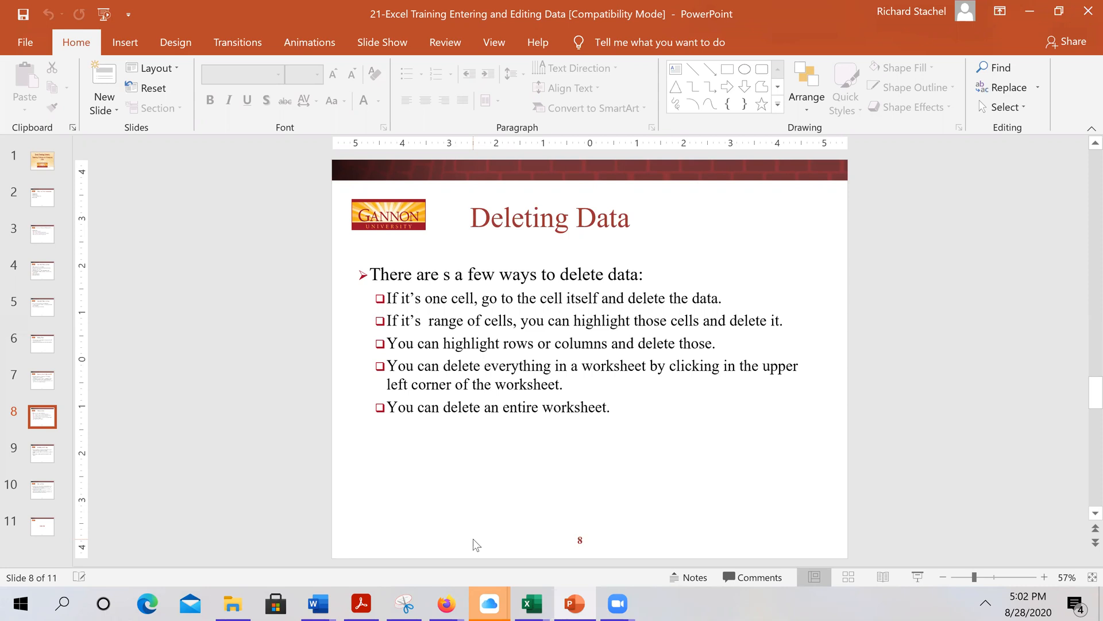
pyautogui.moveTo(532, 603)
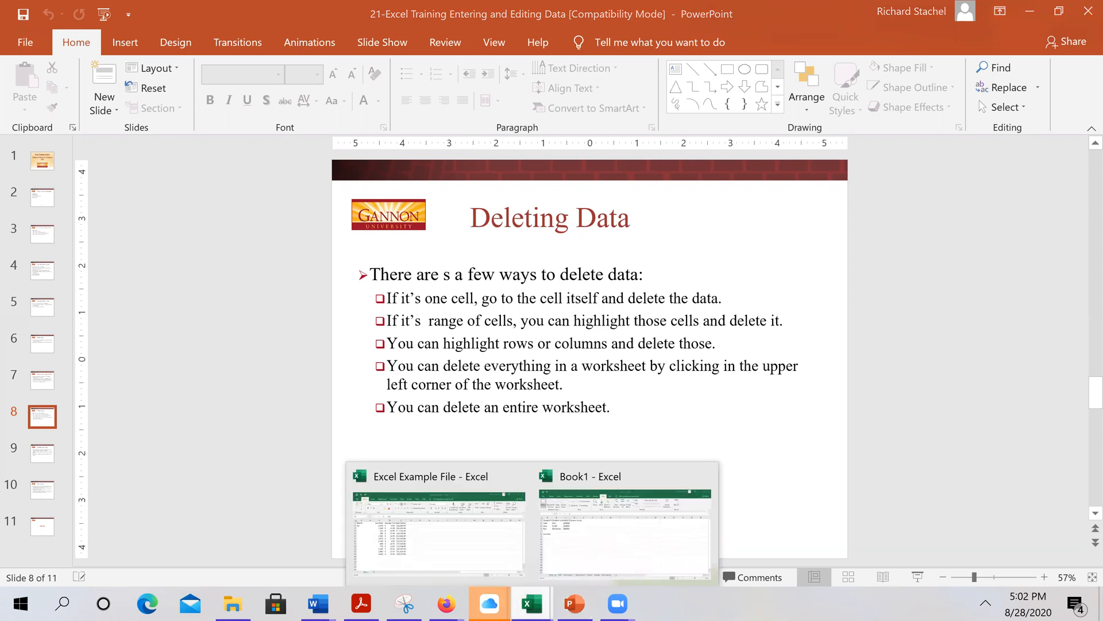
pyautogui.click(412, 528)
pyautogui.press('Delete')
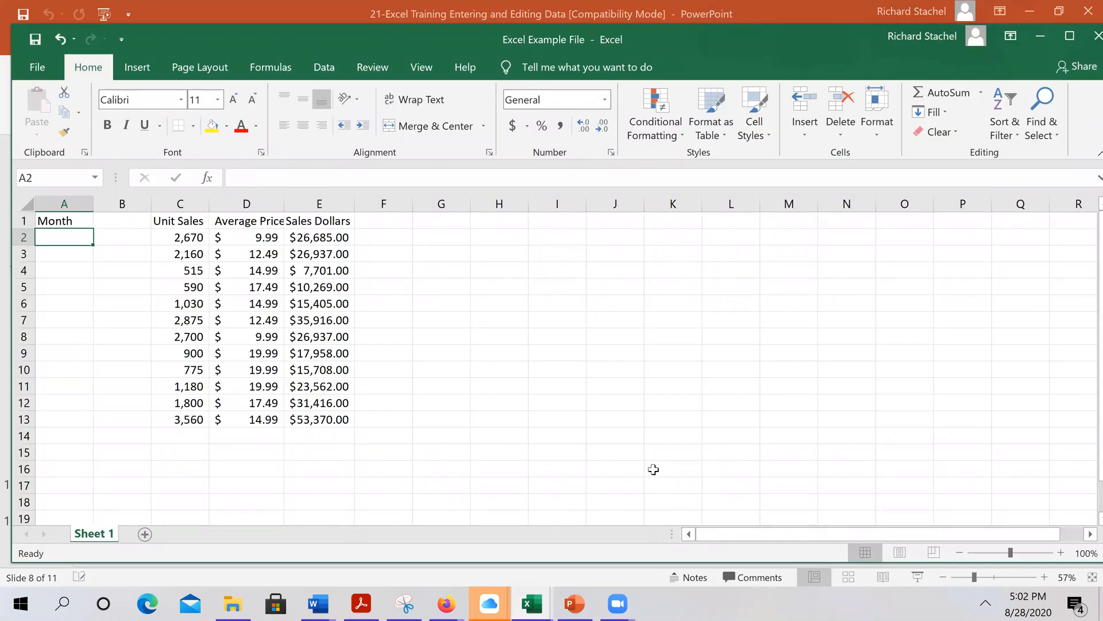
# Restore Jan in A2 with Undo, then delete the Average Price column
pyautogui.click(59, 39)
pyautogui.click(246, 203)
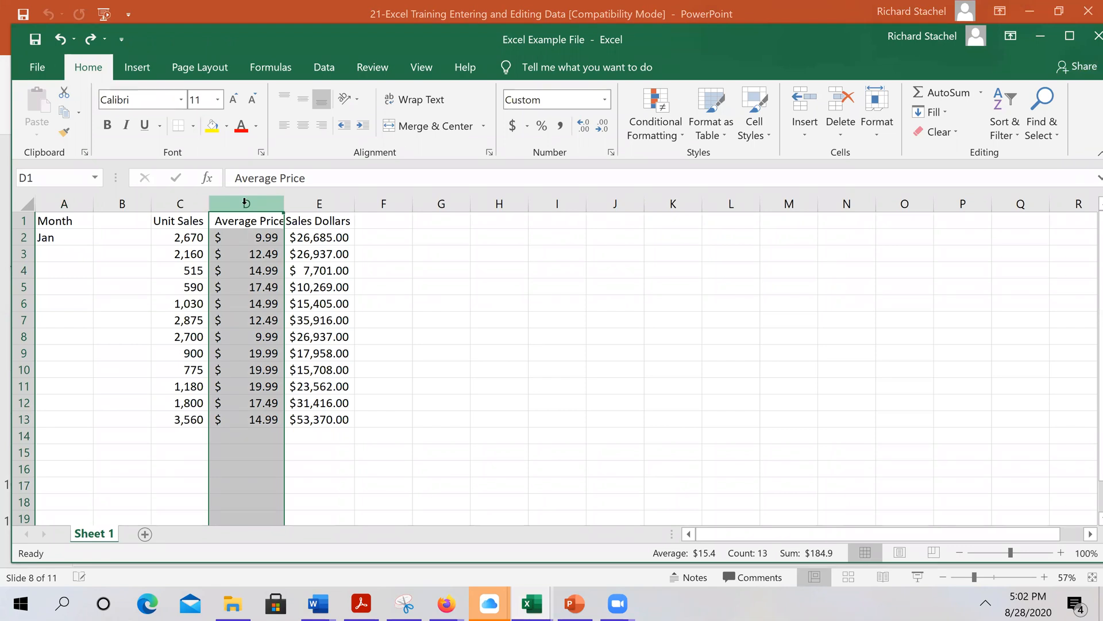
pyautogui.rightClick(246, 203)
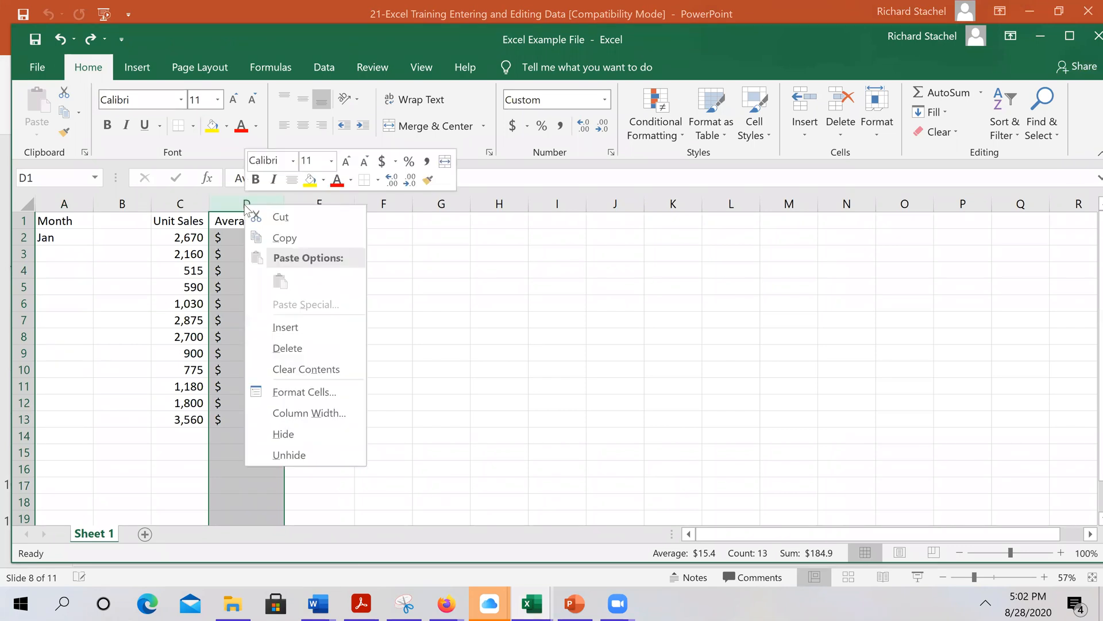
pyautogui.click(287, 352)
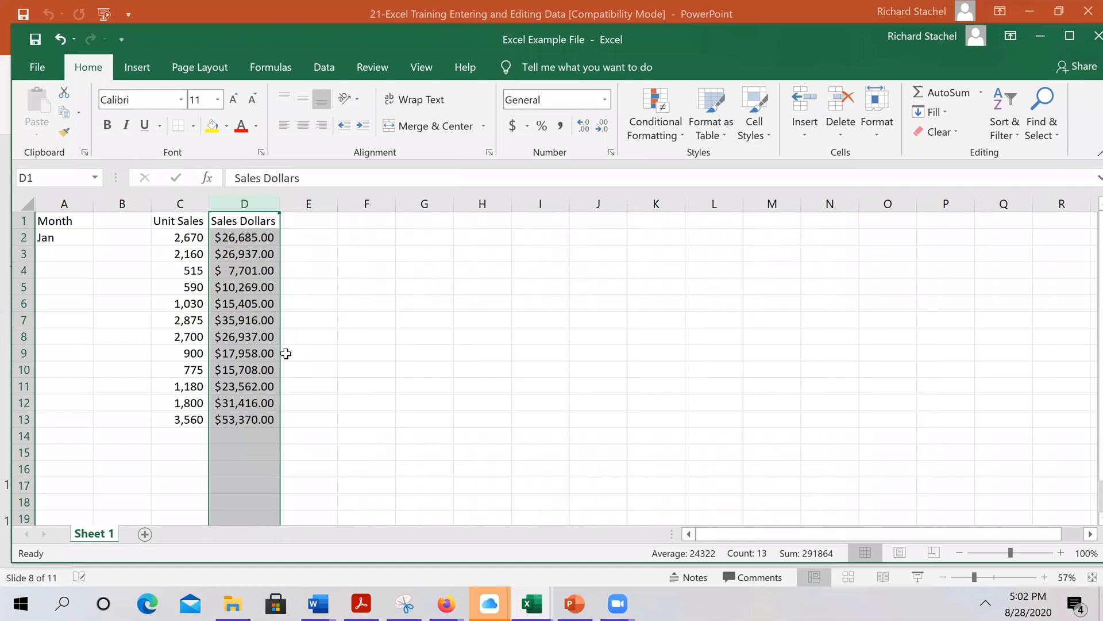
# Undo the Average Price column deletion and visit the File backstage before returning to the sheet
pyautogui.click(60, 39)
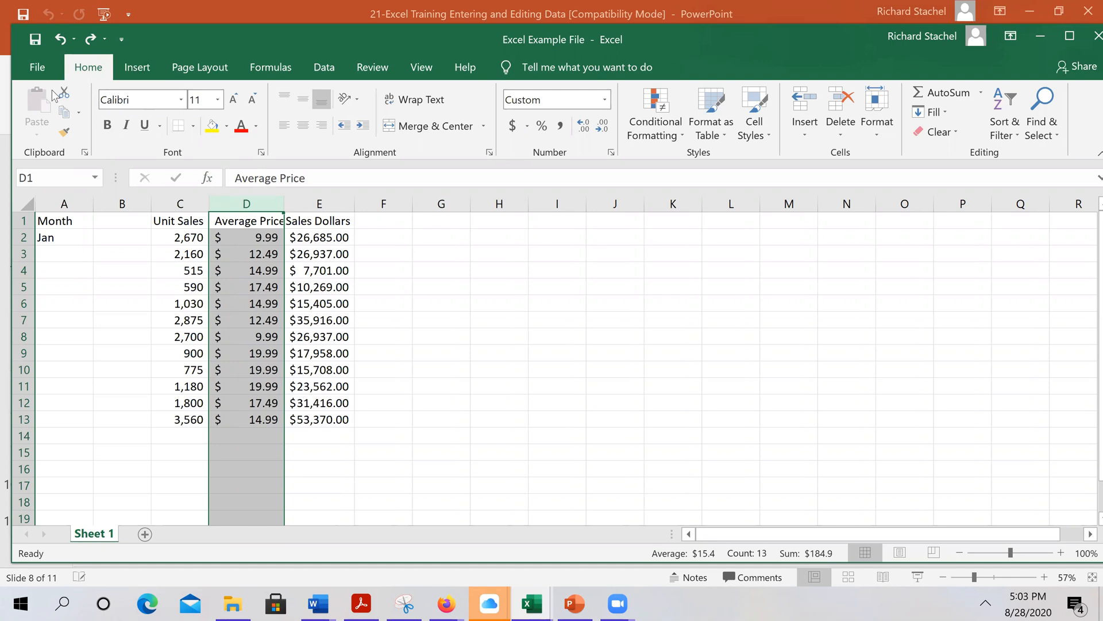
pyautogui.click(38, 69)
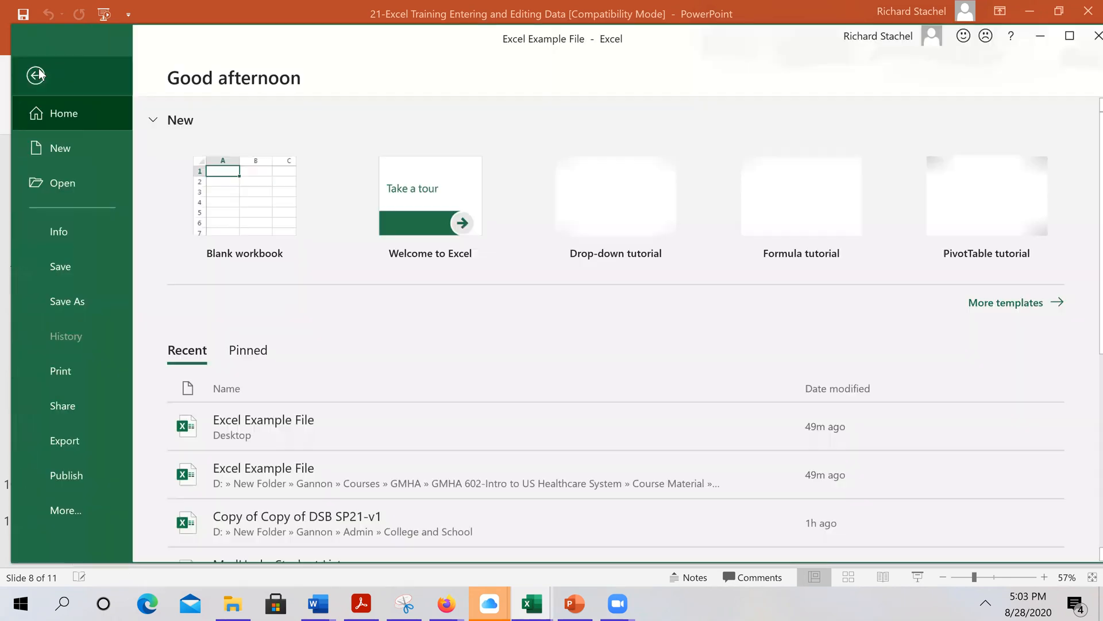
pyautogui.click(34, 74)
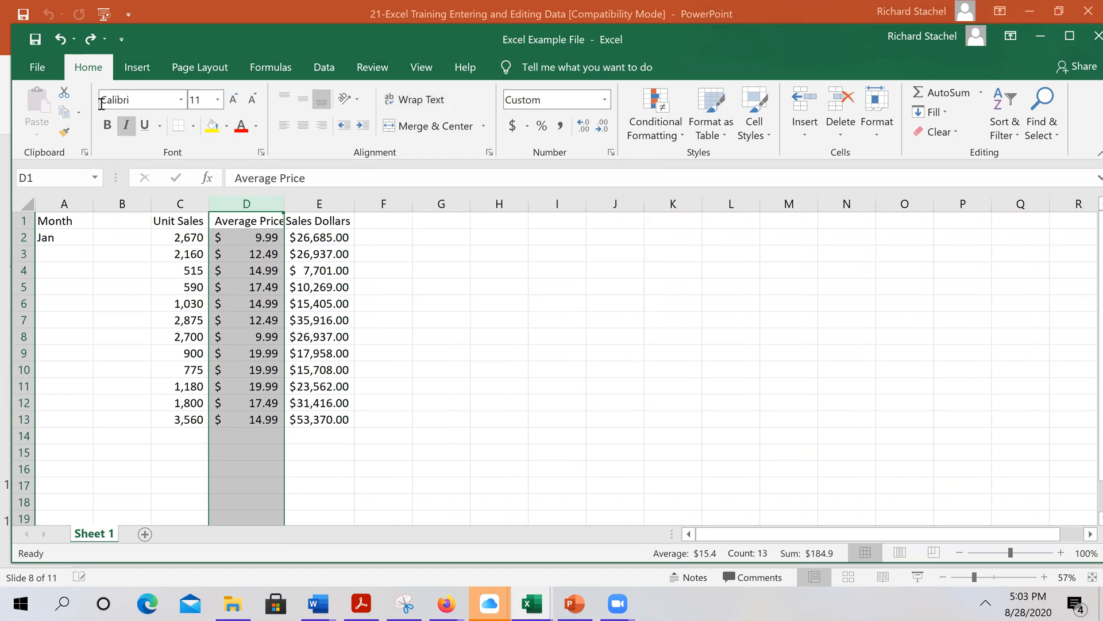
# Cut the Average Price column, then clear all items from the Clipboard pane
pyautogui.click(65, 93)
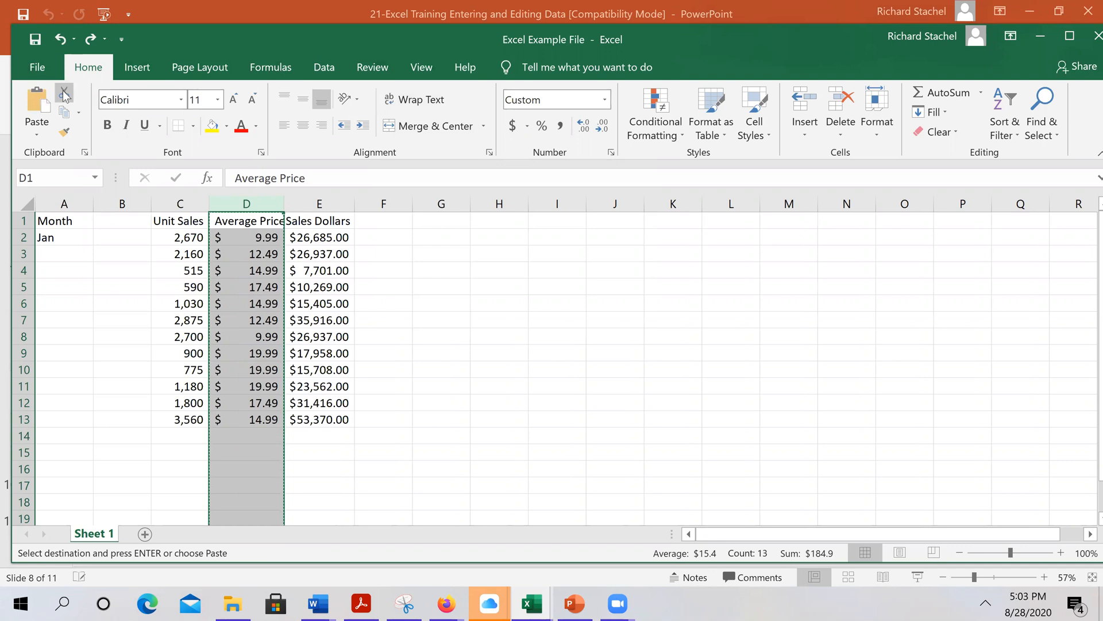
pyautogui.click(84, 152)
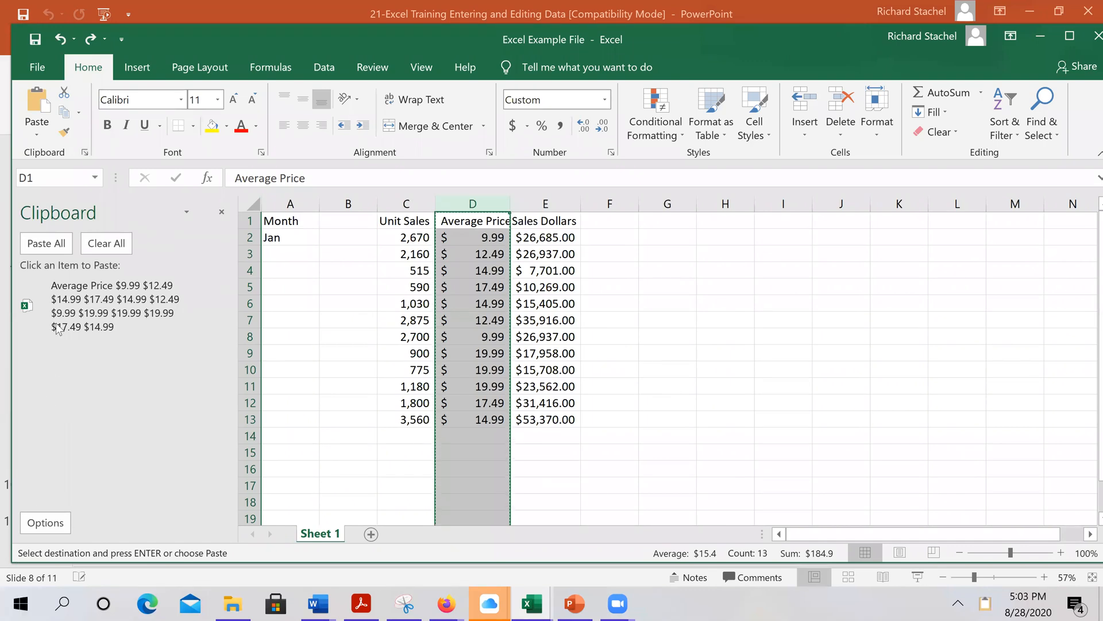
pyautogui.click(107, 244)
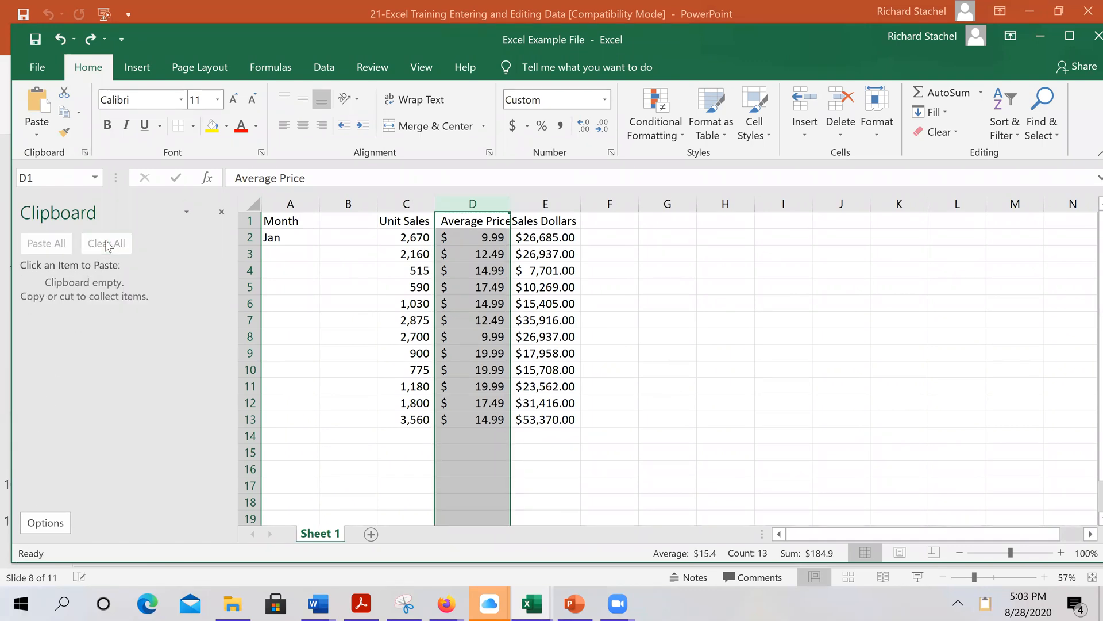
pyautogui.click(476, 467)
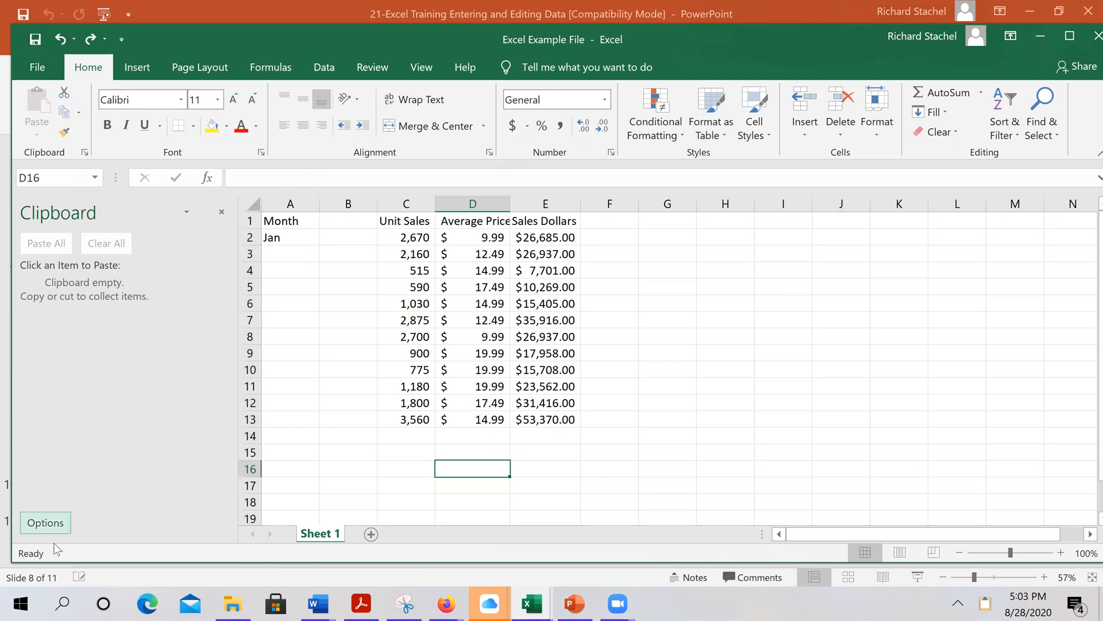
# Delete the Average Price column, undo it, and undo the blank column insertion
pyautogui.click(469, 204)
pyautogui.rightClick(470, 207)
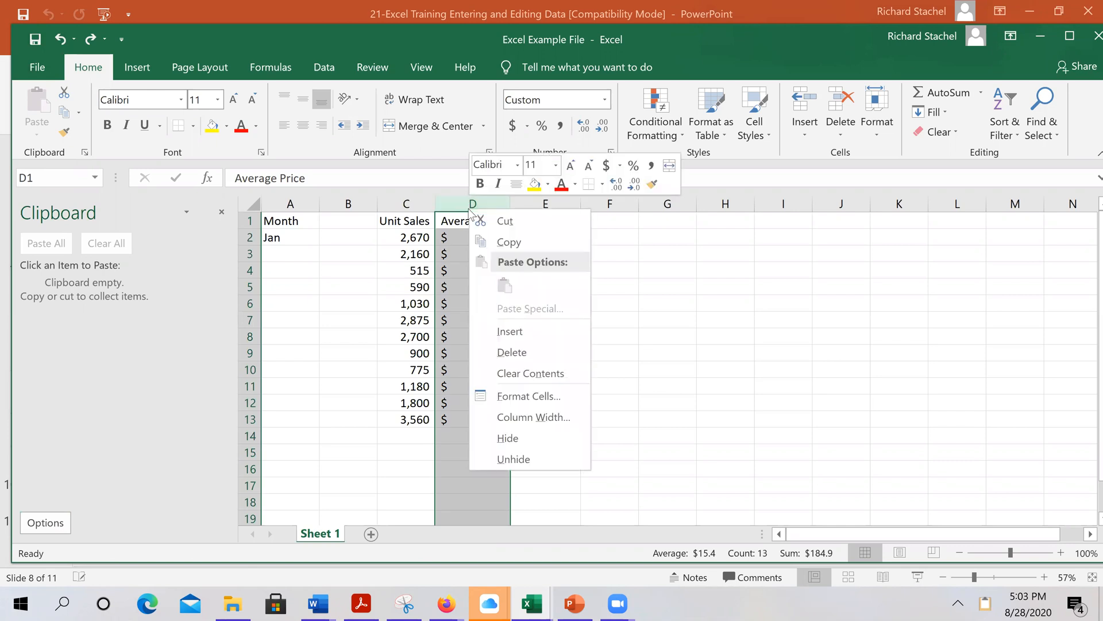
pyautogui.click(521, 351)
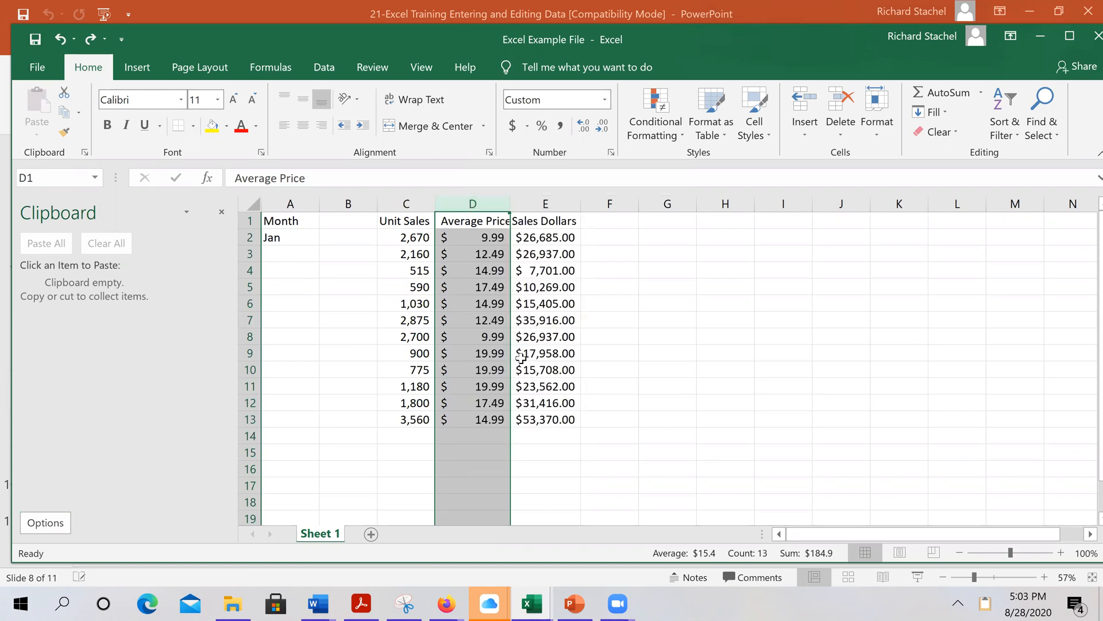
pyautogui.click(60, 39)
pyautogui.click(61, 39)
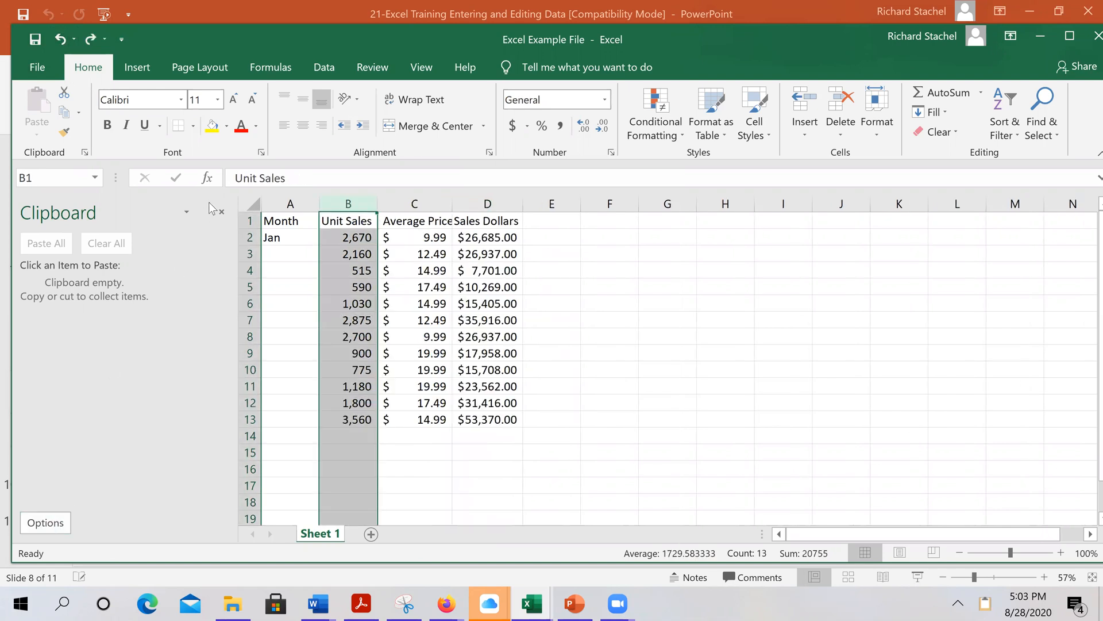
# Close the Clipboard pane, open row 6's options without acting, and glance at PowerPoint before returning
pyautogui.click(222, 213)
pyautogui.click(500, 452)
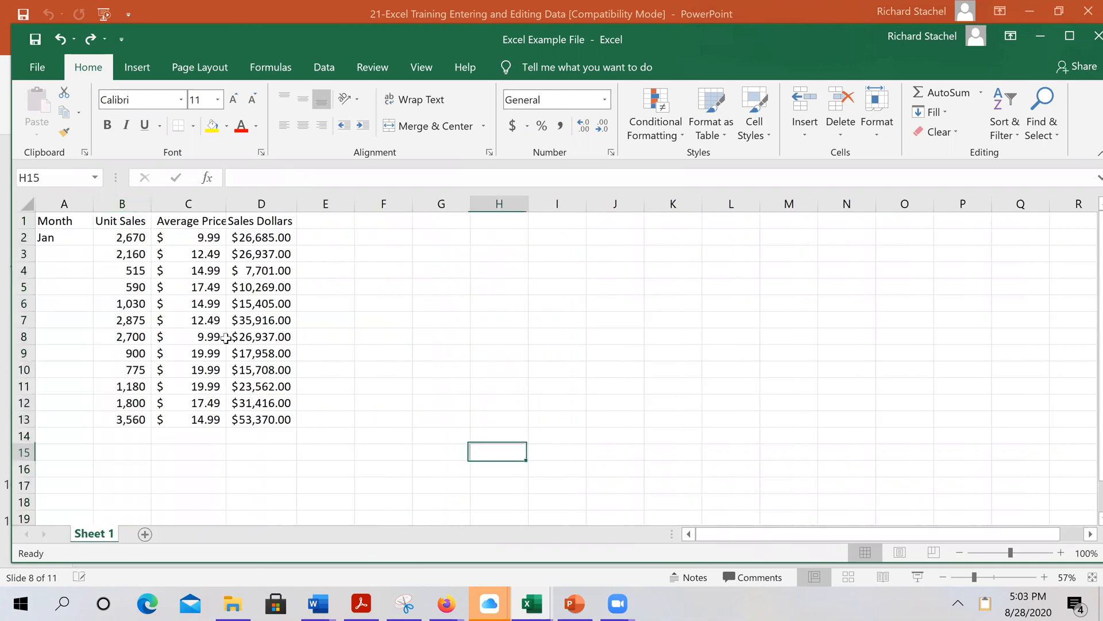
pyautogui.click(23, 304)
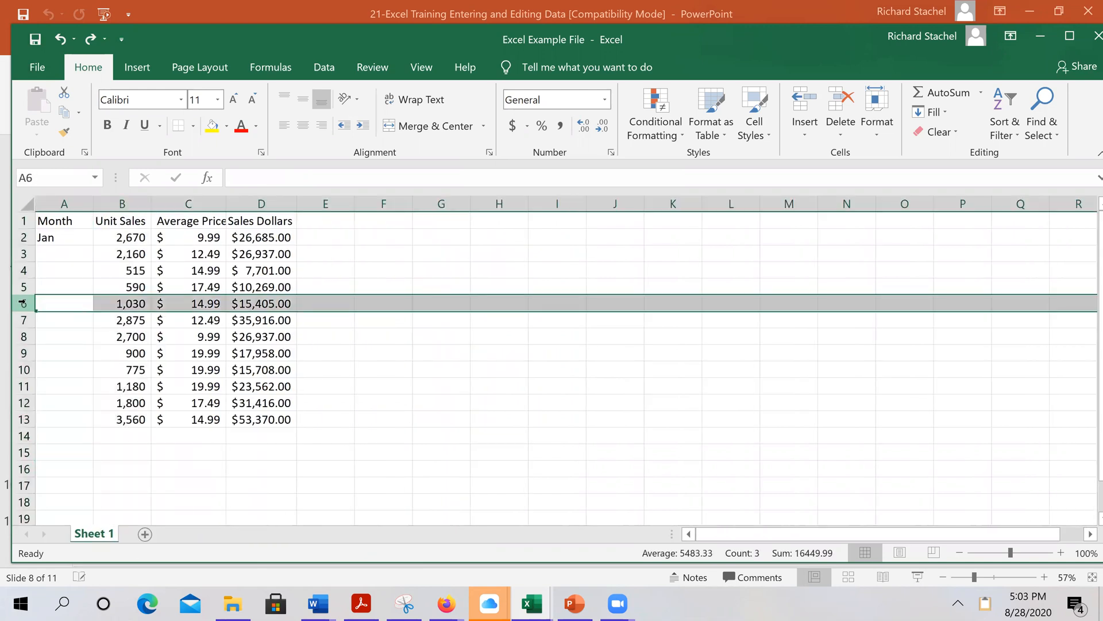
pyautogui.rightClick(25, 304)
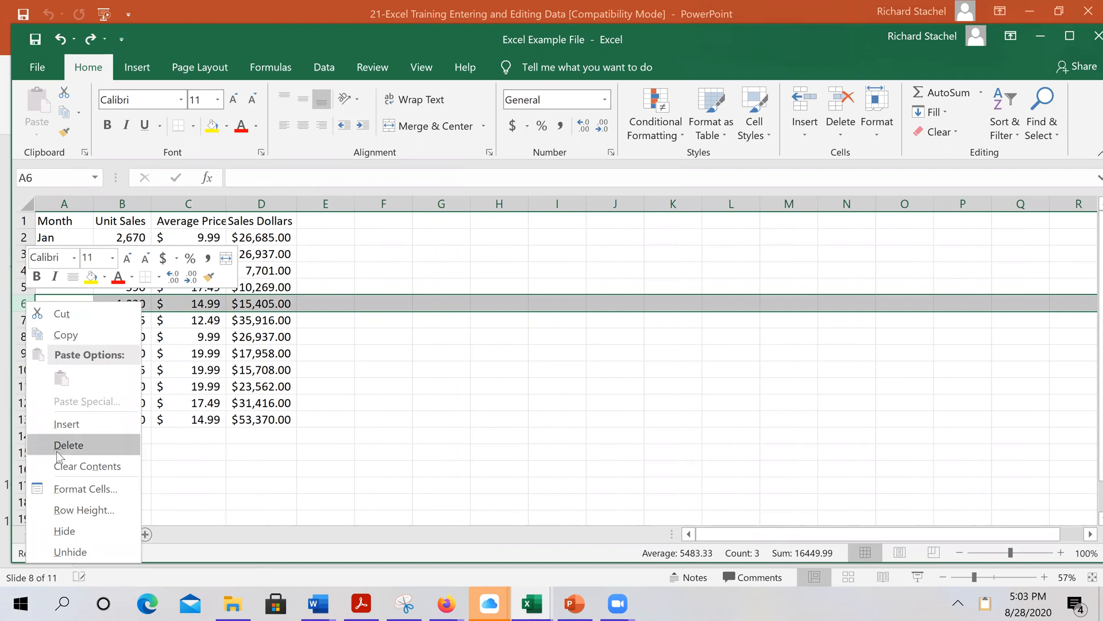
pyautogui.press('Escape')
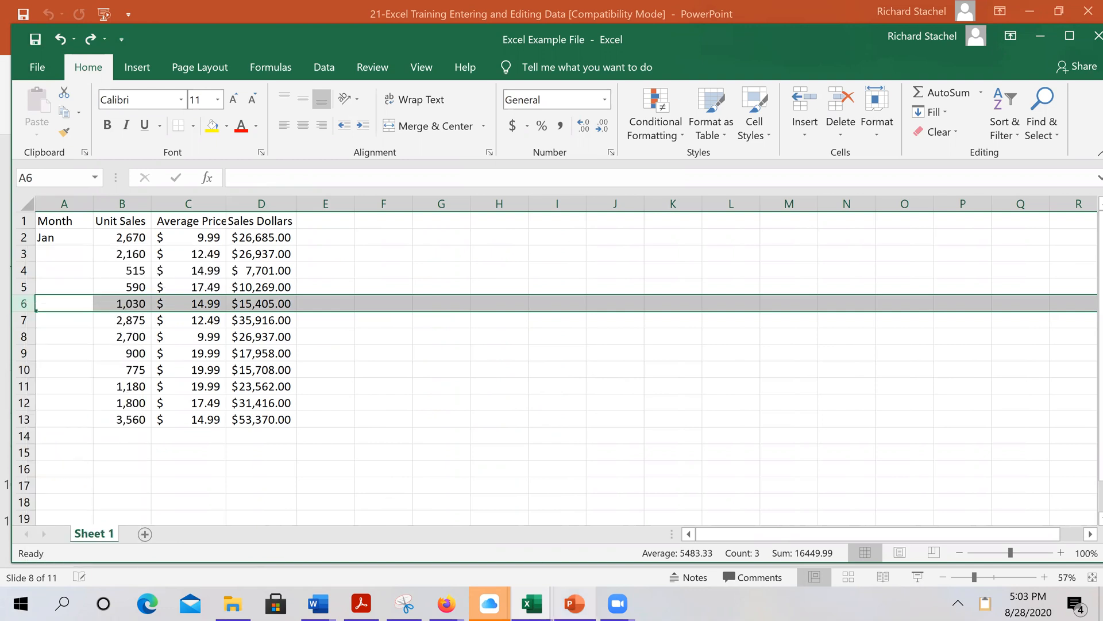
pyautogui.click(574, 603)
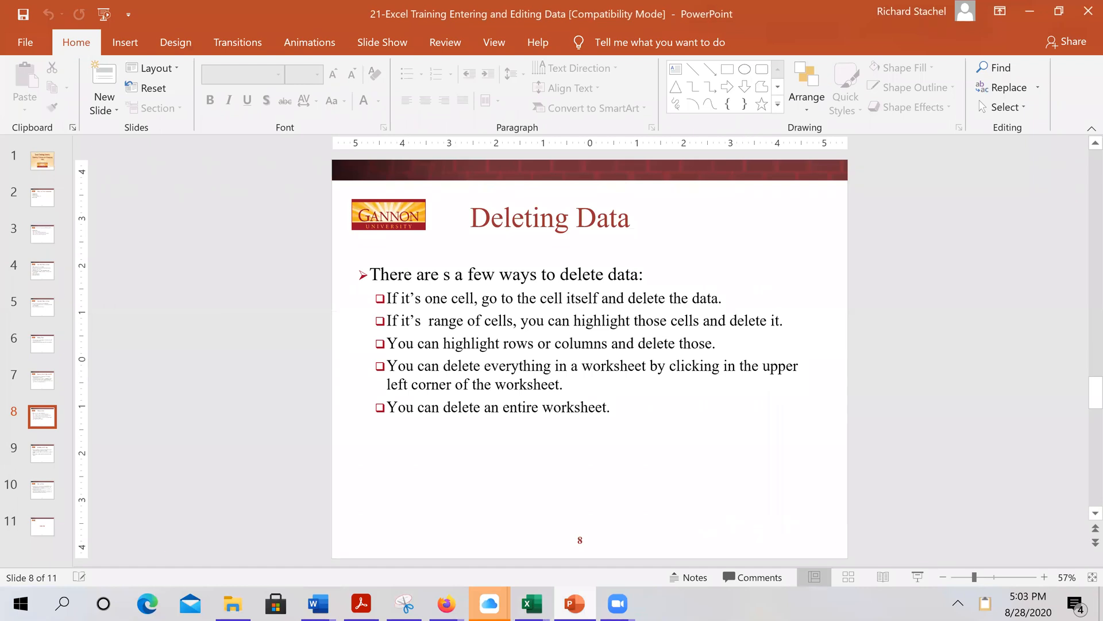
pyautogui.click(532, 603)
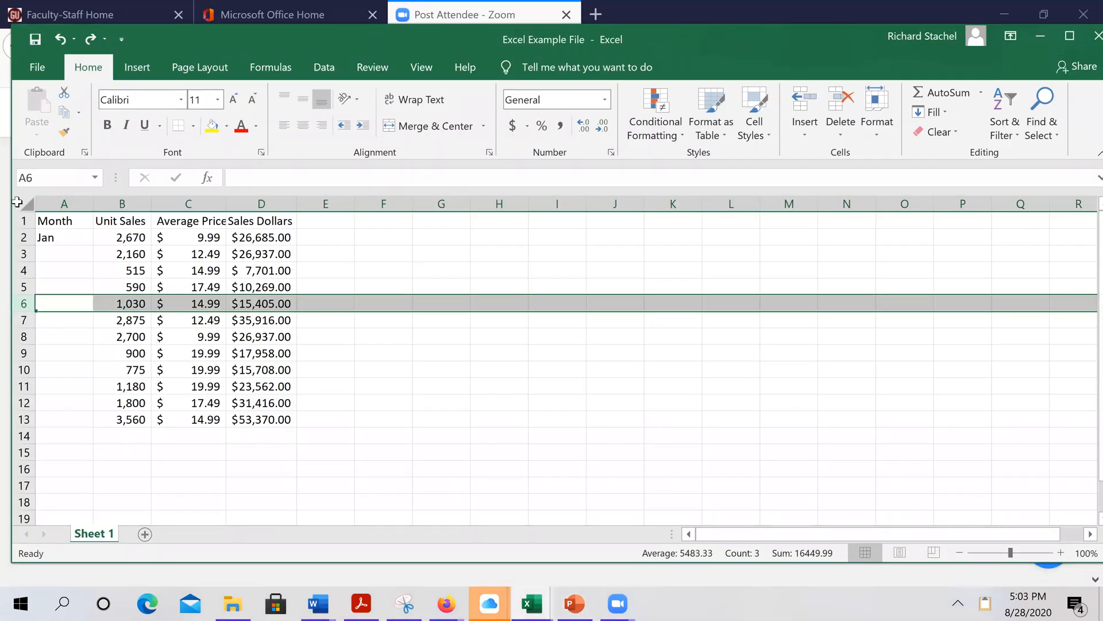
pyautogui.click(18, 201)
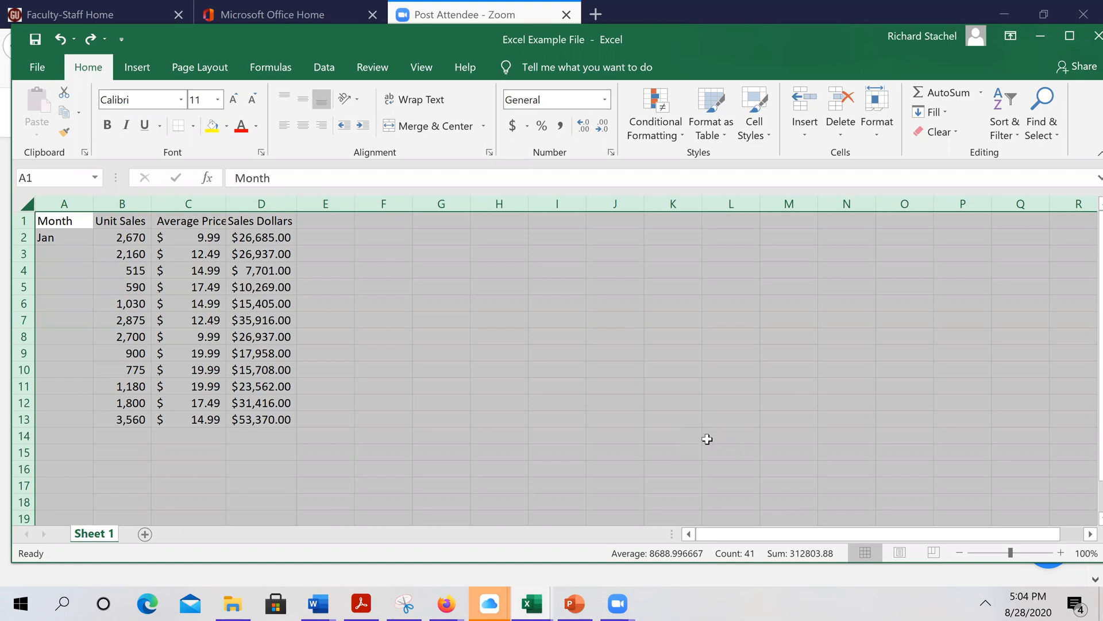
pyautogui.press('Delete')
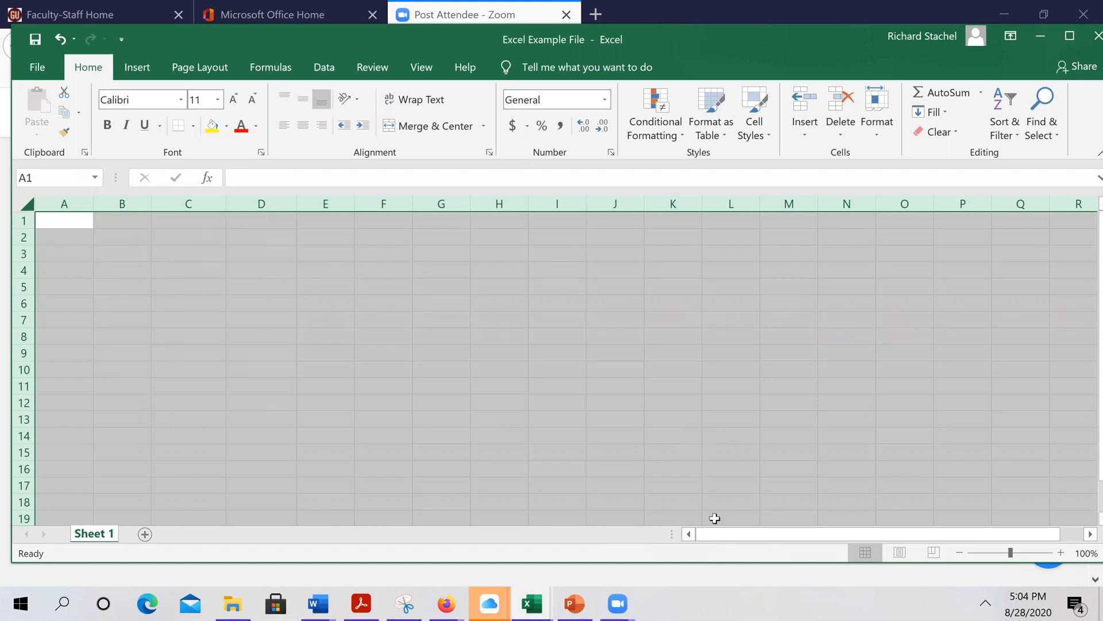
pyautogui.click(59, 41)
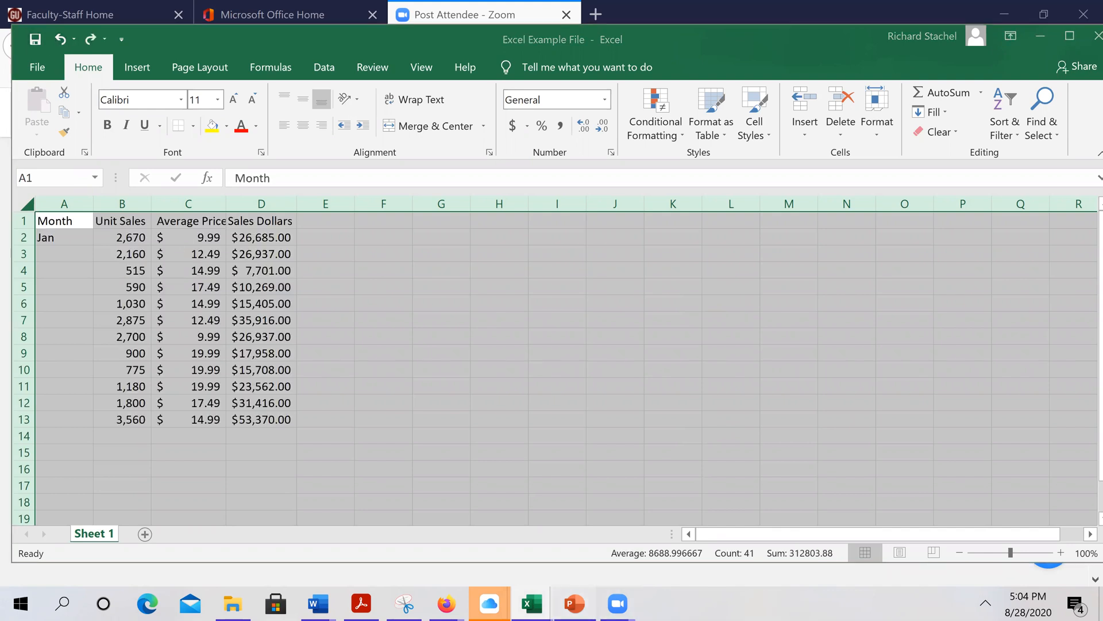
# Use Move or Copy to duplicate Sheet 1 at the end of the workbook as Sheet 1 (2)
pyautogui.hotkey('alt', 'Tab')
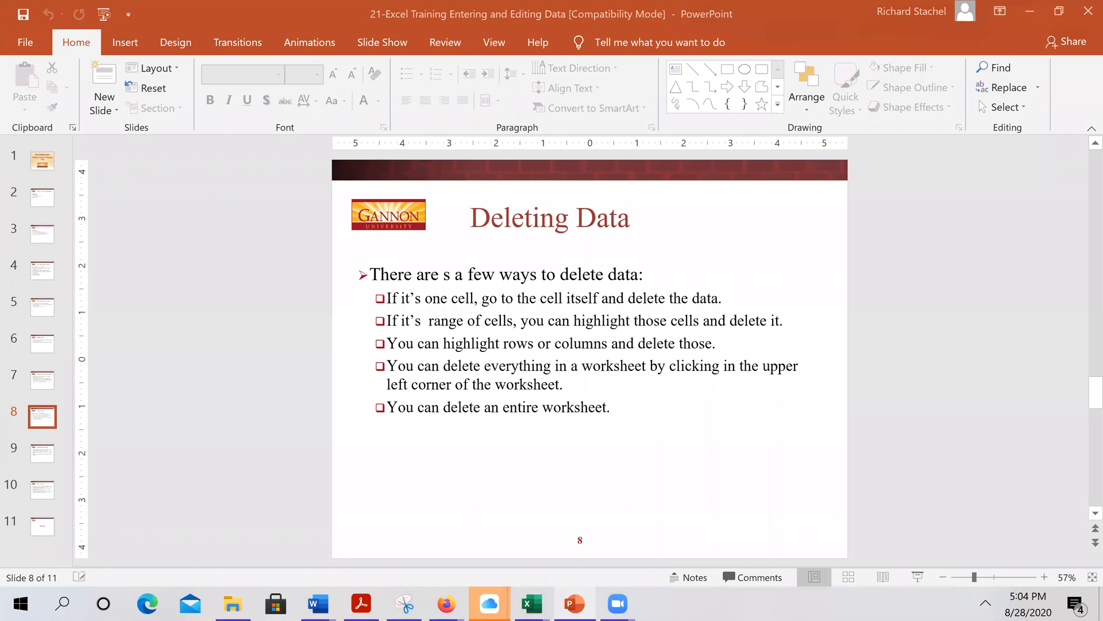
pyautogui.hotkey('alt', 'Tab')
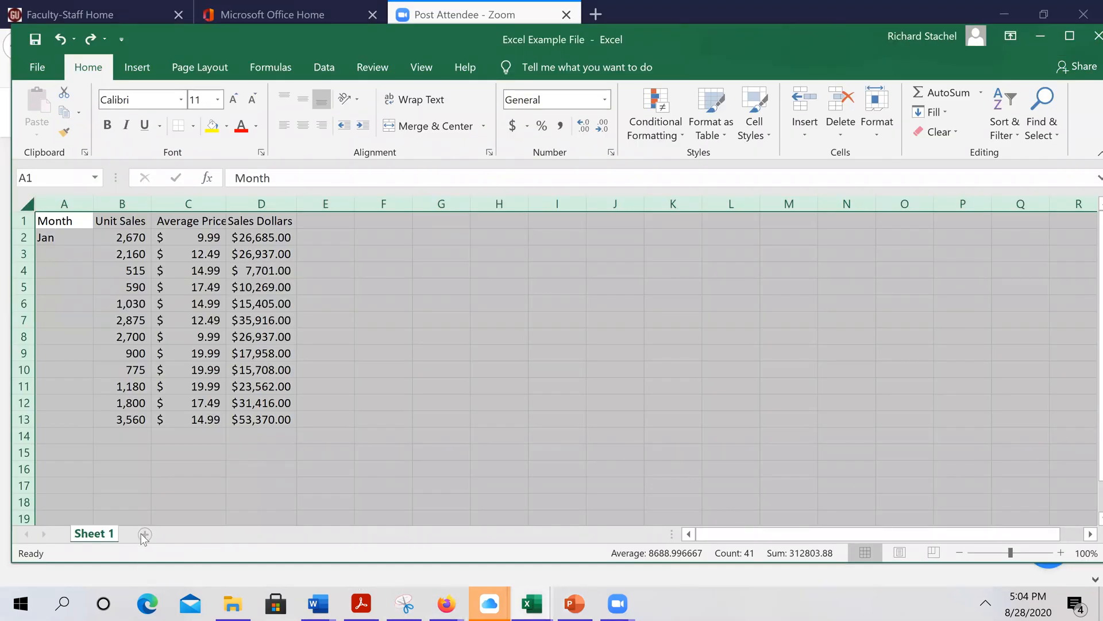
pyautogui.rightClick(103, 539)
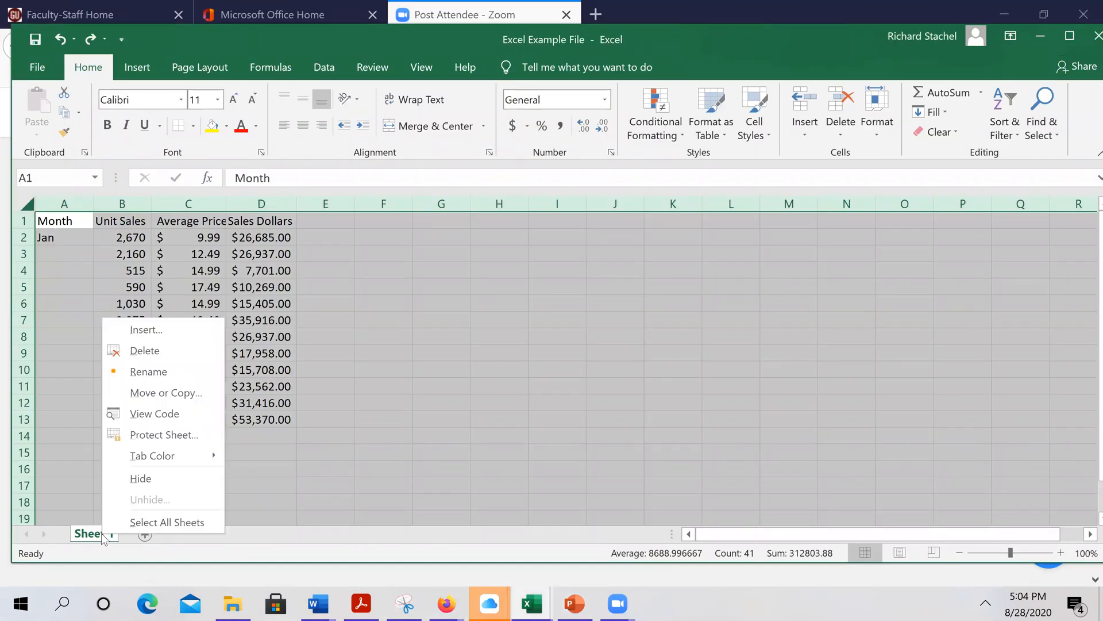
pyautogui.click(194, 393)
pyautogui.click(74, 468)
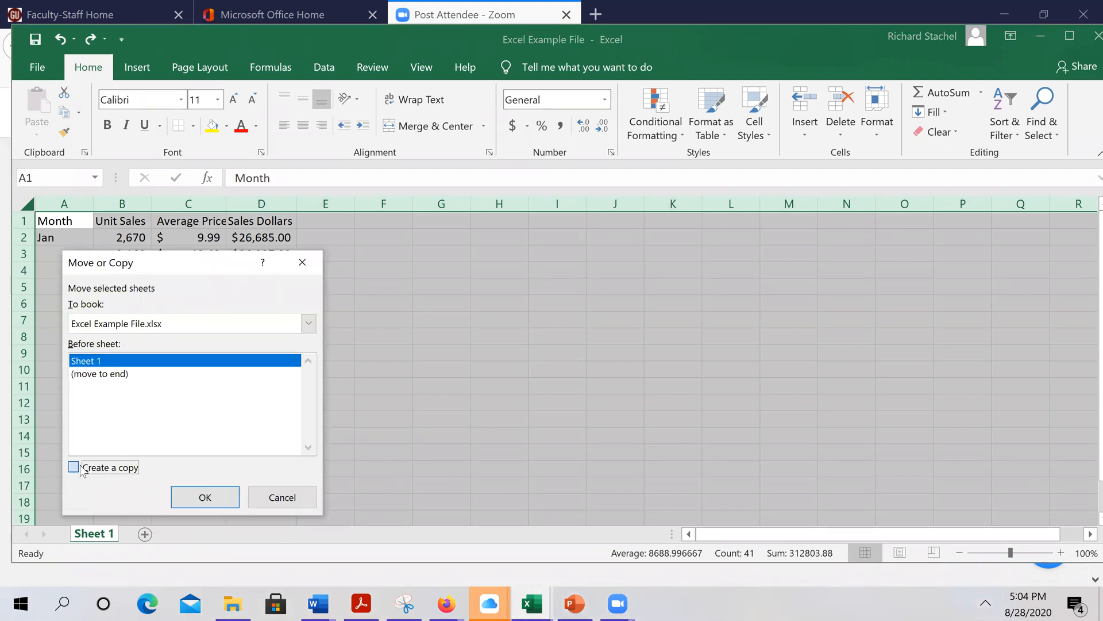
pyautogui.click(113, 375)
pyautogui.click(218, 498)
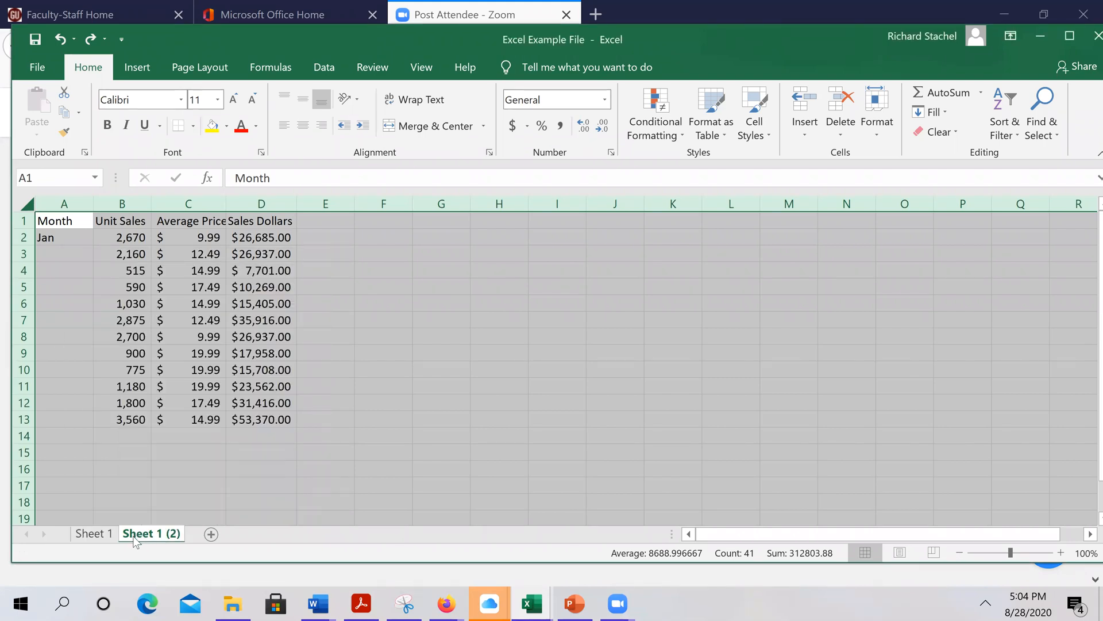
# Start deleting Sheet 1 but cancel at the confirmation
pyautogui.rightClick(87, 536)
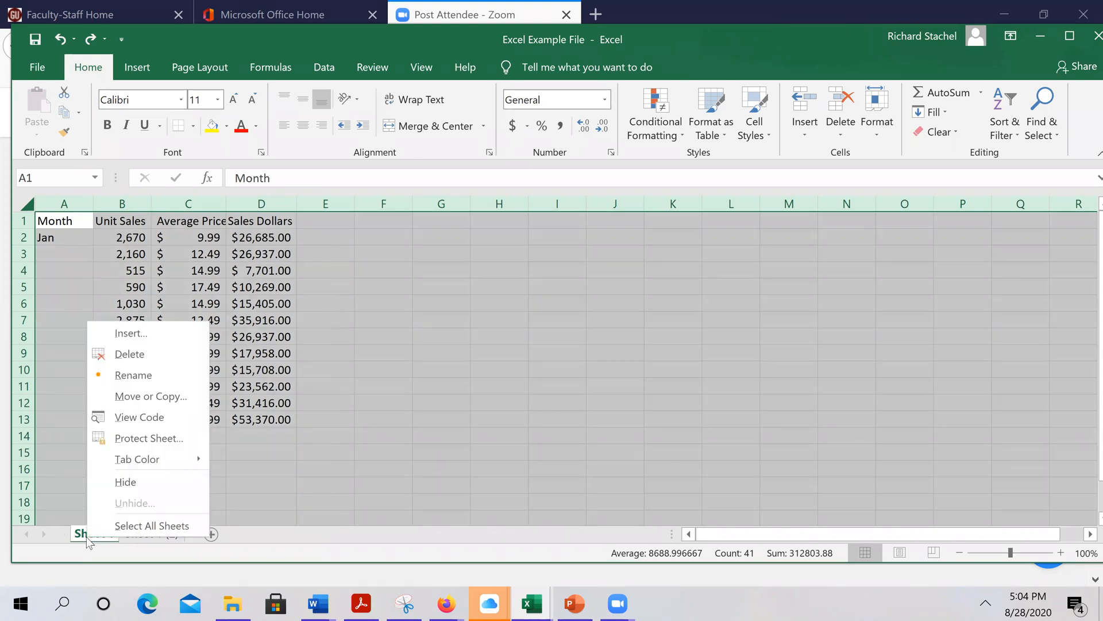
pyautogui.click(136, 358)
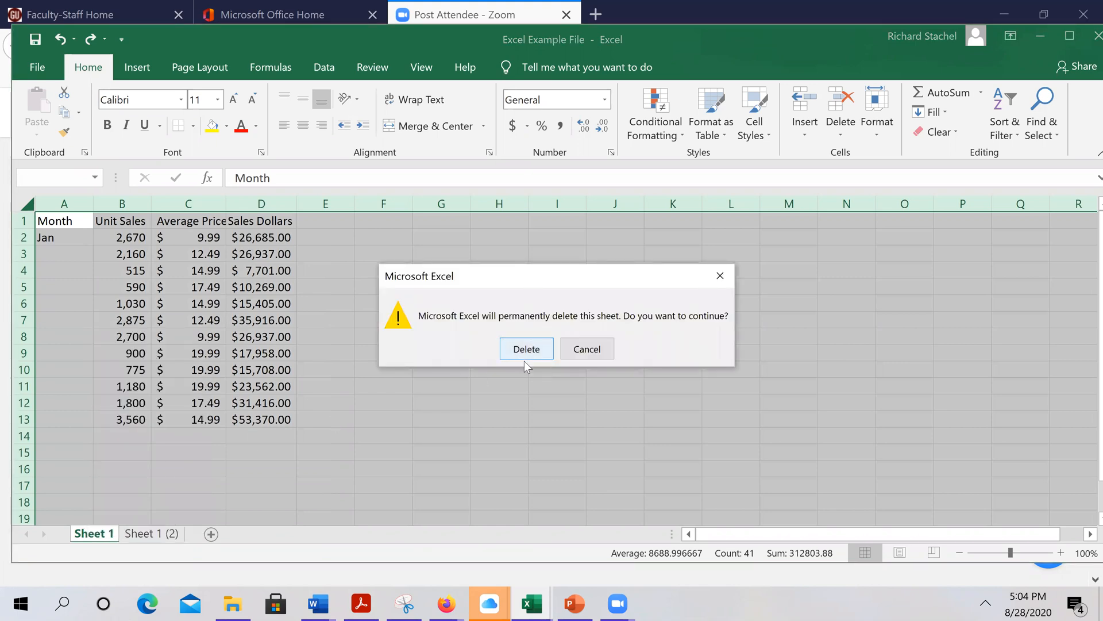
pyautogui.click(587, 348)
# Delete the Sheet 1 (2) tab and confirm the deletion
pyautogui.click(151, 533)
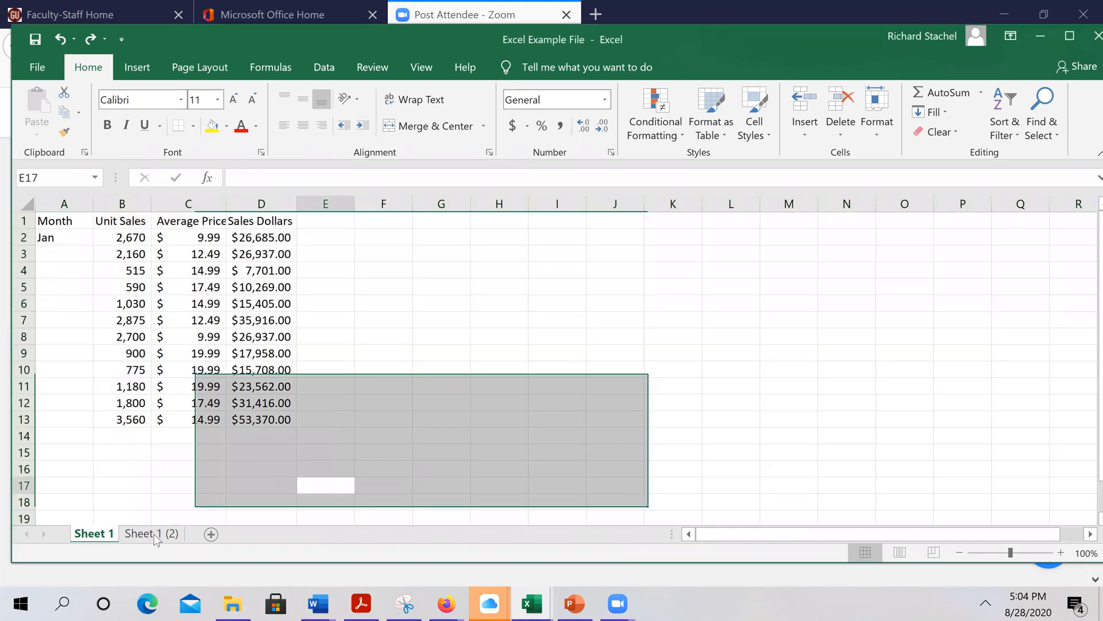
pyautogui.rightClick(153, 535)
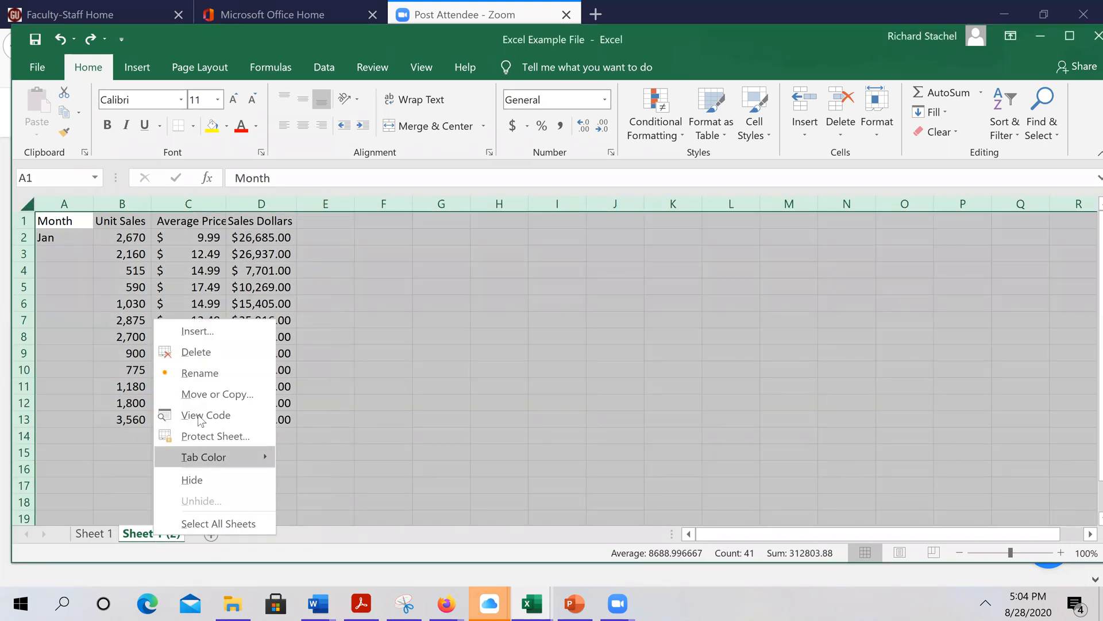
pyautogui.click(216, 354)
pyautogui.click(524, 353)
pyautogui.click(440, 355)
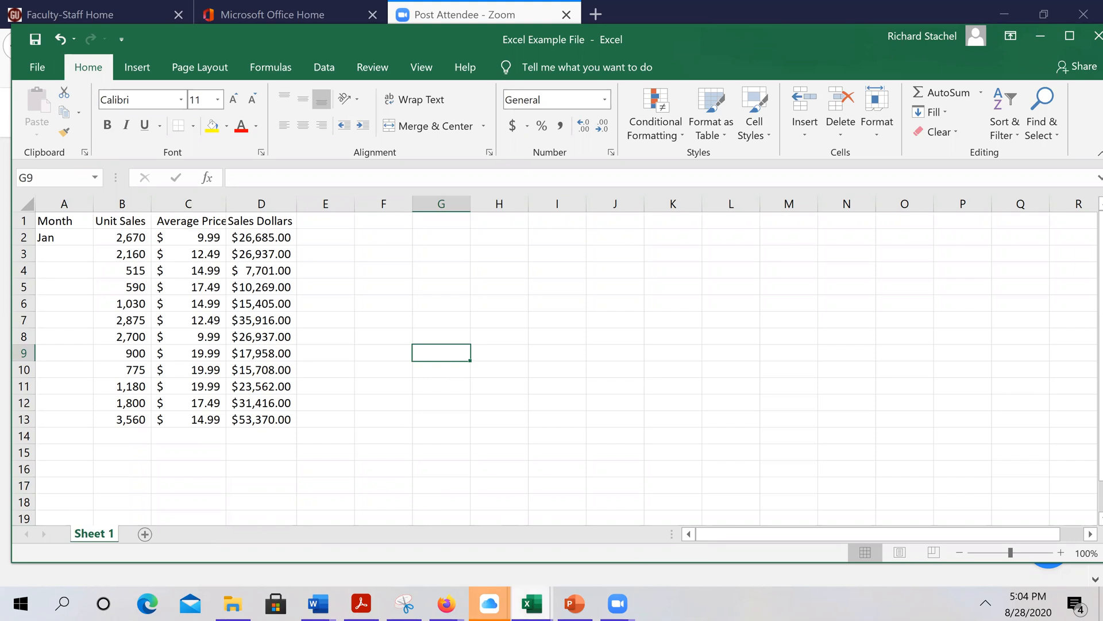
# Scroll the PowerPoint deck to slide 9, Inserting and Hiding, then switch back to Excel
pyautogui.click(574, 603)
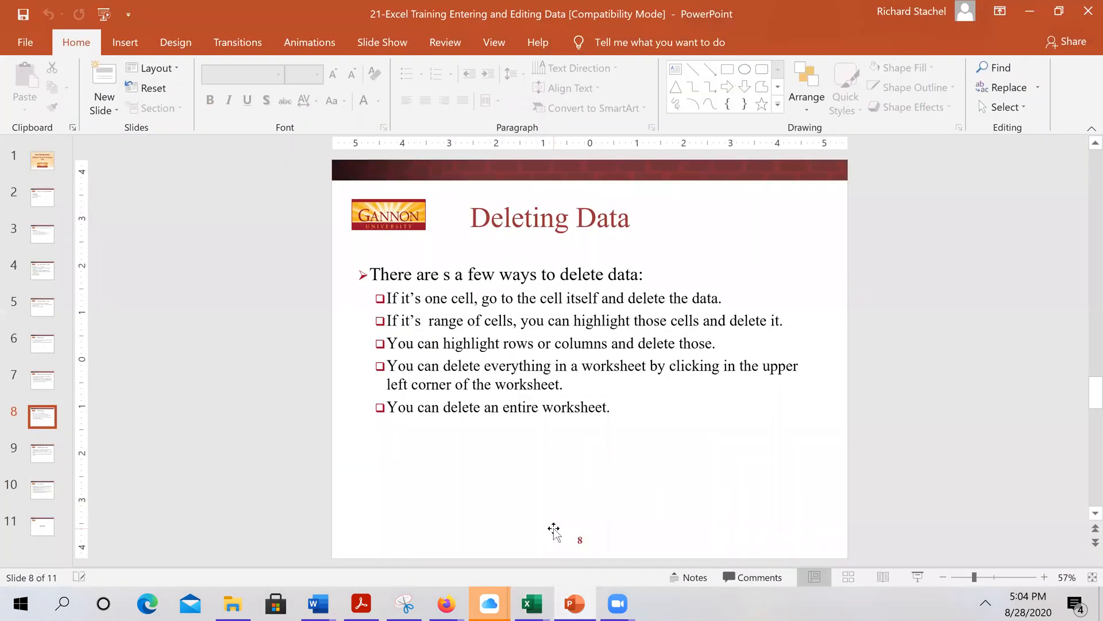
pyautogui.scroll(-1, 554, 529)
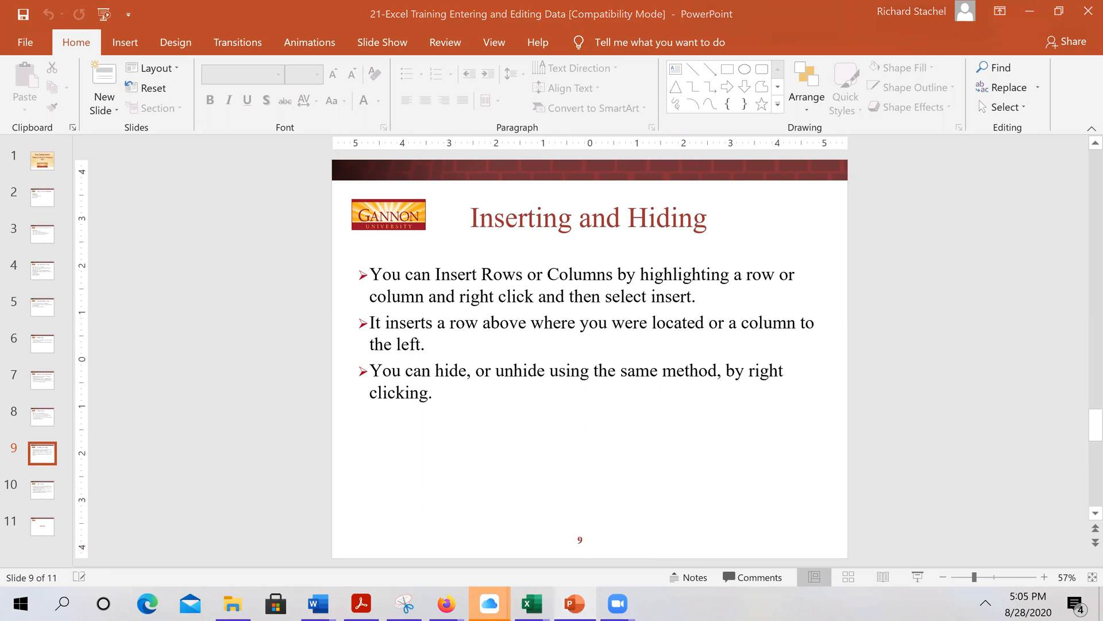
pyautogui.hotkey('alt', 'Tab')
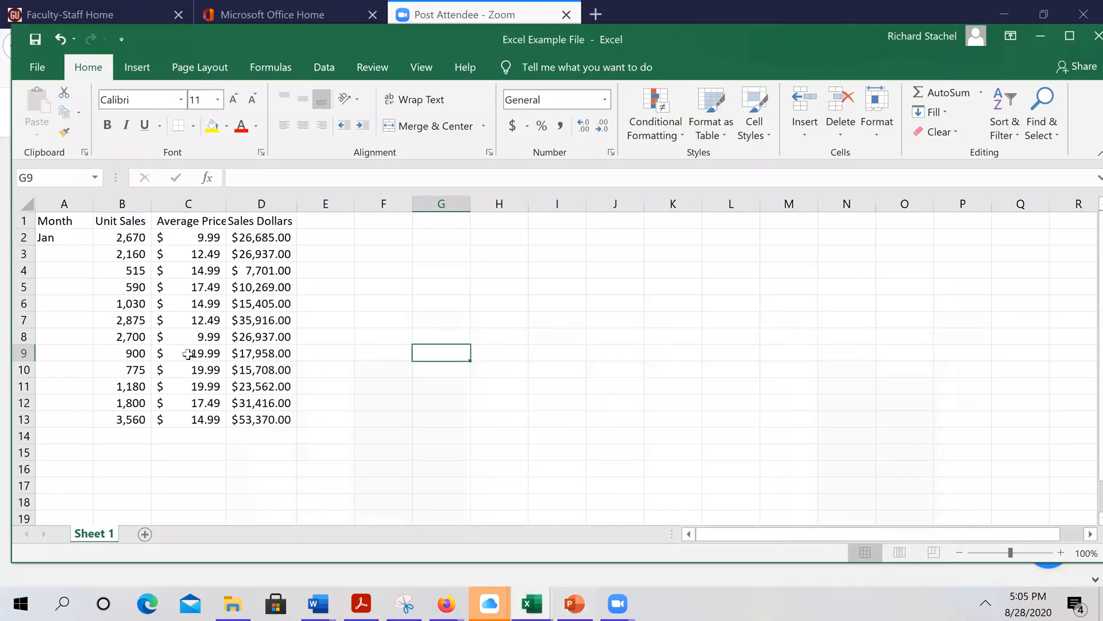
pyautogui.click(22, 319)
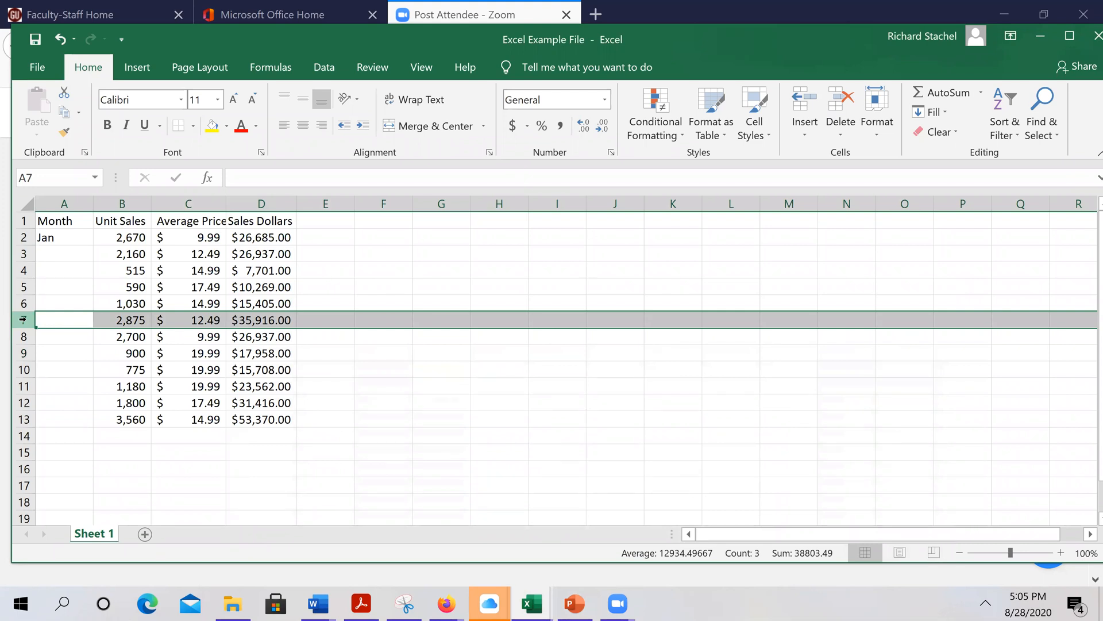
pyautogui.rightClick(23, 319)
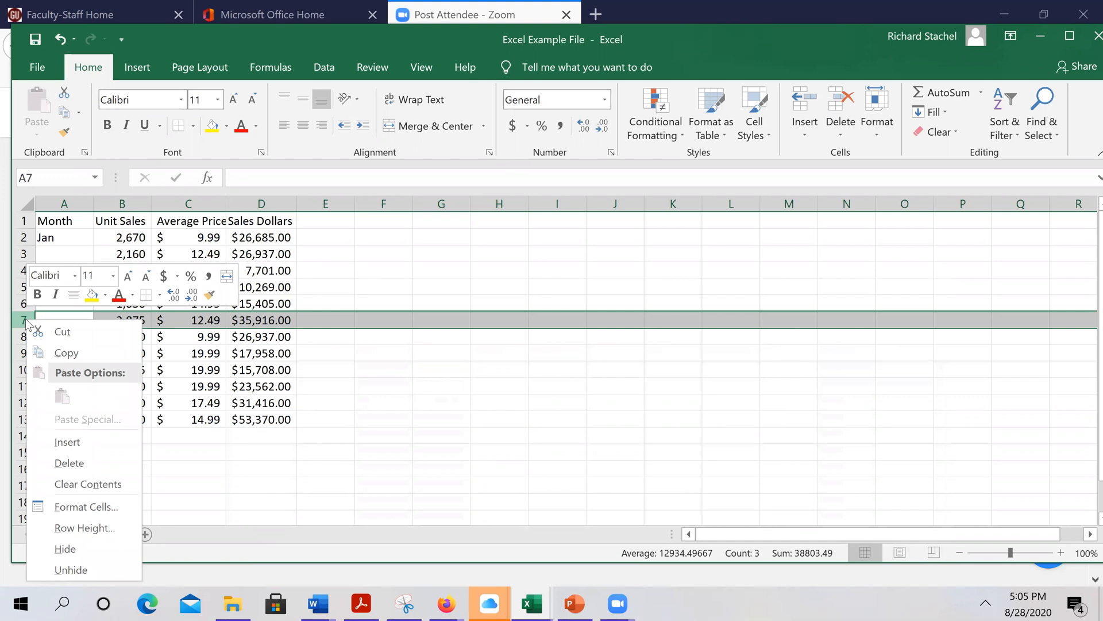
pyautogui.click(64, 441)
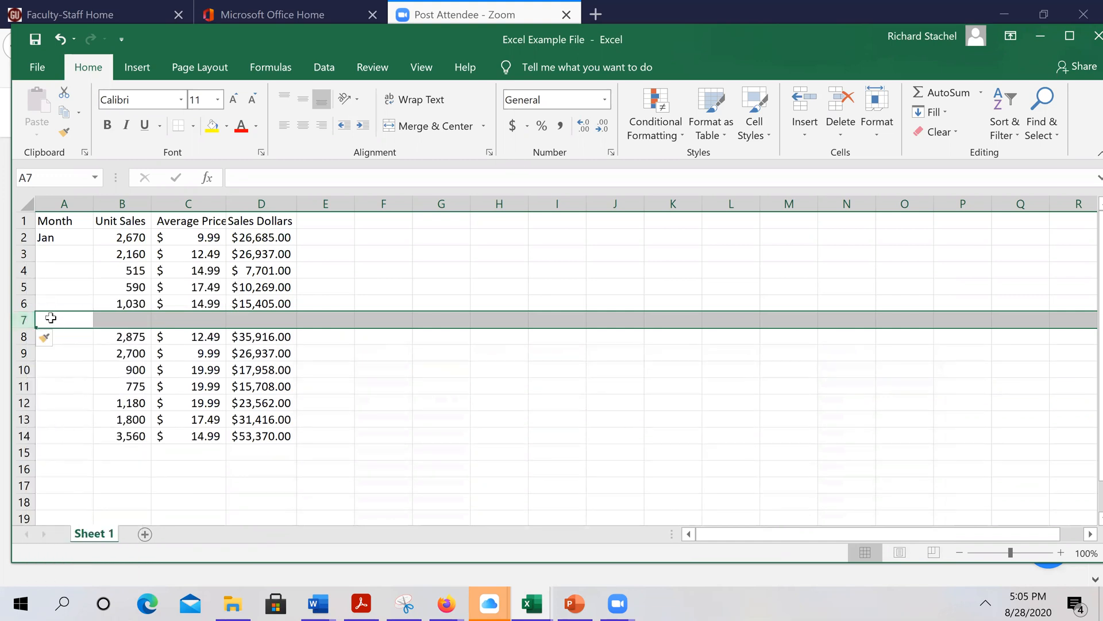
pyautogui.click(60, 40)
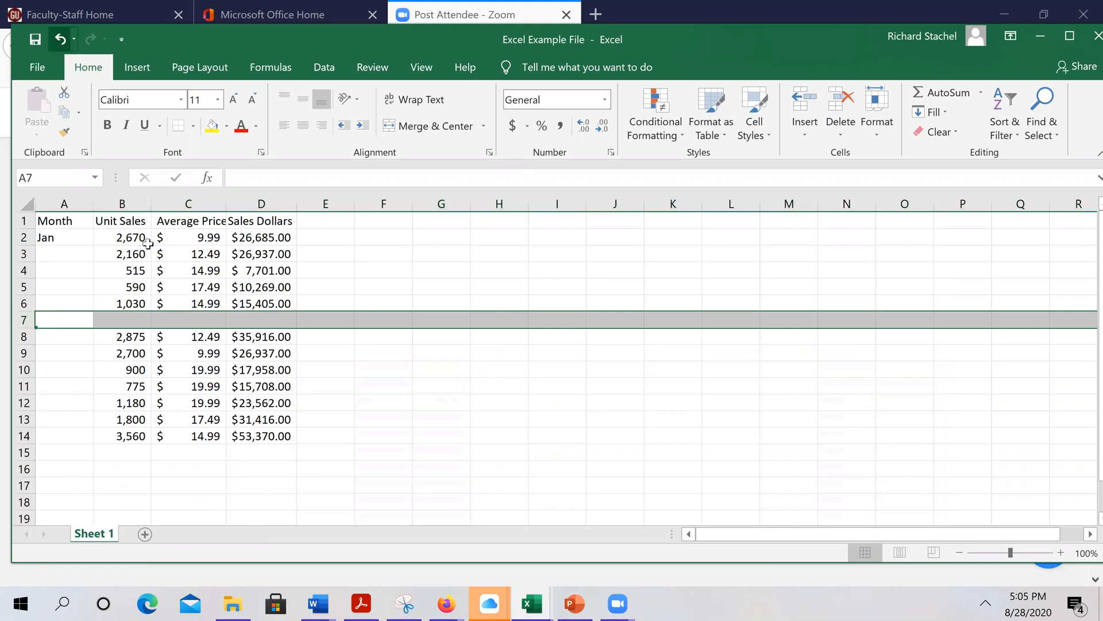
pyautogui.click(574, 604)
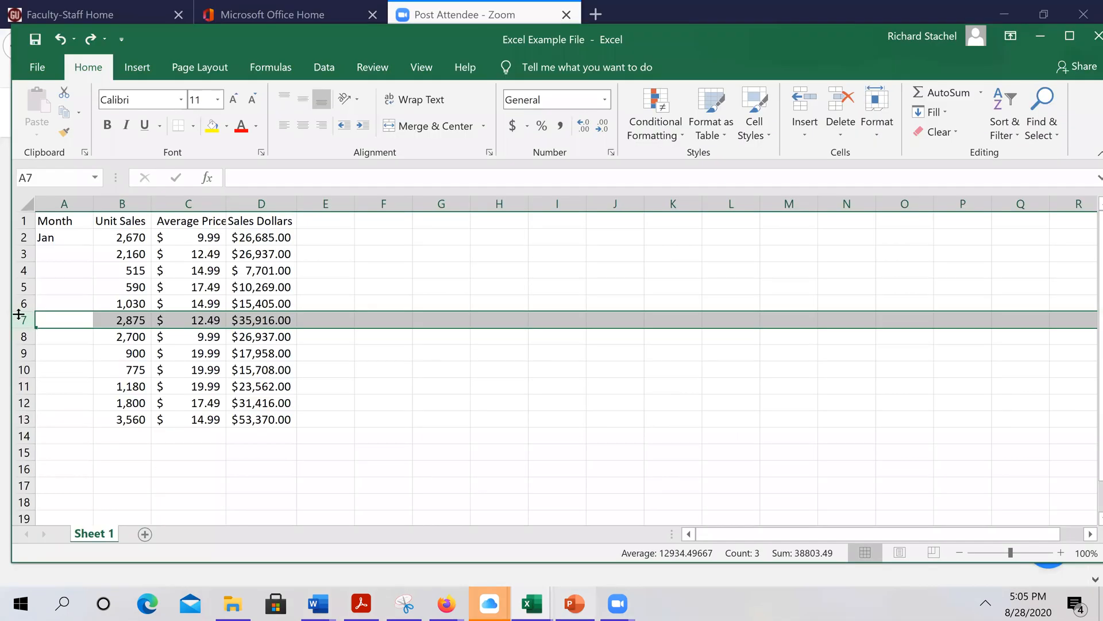
pyautogui.hotkey('alt', 'Tab')
pyautogui.click(178, 198)
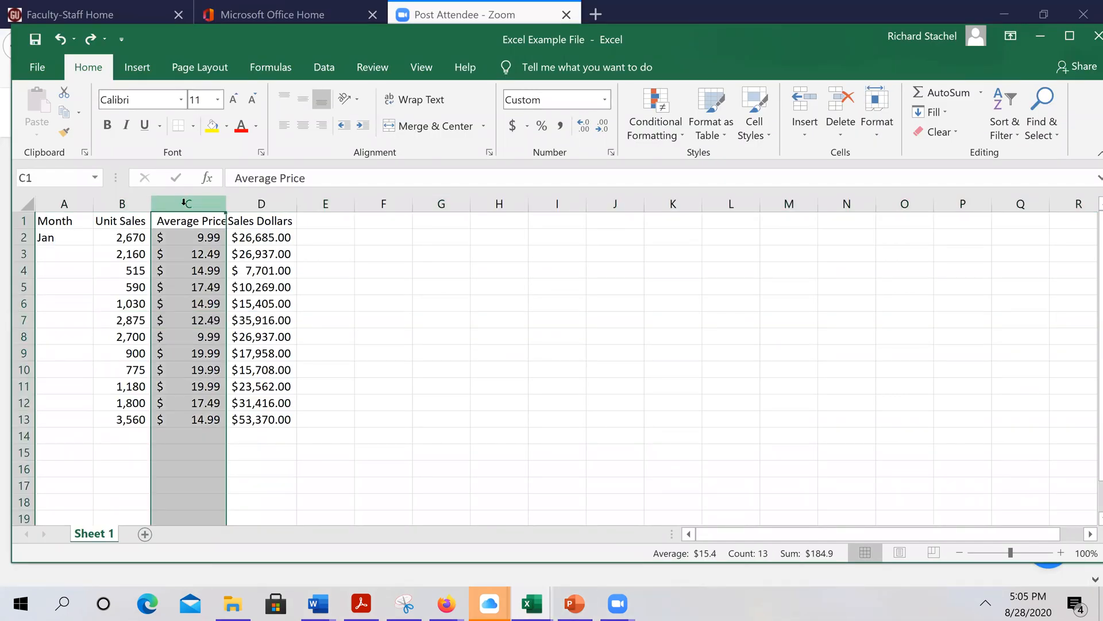
pyautogui.rightClick(183, 203)
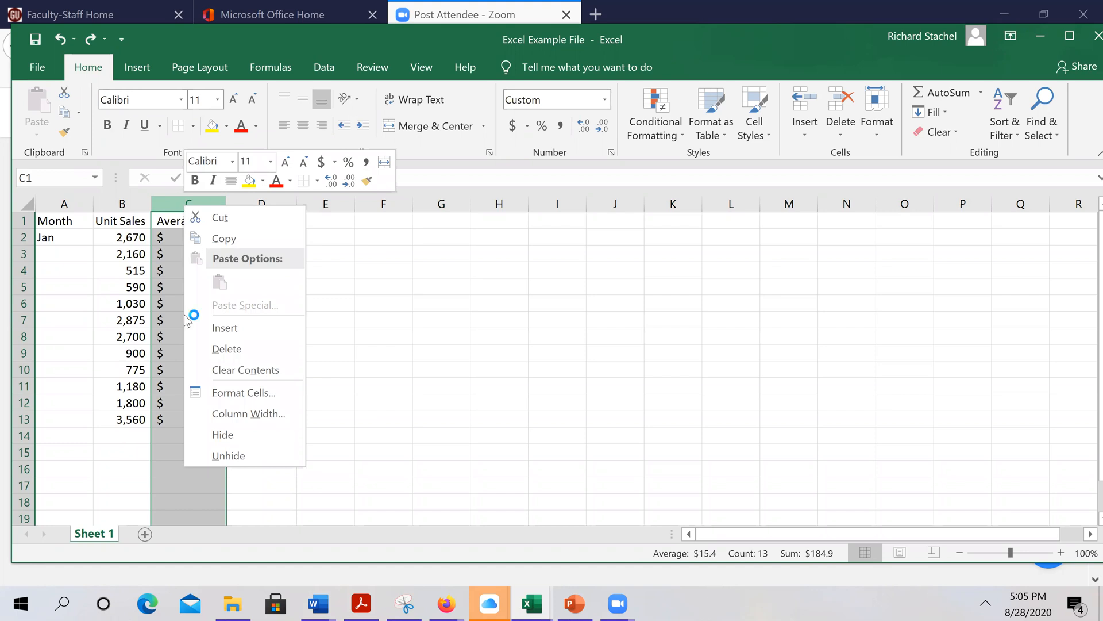
pyautogui.click(224, 436)
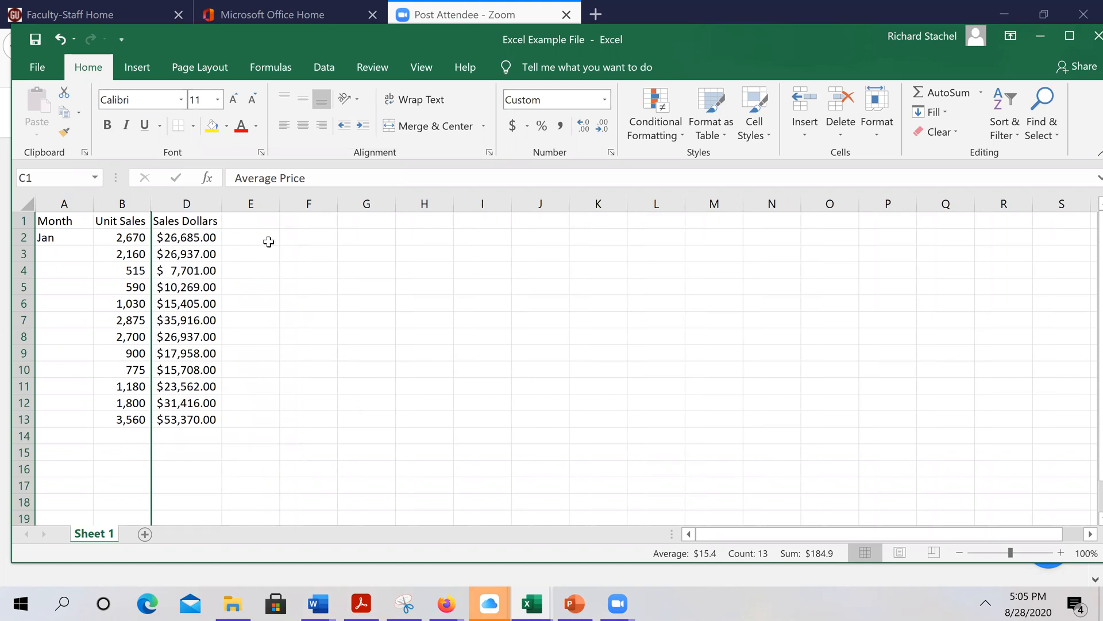
pyautogui.click(208, 202)
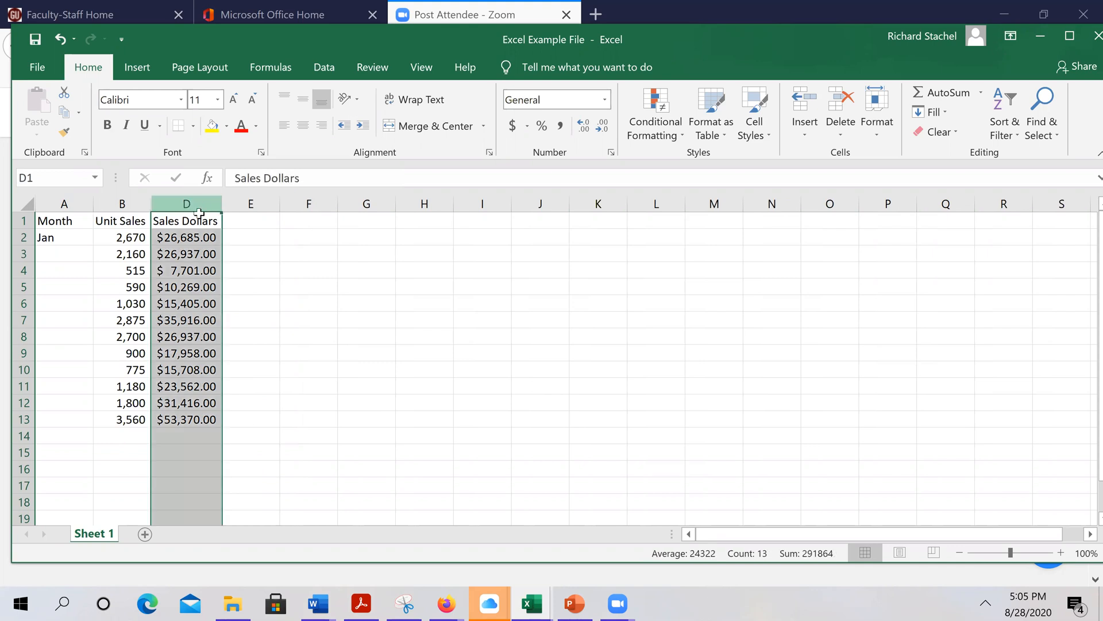
pyautogui.keyDown('shift'); pyautogui.click(124, 197); pyautogui.keyUp('shift')
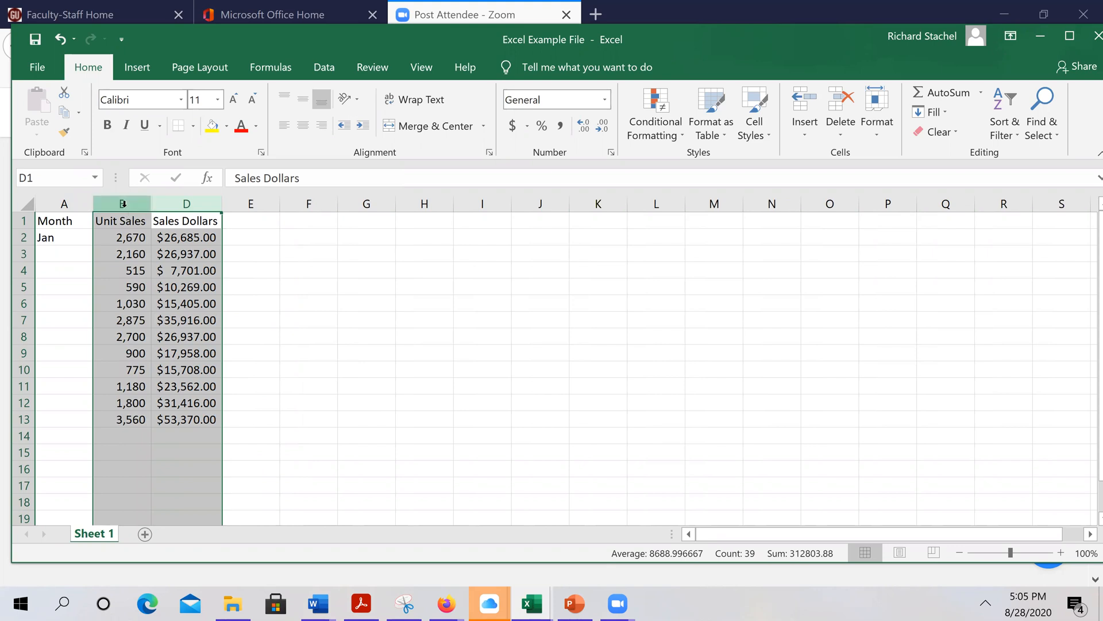
pyautogui.rightClick(123, 203)
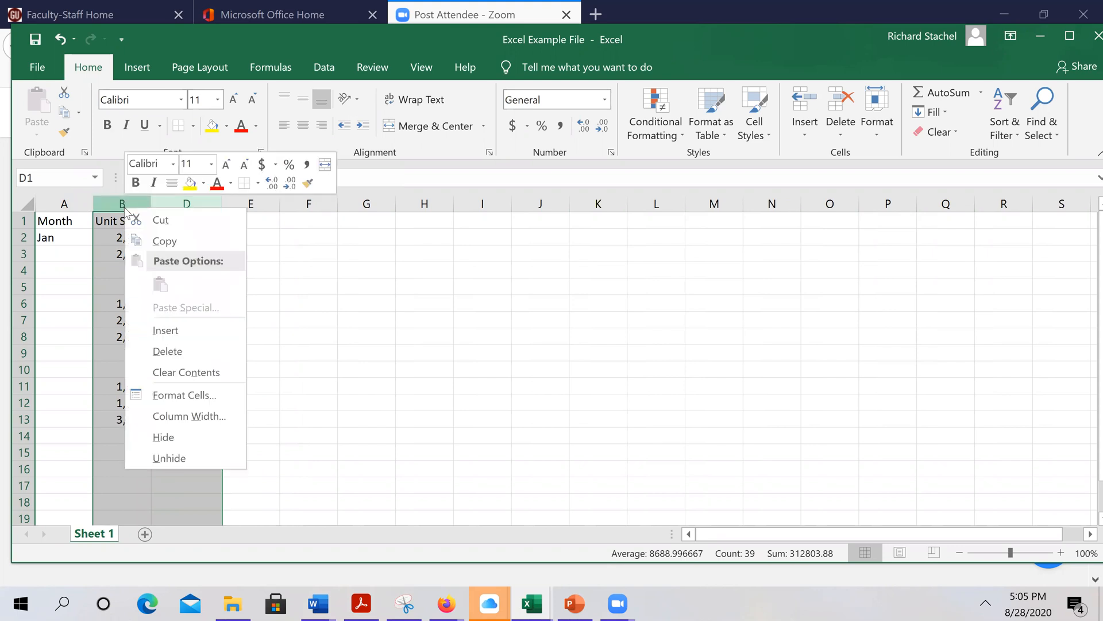
pyautogui.click(171, 458)
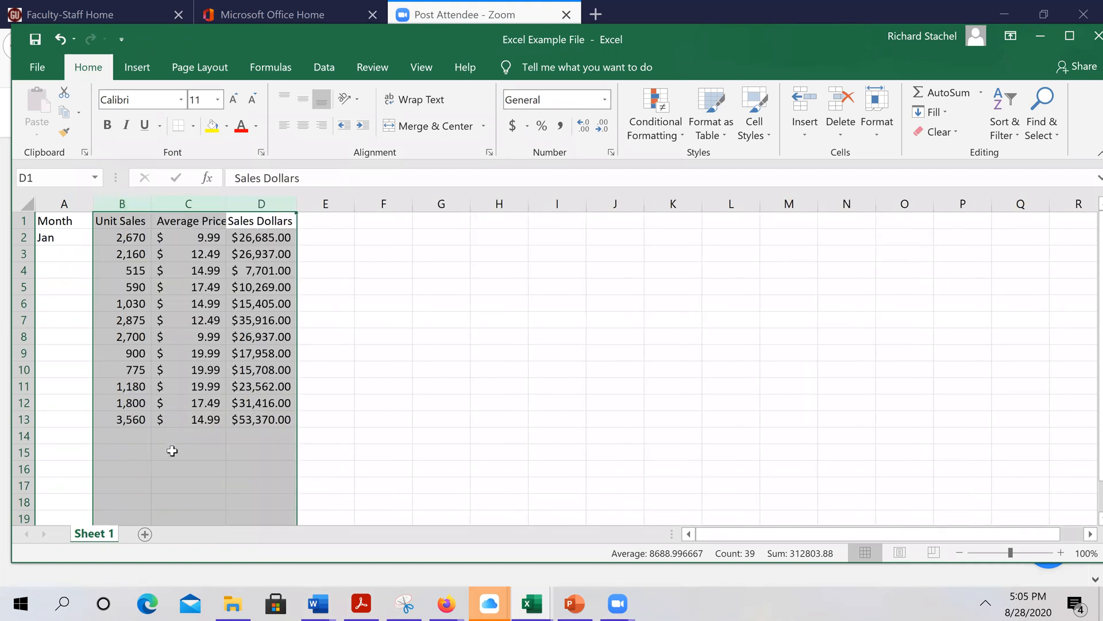
pyautogui.click(520, 364)
pyautogui.moveTo(24, 303); pyautogui.dragTo(34, 320)
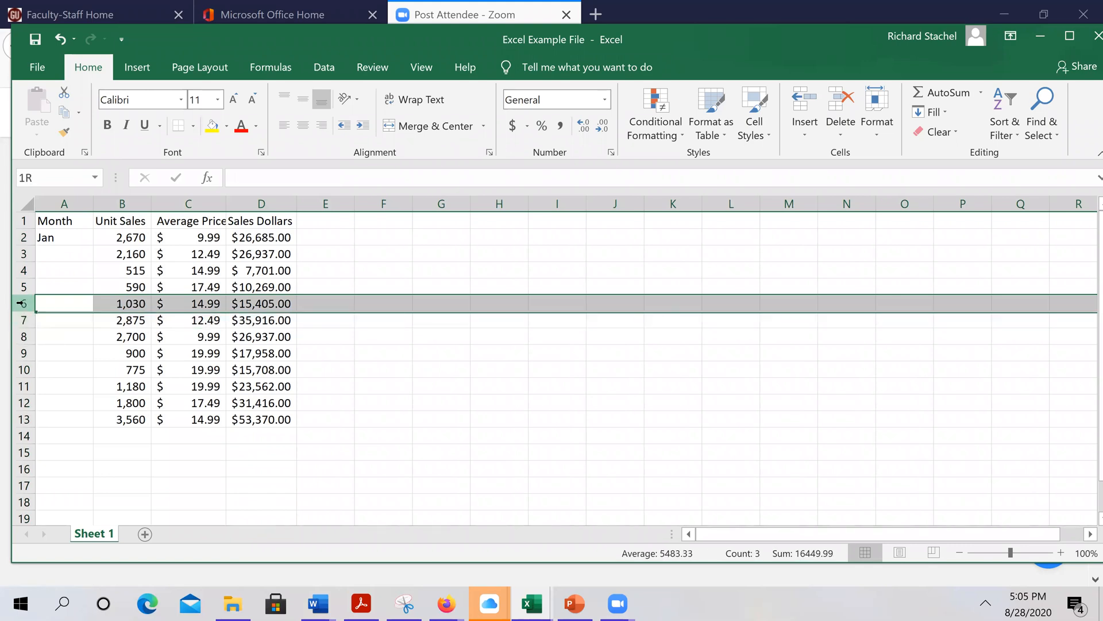
# Hide row 6 of the sales table
pyautogui.click(24, 304)
pyautogui.rightClick(24, 303)
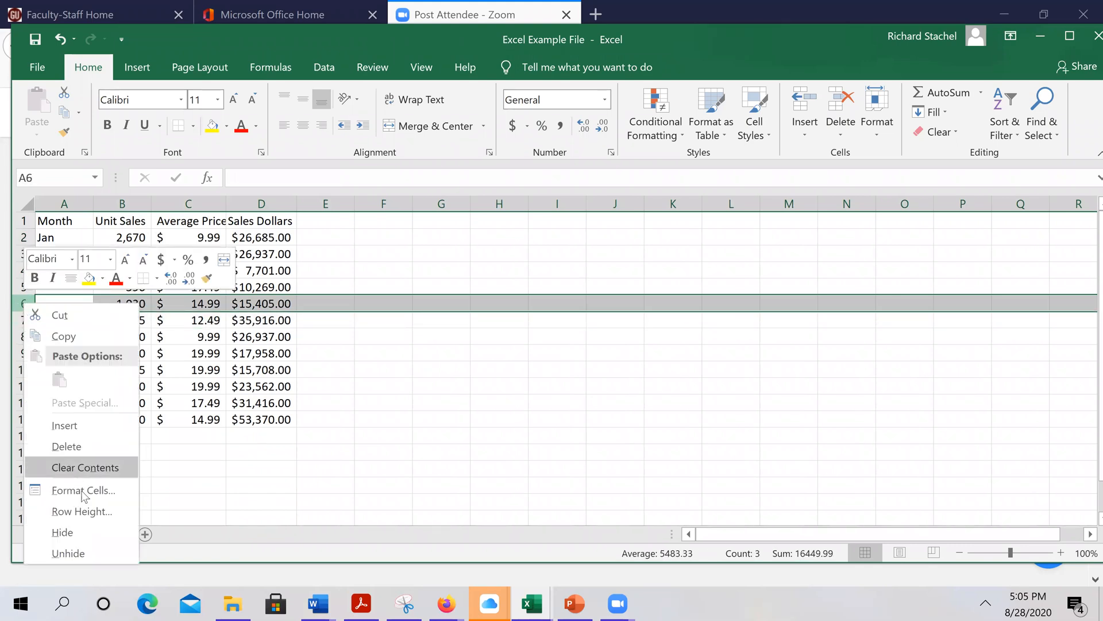
pyautogui.click(95, 530)
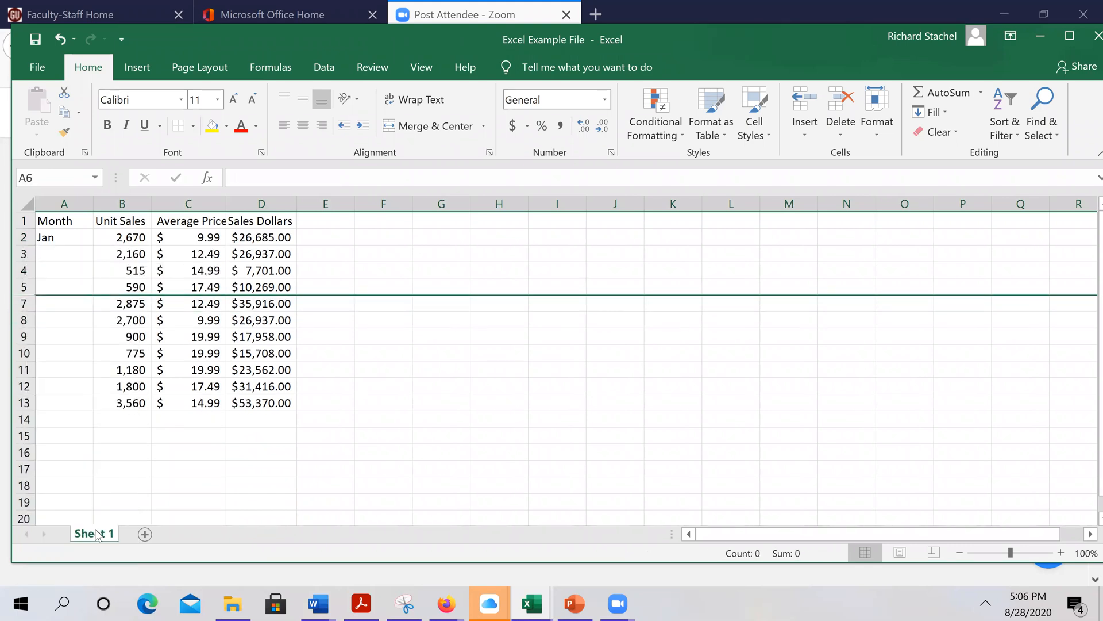
# Select rows 5–7 and unhide row 6, then return to PowerPoint
pyautogui.click(14, 284)
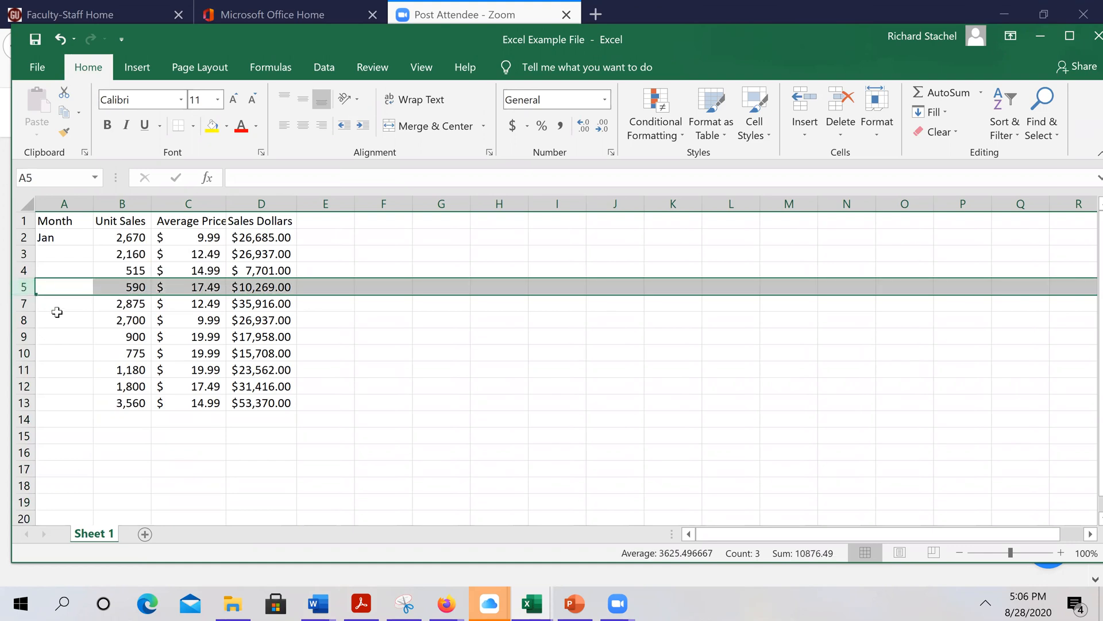
pyautogui.click(23, 309)
pyautogui.keyDown('shift'); pyautogui.click(22, 303); pyautogui.keyUp('shift')
pyautogui.rightClick(25, 305)
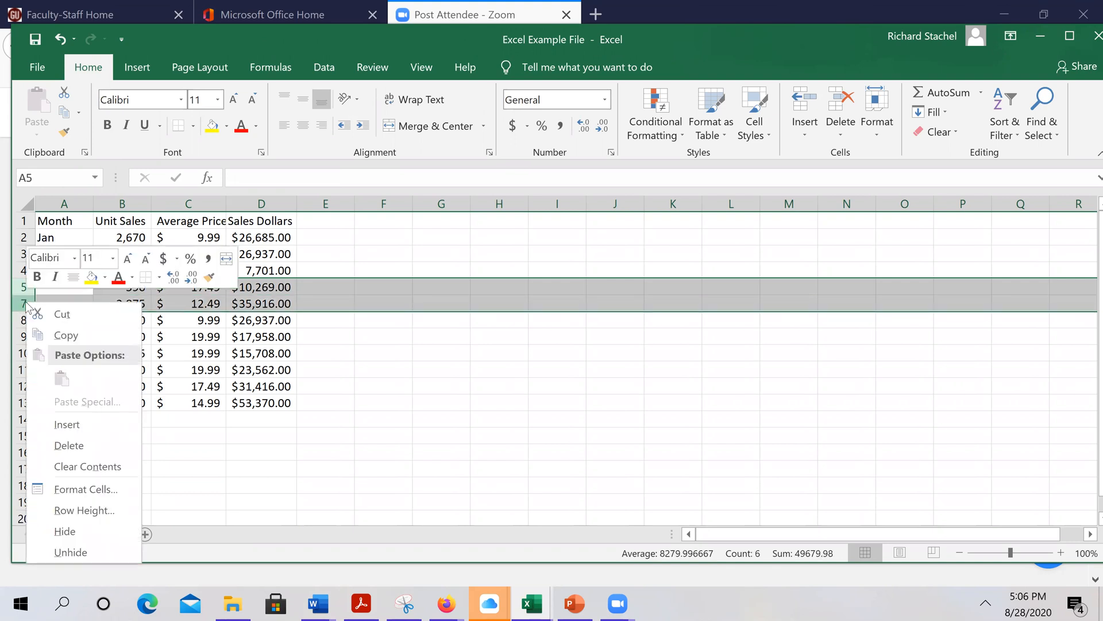
pyautogui.click(72, 552)
pyautogui.click(545, 435)
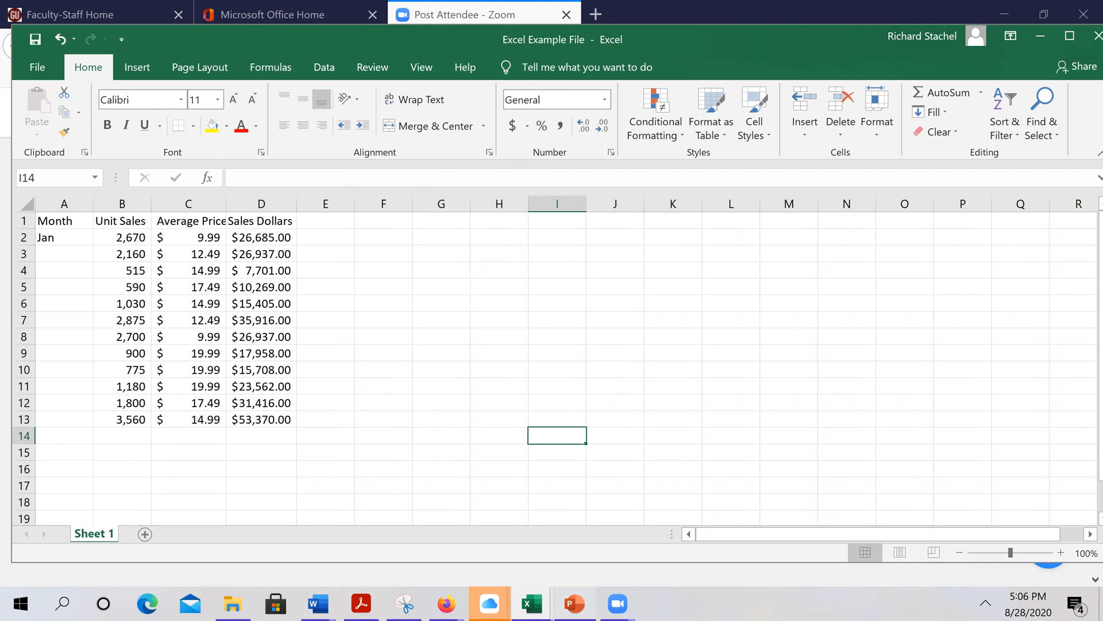
pyautogui.click(574, 604)
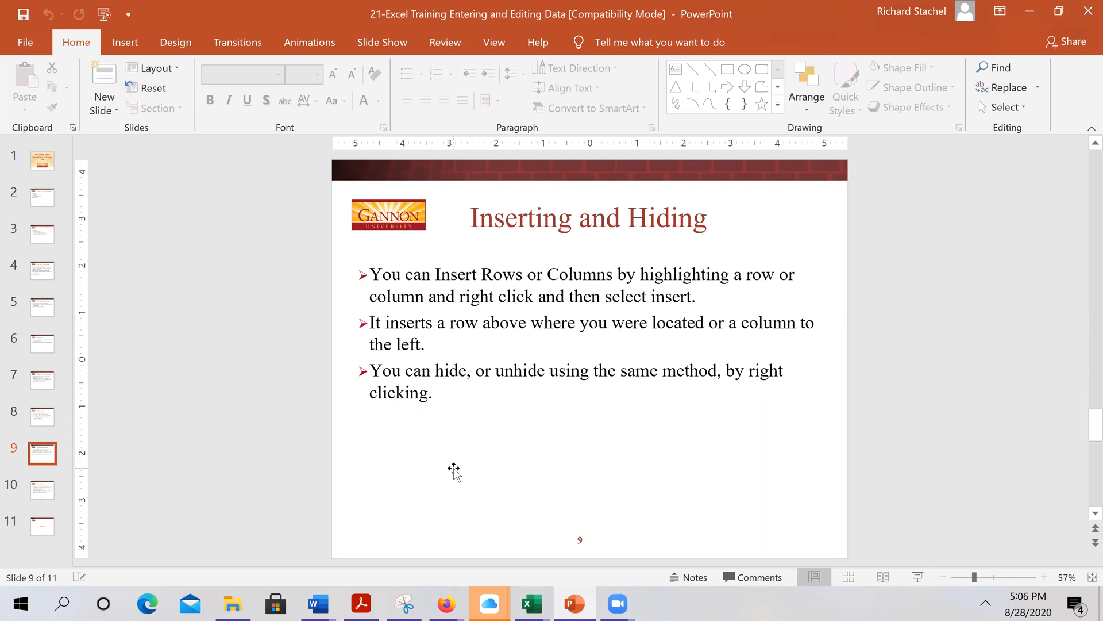
# Scroll down in PowerPoint to slide 10, Moving Data
pyautogui.scroll(-2, 453, 471)
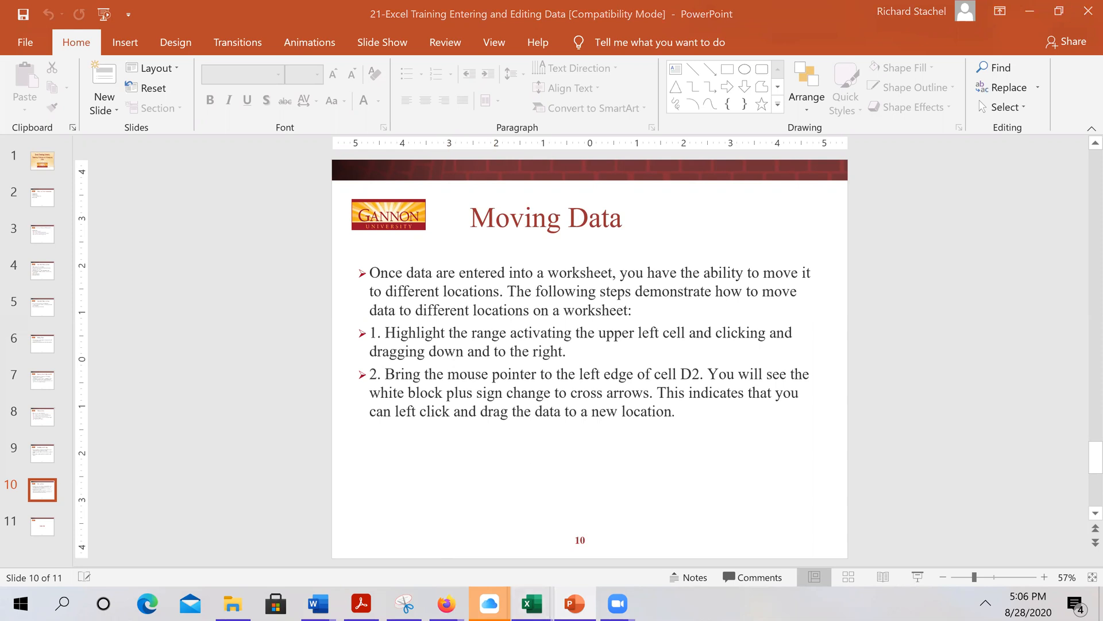
# In Excel, drag the sales figures in B2:D7 over to F2:H7
pyautogui.click(531, 603)
pyautogui.click(481, 549)
pyautogui.moveTo(125, 237); pyautogui.dragTo(272, 313)
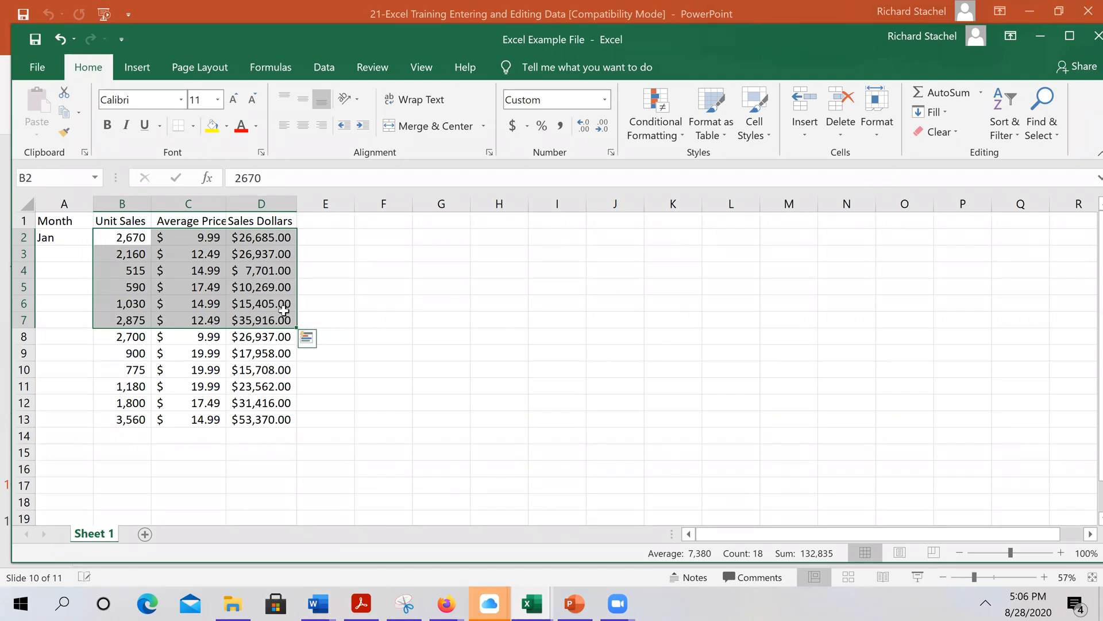
pyautogui.moveTo(295, 330)
pyautogui.mouseDown()
pyautogui.moveTo(357, 322)
pyautogui.moveTo(419, 332)
pyautogui.moveTo(406, 323)
pyautogui.moveTo(293, 337)
pyautogui.moveTo(294, 325)
pyautogui.mouseUp()
pyautogui.moveTo(92, 231); pyautogui.dragTo(377, 240)
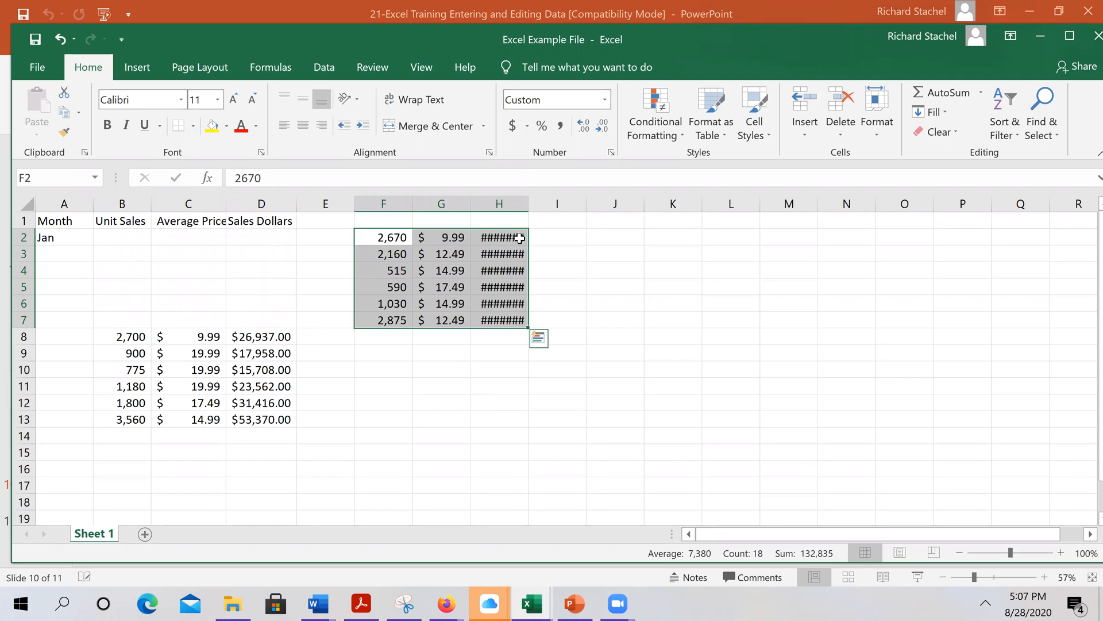
# Autofit column H for its dollar values, then undo until the sales block returns to B2:D7
pyautogui.doubleClick(528, 208)
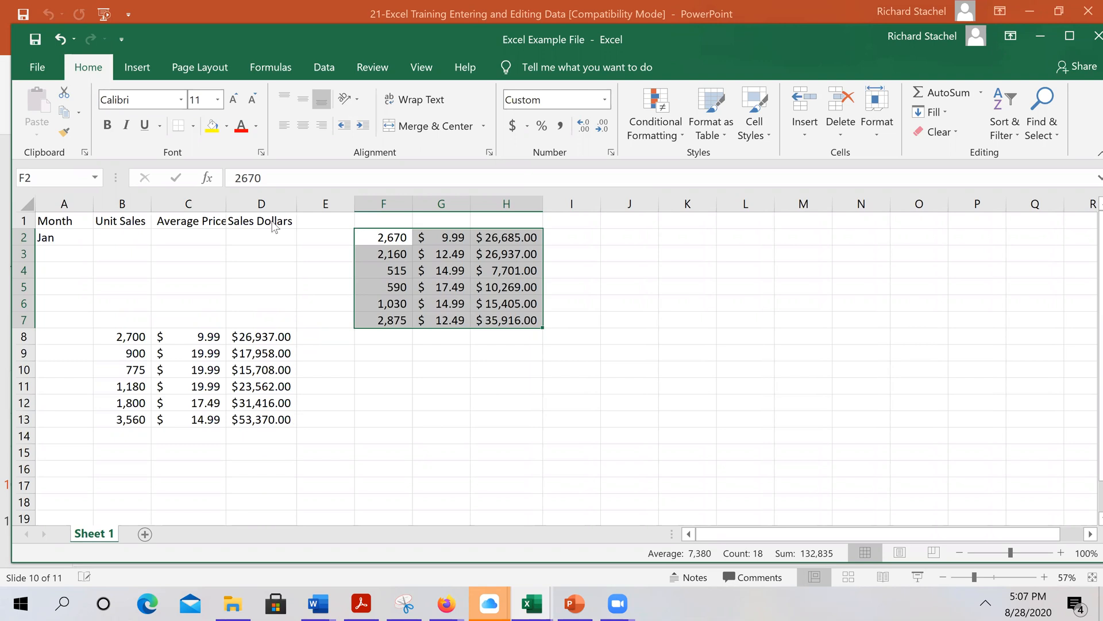
pyautogui.click(61, 39)
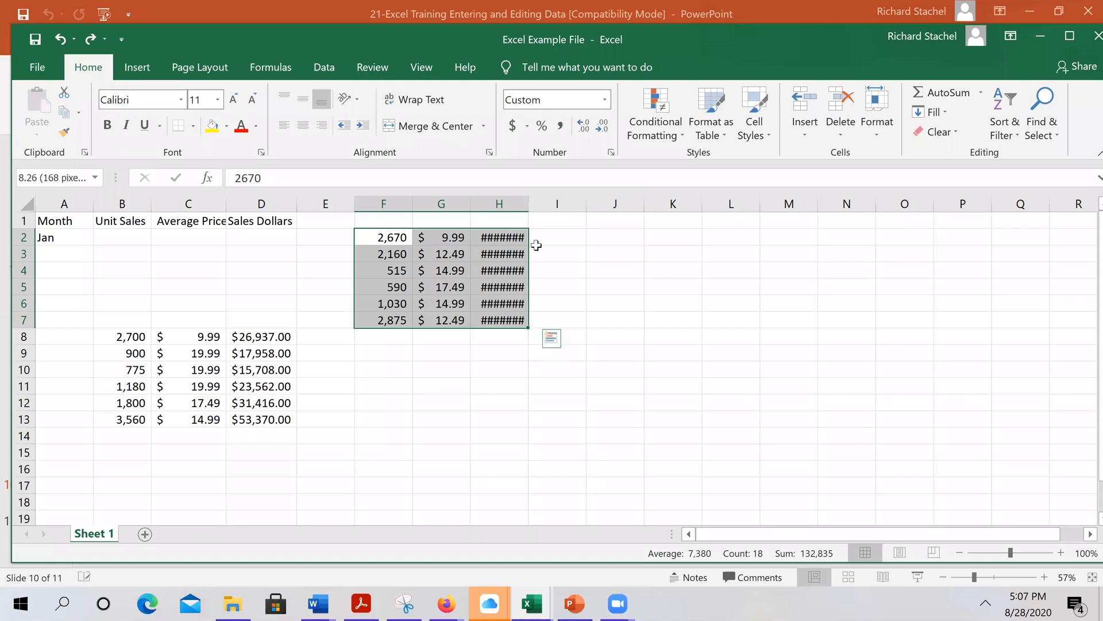
pyautogui.doubleClick(528, 204)
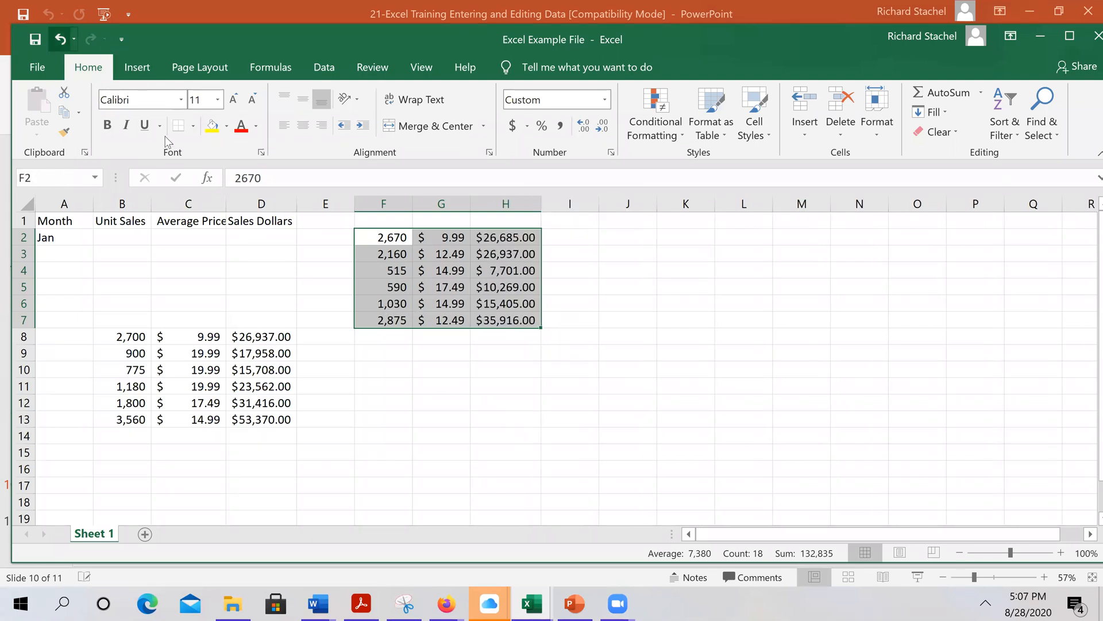
pyautogui.click(55, 39)
pyautogui.click(56, 38)
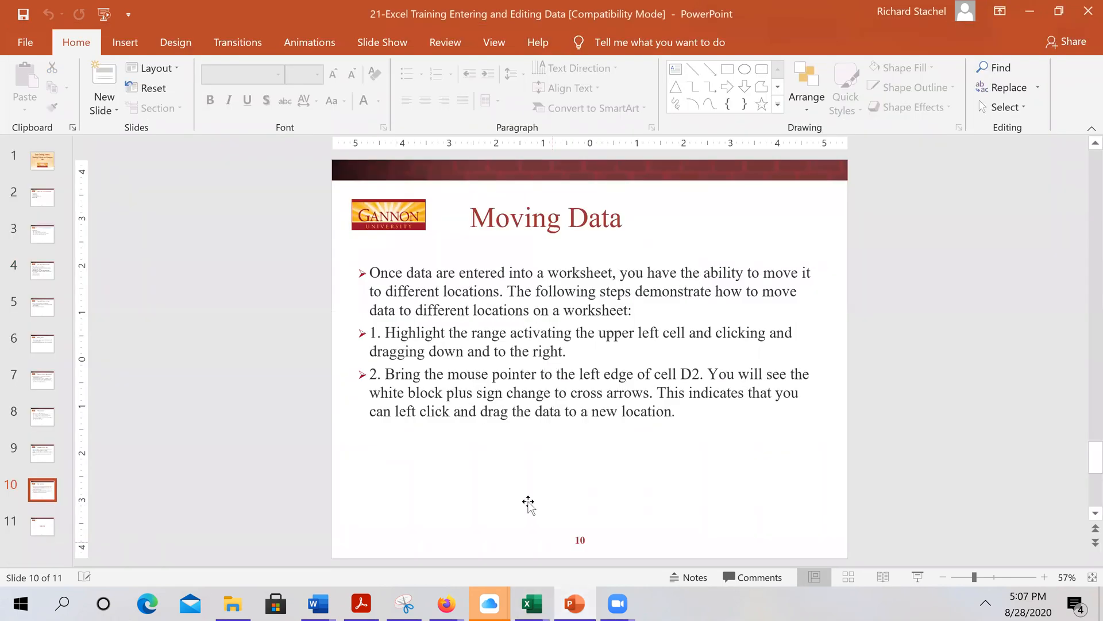
# In PowerPoint, scroll to The End, then back to slide 1, Excel Training Material
pyautogui.scroll(-1, 526, 502)
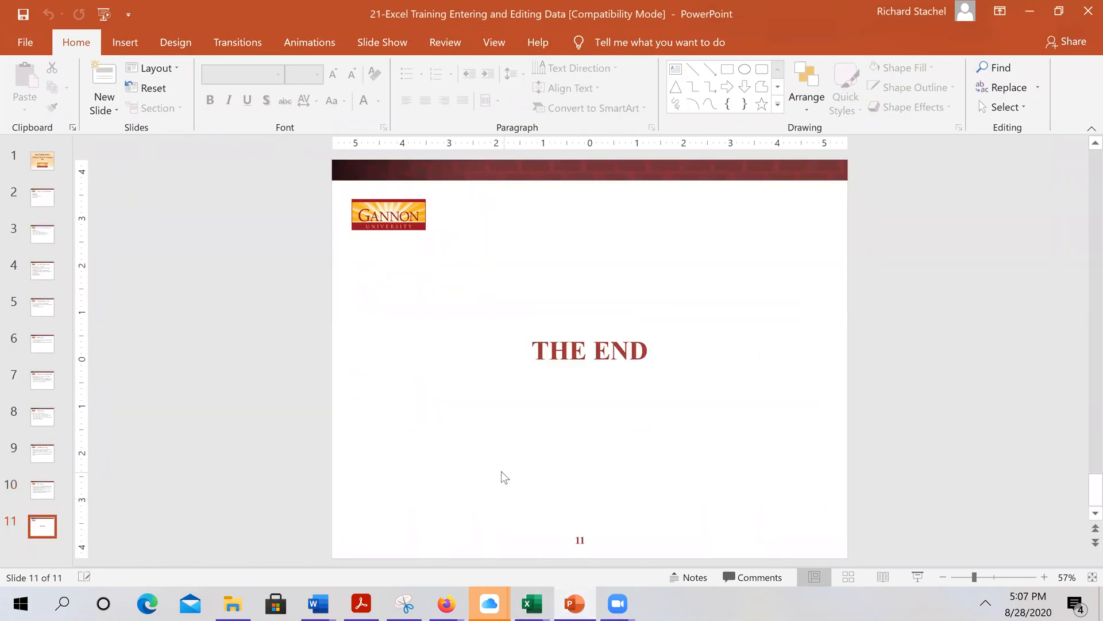
pyautogui.scroll(8, 500, 471)
pyautogui.scroll(2, 500, 472)
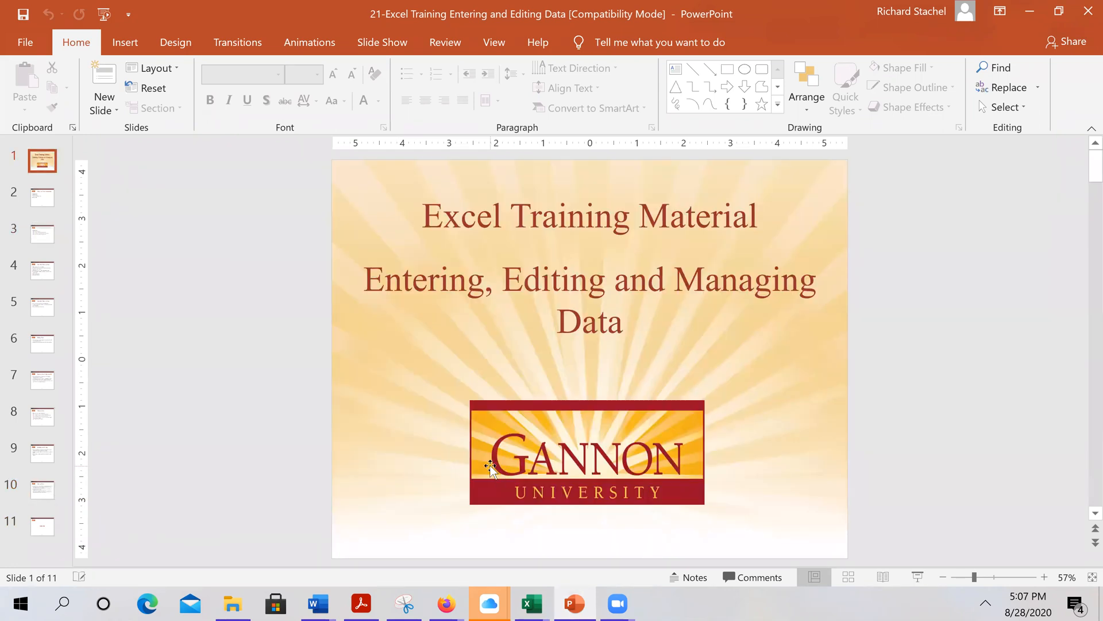